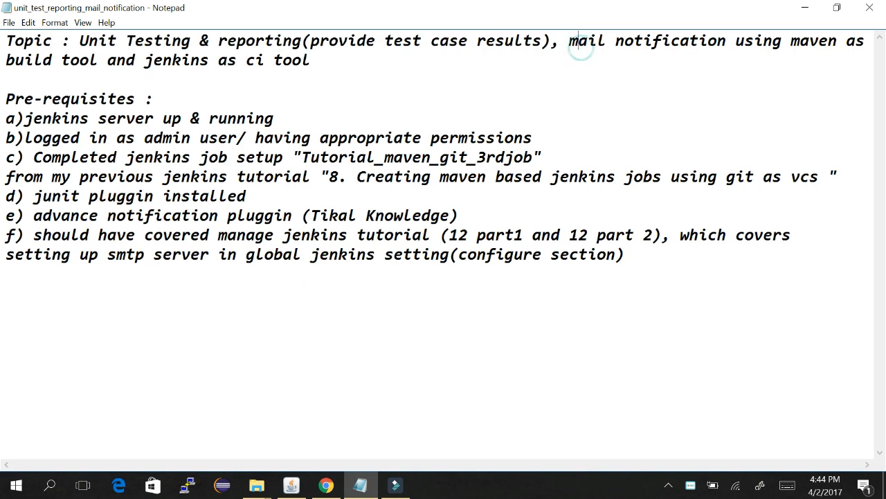
# Step: Highlight the topic line and the Jenkins server, admin login and Tutorial_maven_git_3rdjob prerequisites in Notepad
pyautogui.moveTo(561, 40); pyautogui.dragTo(727, 41)
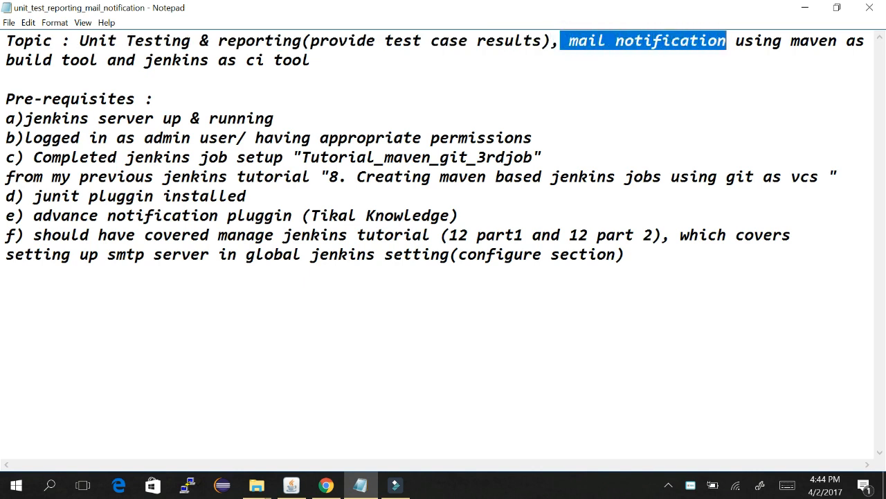
pyautogui.click(771, 62)
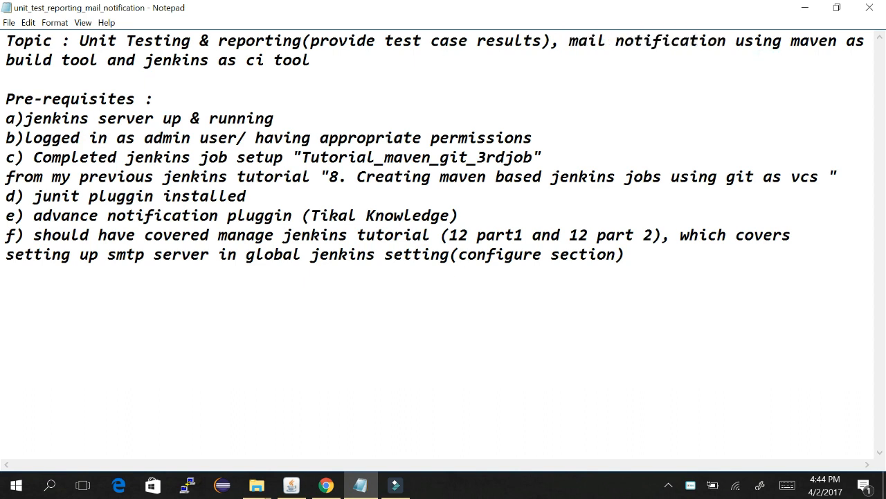
pyautogui.moveTo(99, 59); pyautogui.dragTo(302, 61)
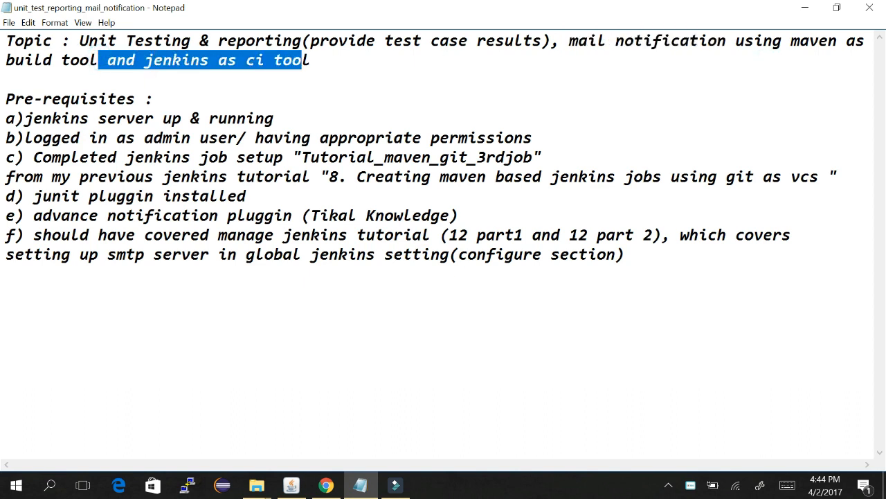
pyautogui.moveTo(357, 126); pyautogui.dragTo(44, 119)
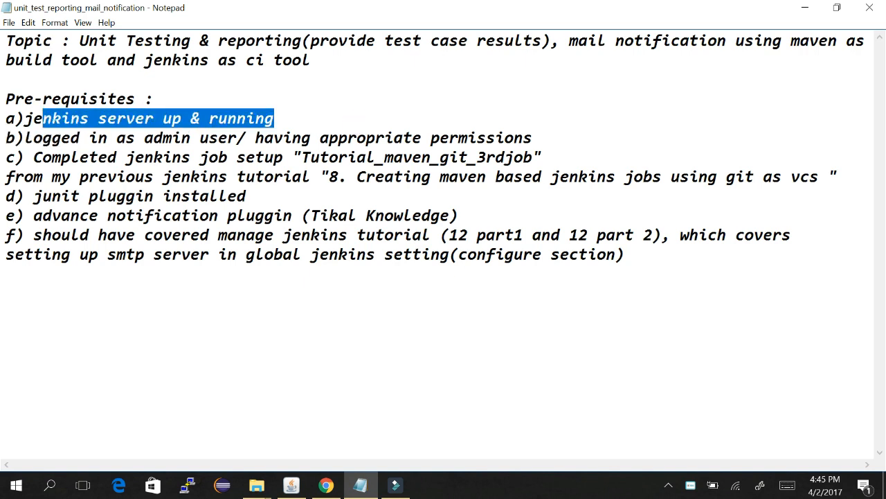
pyautogui.moveTo(33, 137); pyautogui.dragTo(533, 137)
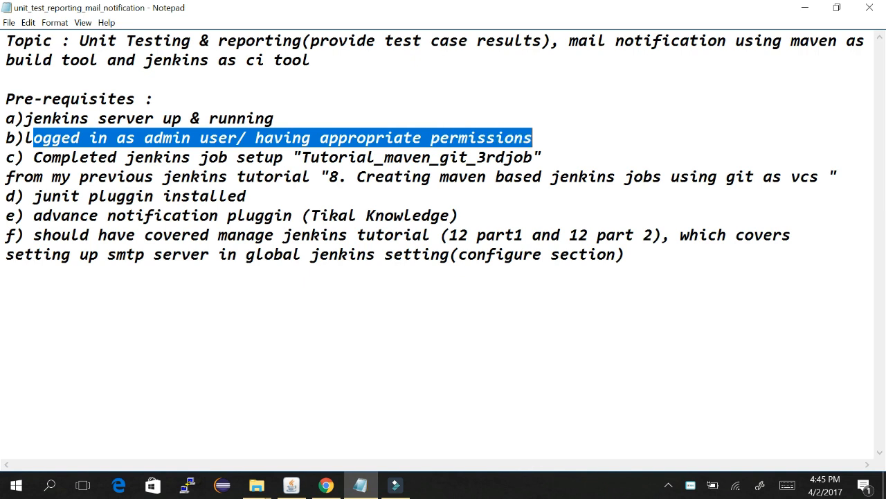
pyautogui.click(547, 137)
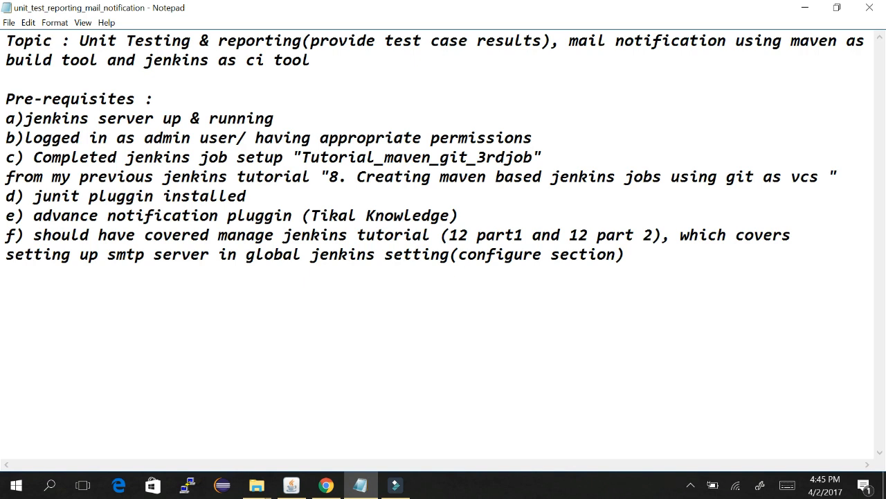
pyautogui.moveTo(33, 157); pyautogui.dragTo(543, 157)
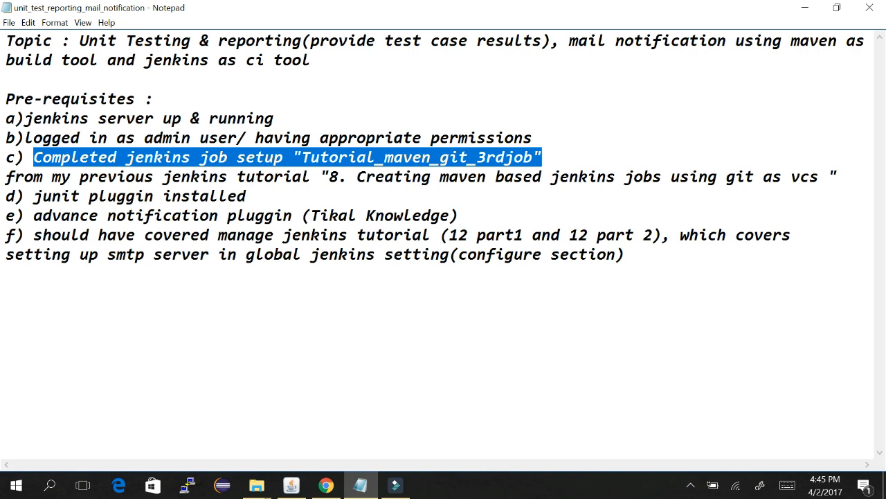
pyautogui.click(256, 177)
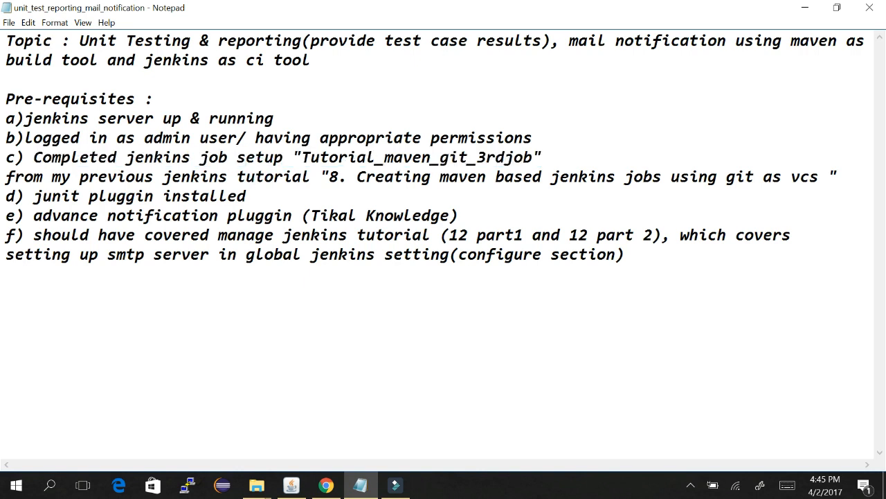
# Step: Highlight the maven tutorial, JUnit plugin, notification plugin and manage Jenkins prerequisites, then switch to the Jenkins dashboard
pyautogui.moveTo(321, 177); pyautogui.dragTo(838, 177)
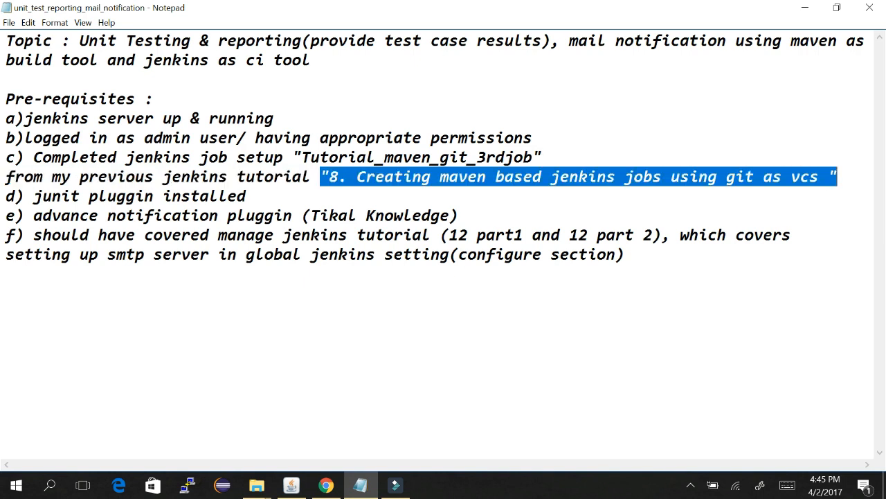
pyautogui.click(88, 196)
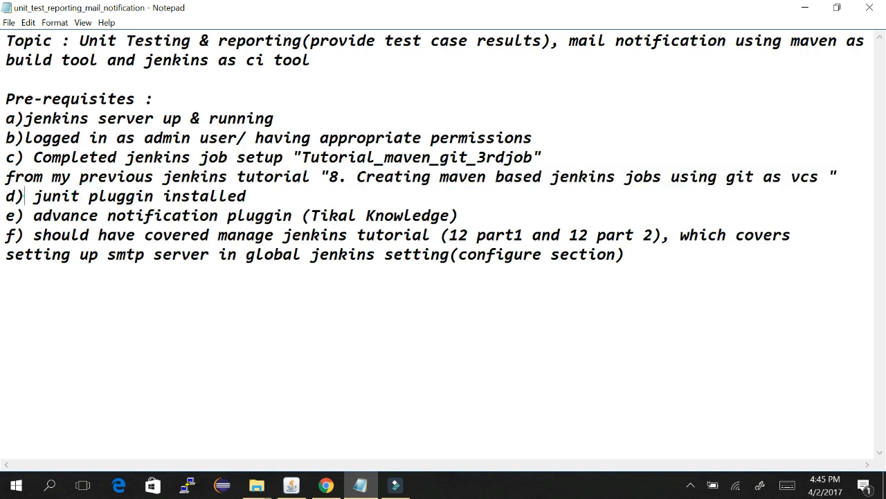
pyautogui.moveTo(25, 196); pyautogui.dragTo(247, 196)
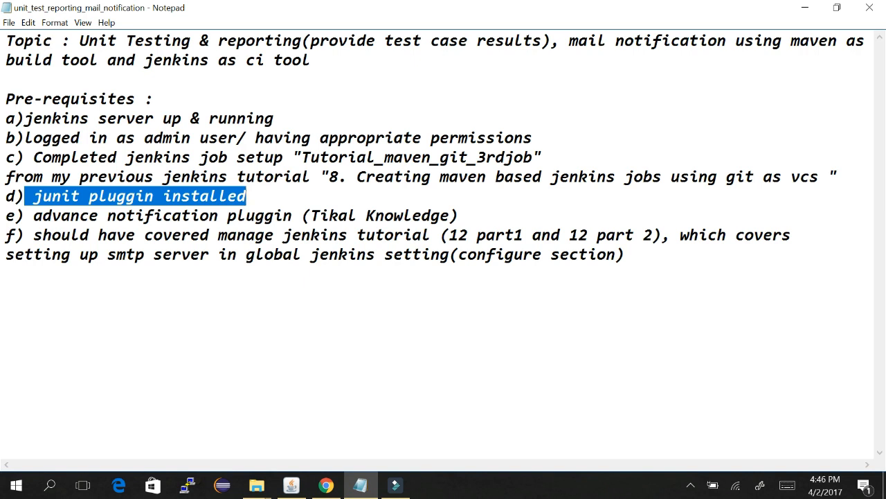
pyautogui.click(33, 216)
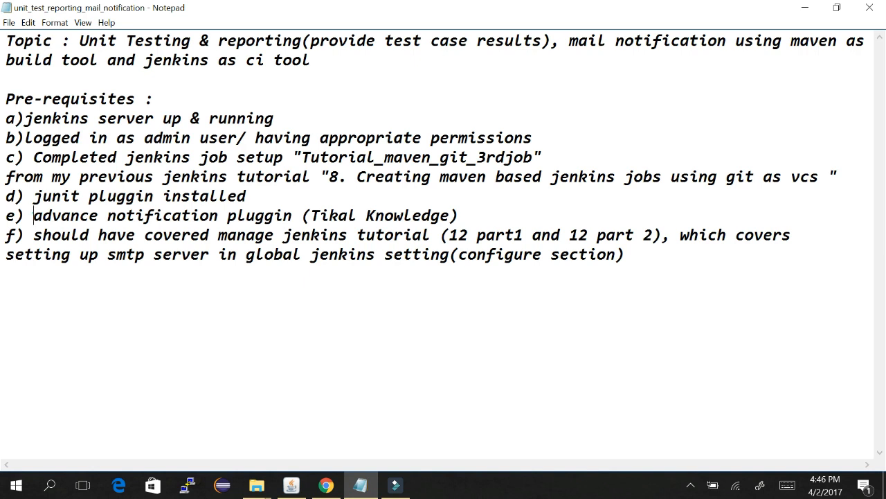
pyautogui.moveTo(33, 216); pyautogui.dragTo(459, 216)
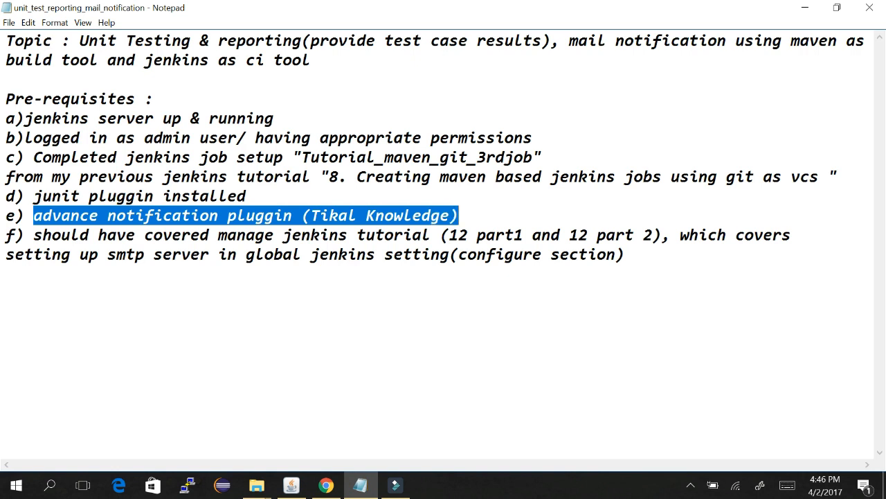
pyautogui.click(218, 235)
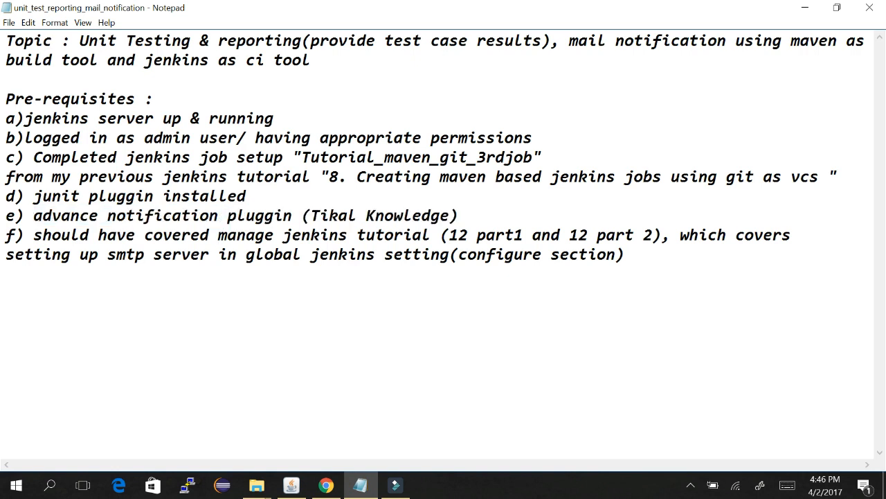
pyautogui.moveTo(33, 235); pyautogui.dragTo(431, 236)
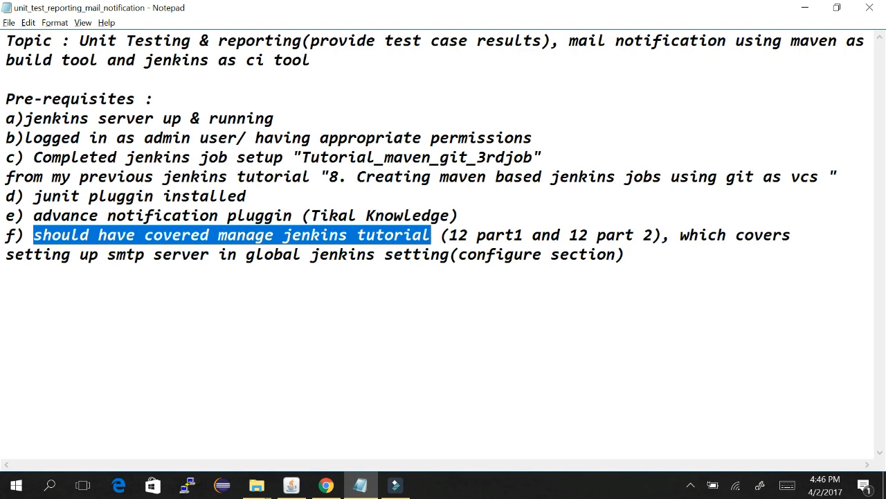
pyautogui.hotkey('alt', 'Tab')
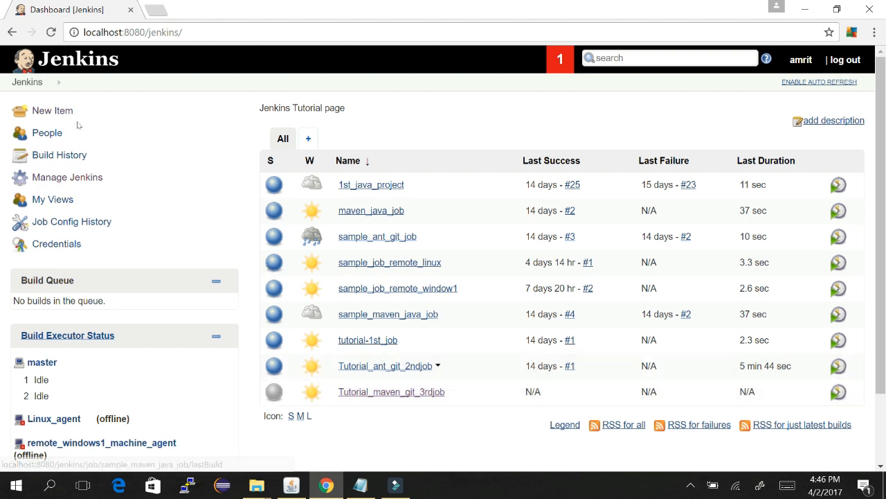
pyautogui.click(98, 177)
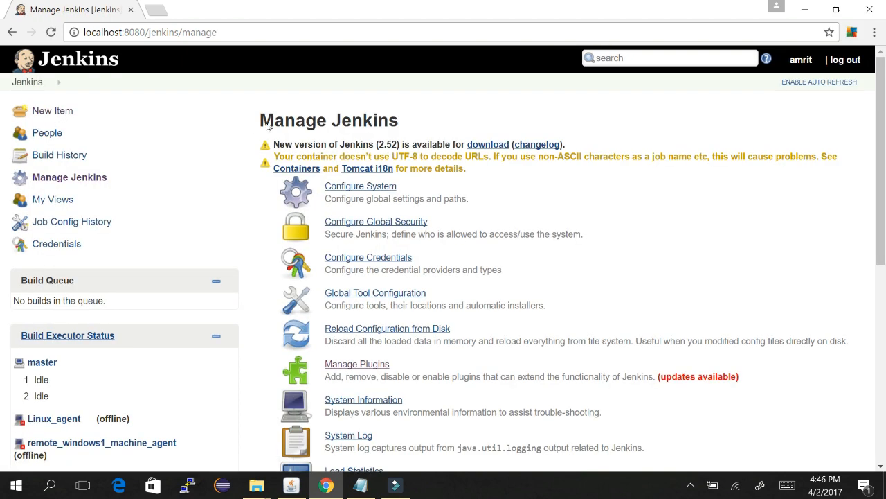
pyautogui.click(382, 186)
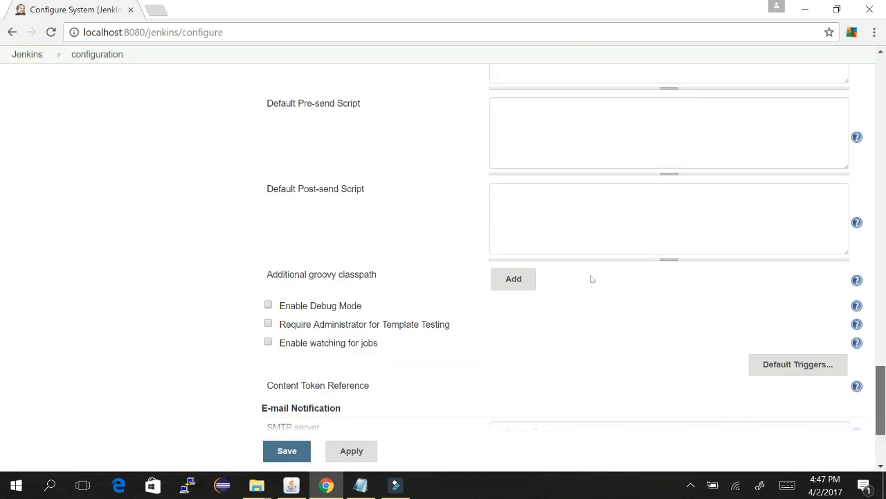
pyautogui.scroll(-3, 592, 281)
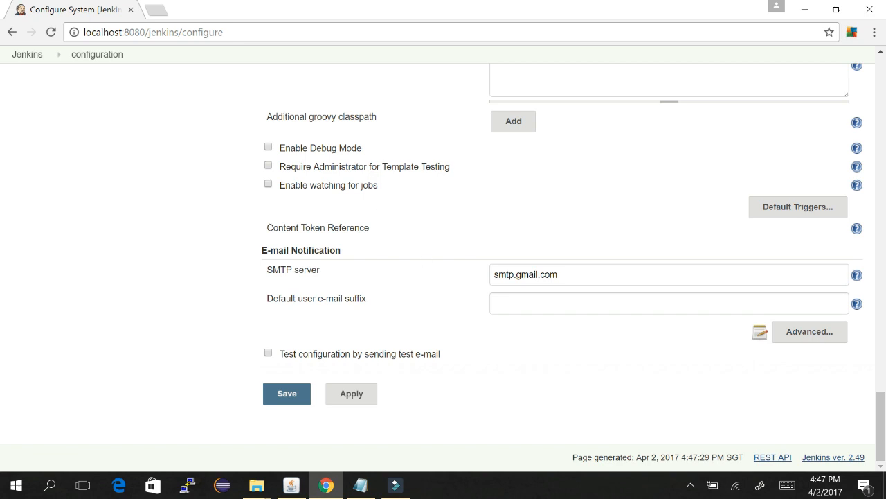
pyautogui.click(810, 332)
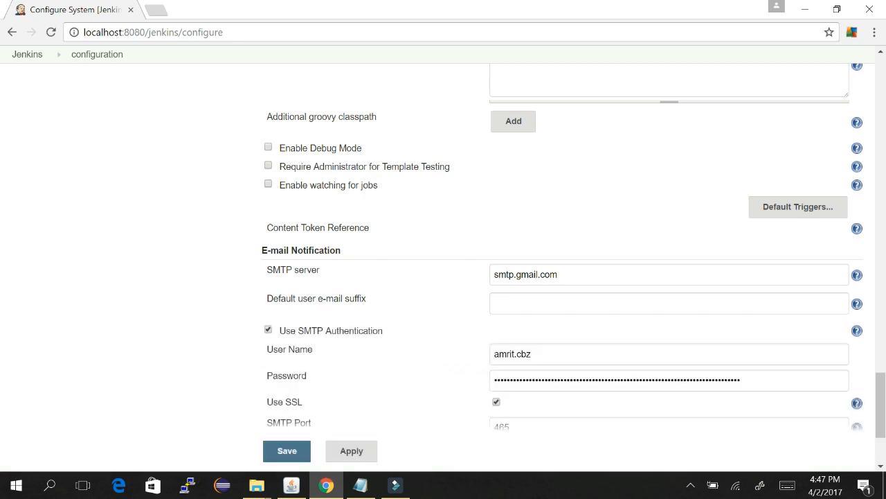
pyautogui.scroll(-3, 591, 277)
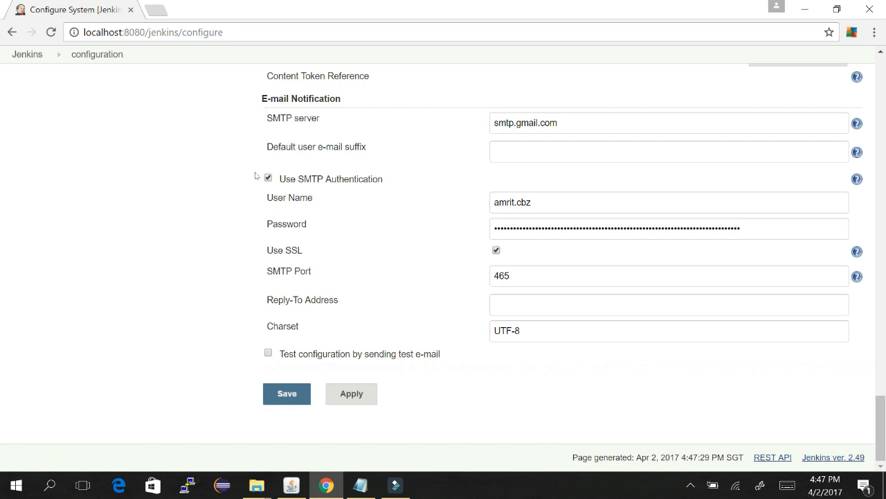
pyautogui.click(22, 54)
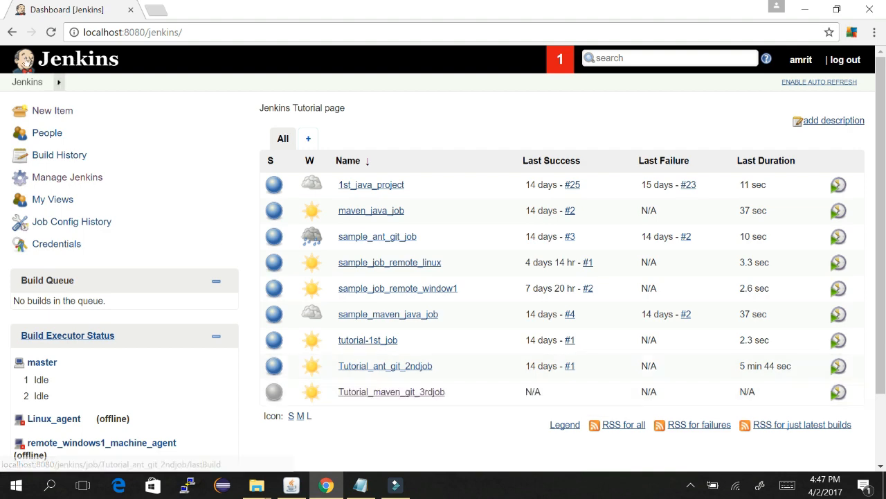
# Step: Find JUnit Plugin 1.20 in the installed plugins list, then return to the Jenkins dashboard
pyautogui.click(83, 177)
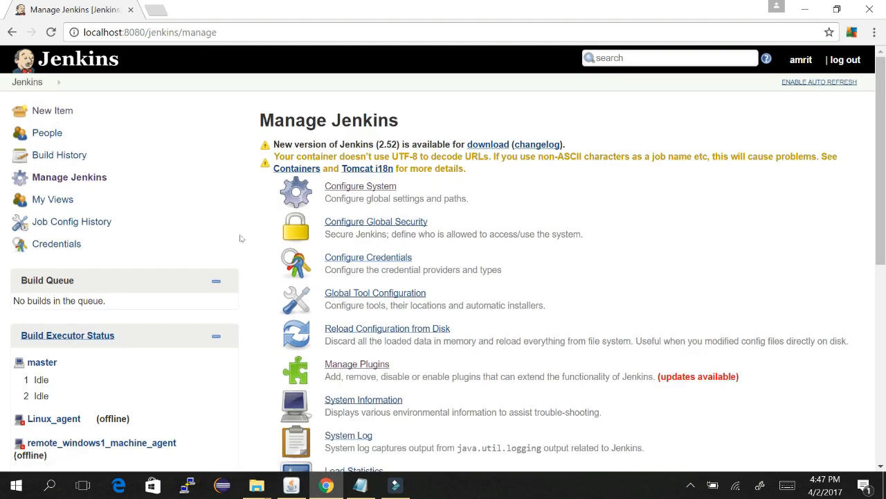
pyautogui.click(355, 361)
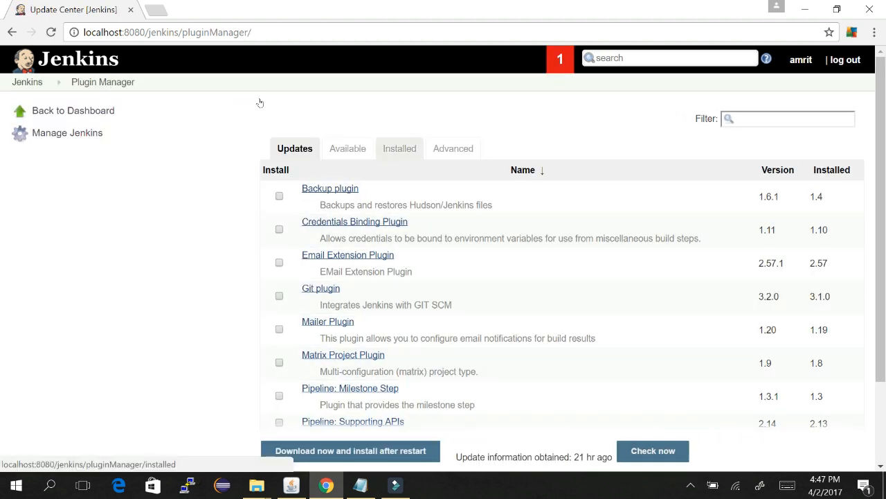
pyautogui.click(392, 147)
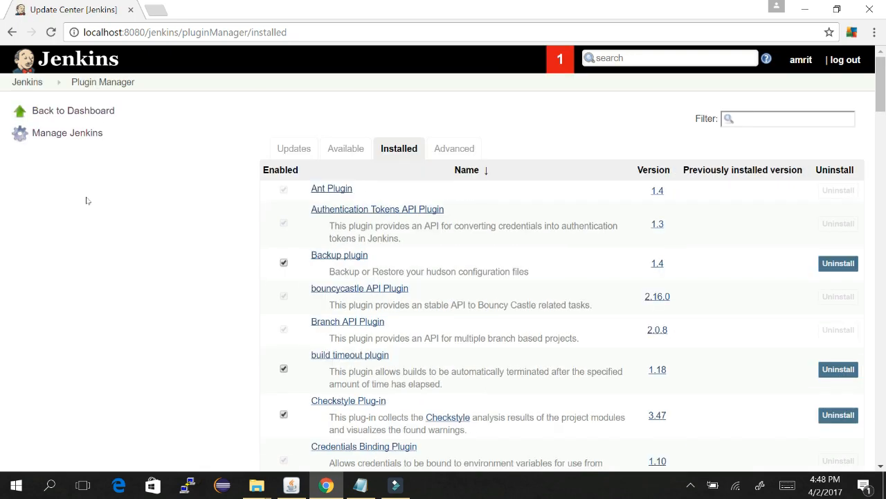
pyautogui.hotkey('ctrl', 'f')
pyautogui.write('junit')
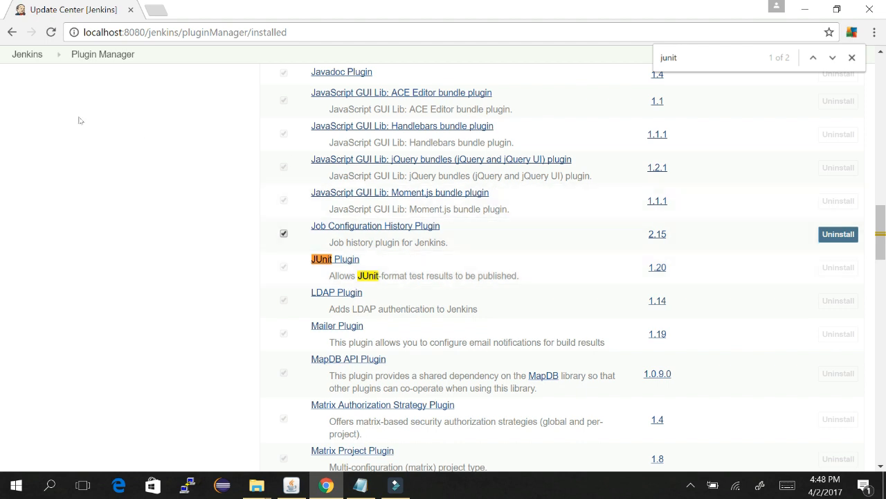
pyautogui.click(28, 55)
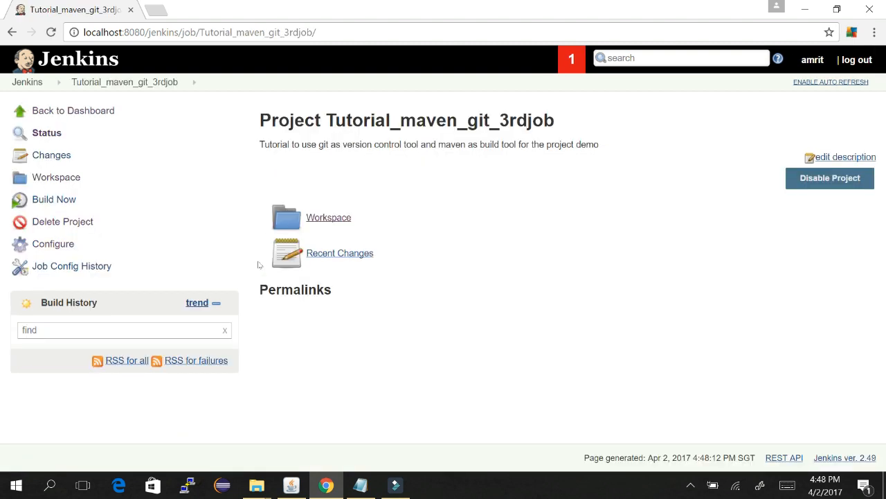
# Step: Add and then remove a Publish JUnit test result report action, and save the job configuration
pyautogui.click(52, 245)
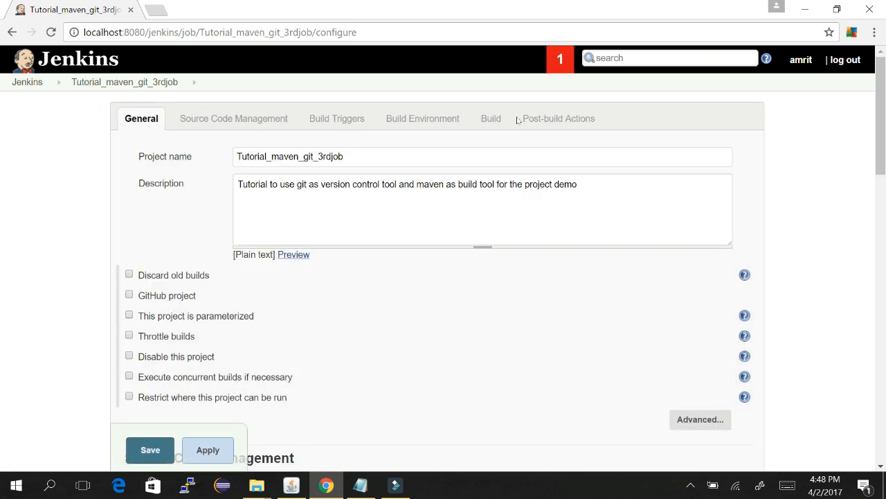
pyautogui.scroll(-8, 590, 229)
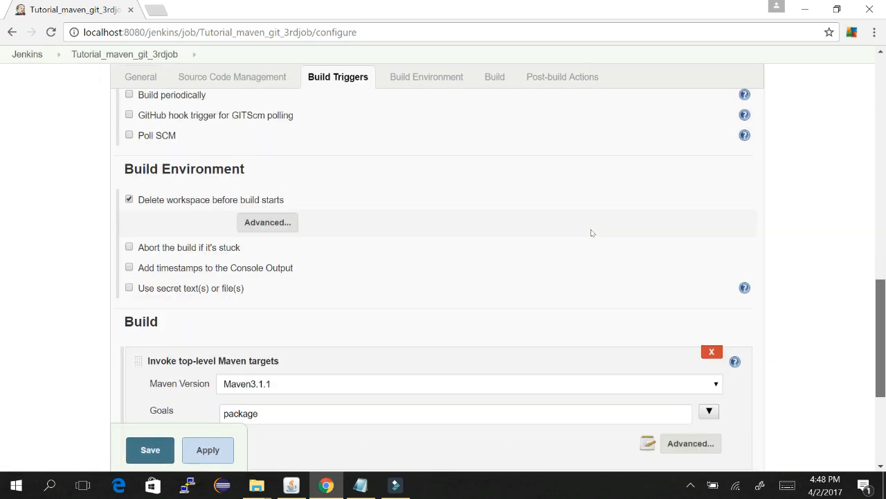
pyautogui.scroll(-4, 592, 232)
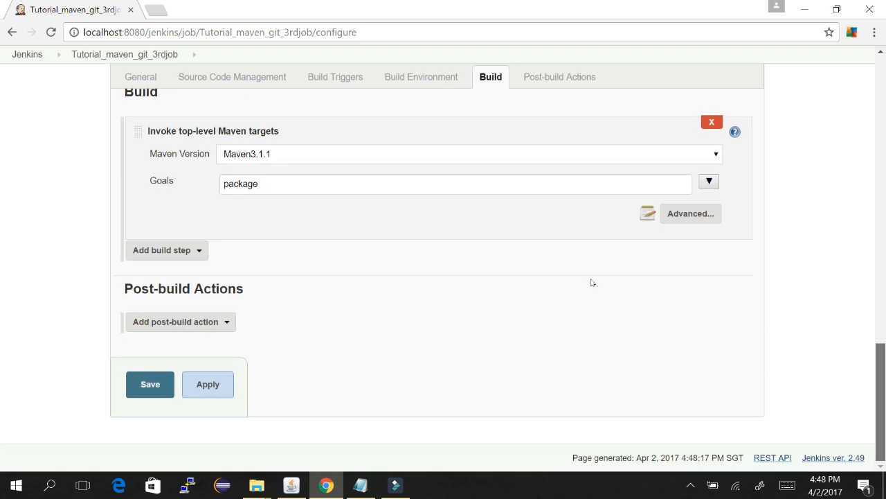
pyautogui.click(227, 322)
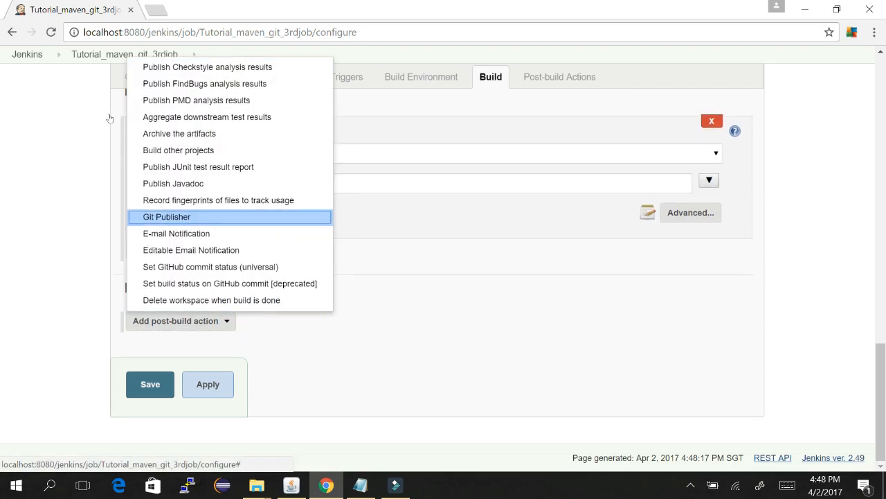
pyautogui.click(164, 167)
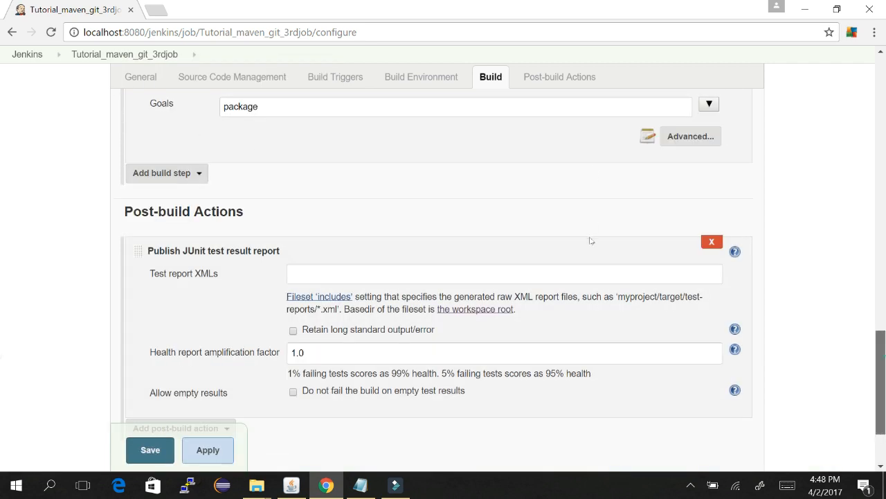
pyautogui.scroll(-2, 591, 242)
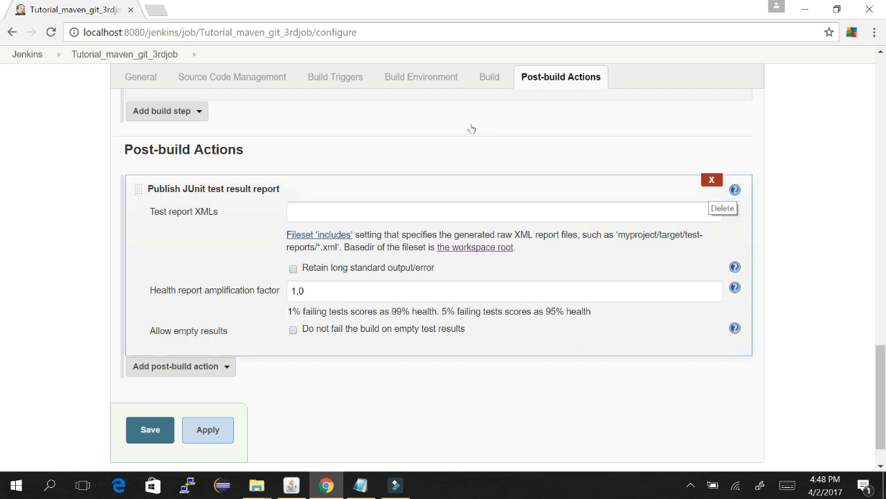
pyautogui.click(711, 179)
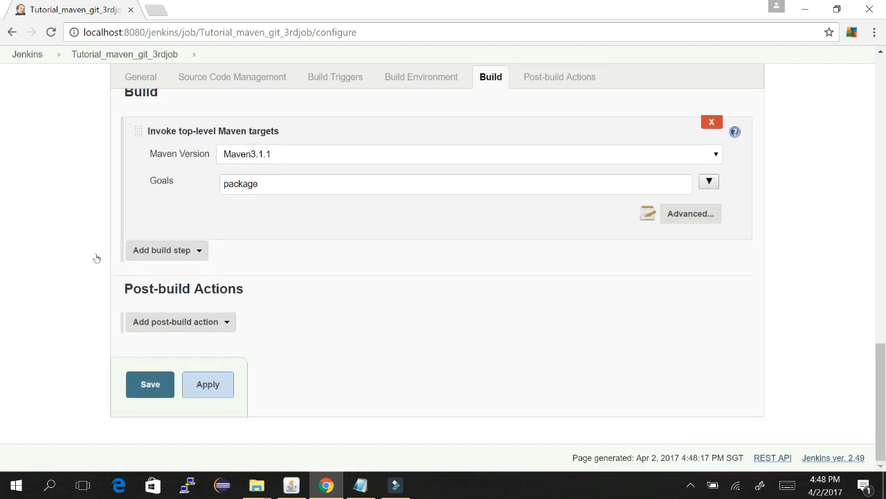
pyautogui.click(146, 386)
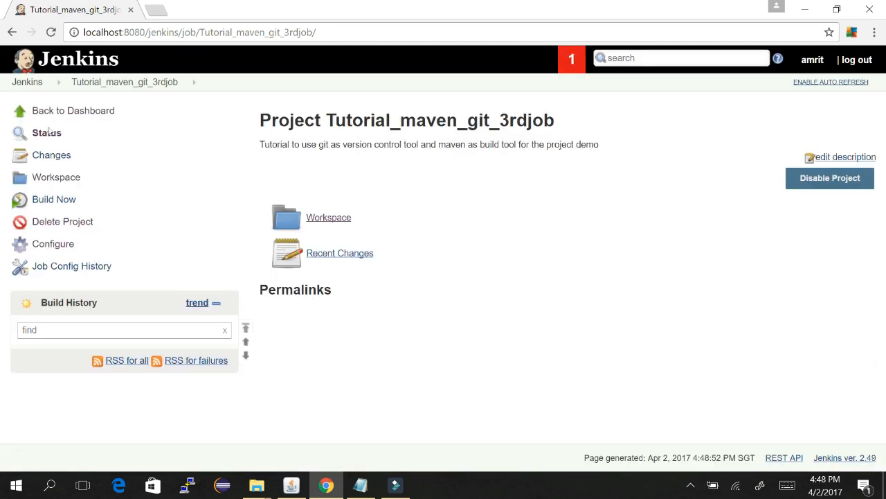
# Step: Start build #1 and view its console output, highlighting the workspace path and compile steps
pyautogui.click(53, 199)
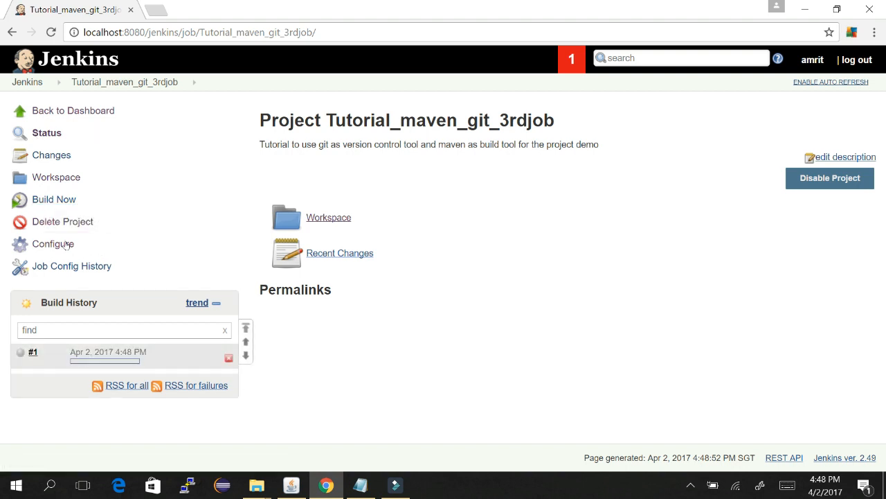
pyautogui.click(99, 360)
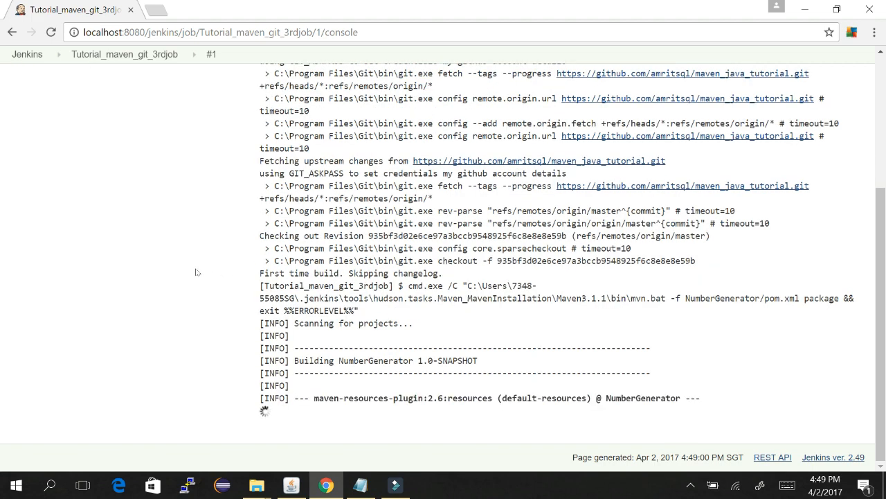
pyautogui.moveTo(324, 392); pyautogui.dragTo(453, 385)
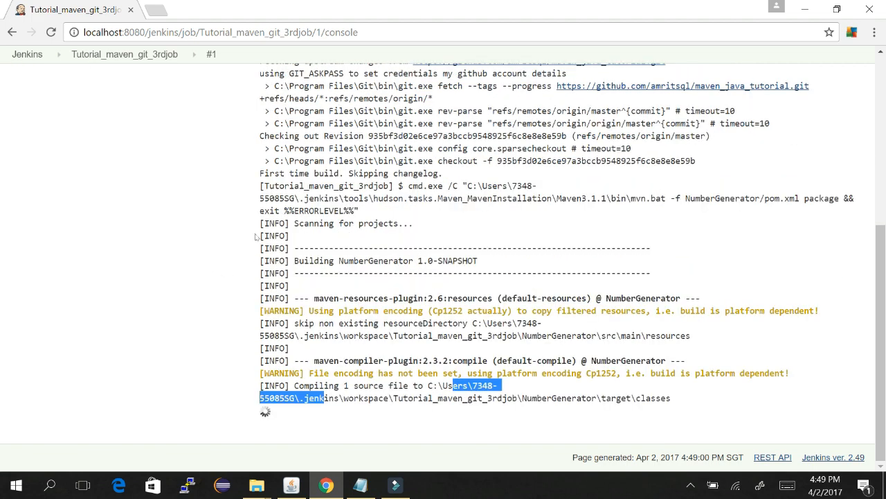
pyautogui.click(564, 354)
pyautogui.moveTo(398, 363); pyautogui.dragTo(528, 361)
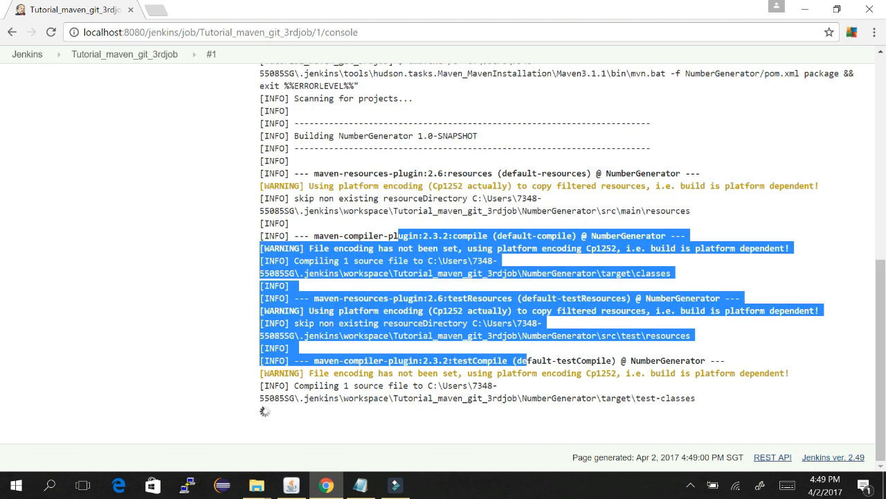
pyautogui.click(278, 235)
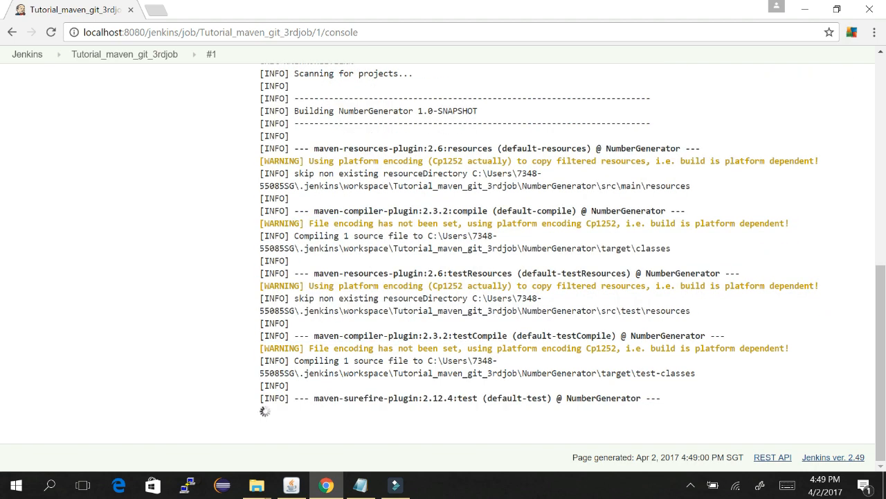
# Step: Highlight the surefire test step and surefire-reports folder path in the log, then return to the project page
pyautogui.moveTo(318, 398); pyautogui.dragTo(528, 323)
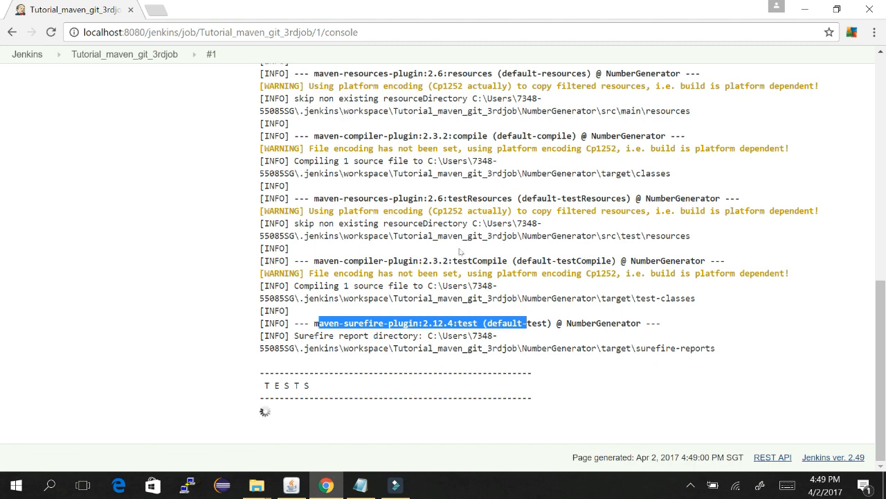
pyautogui.click(719, 347)
pyautogui.moveTo(720, 347); pyautogui.dragTo(522, 347)
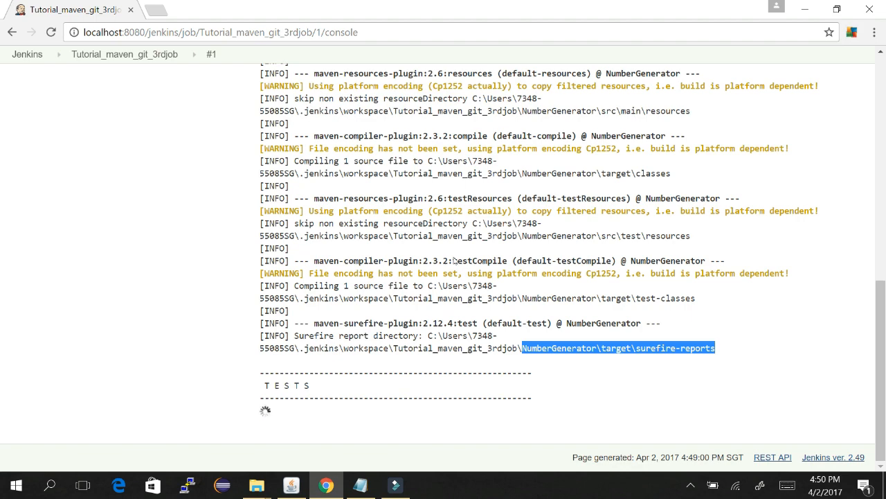
pyautogui.click(119, 54)
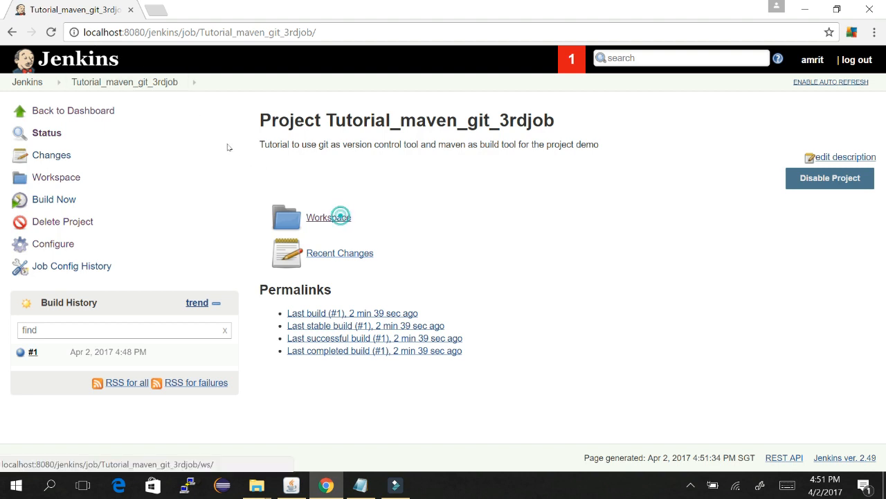
# Step: Browse the workspace to NumberGenerator/target/surefire-reports and select its folder path for copying
pyautogui.click(340, 217)
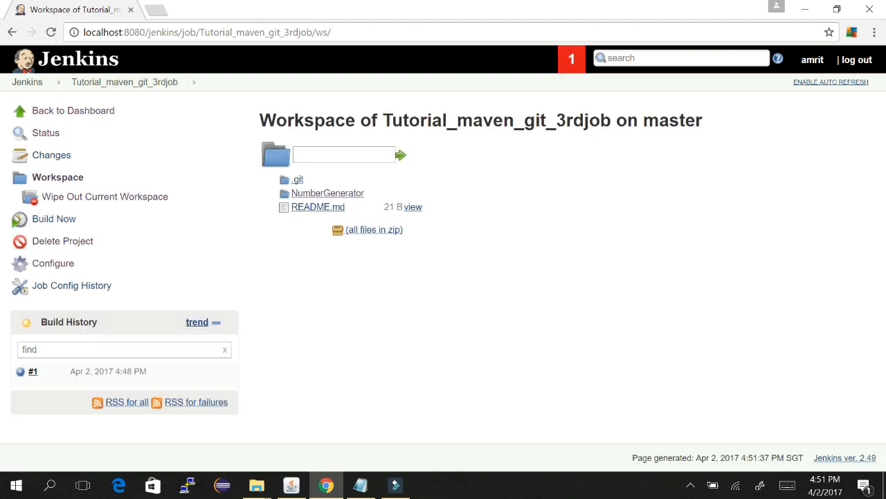
pyautogui.click(350, 192)
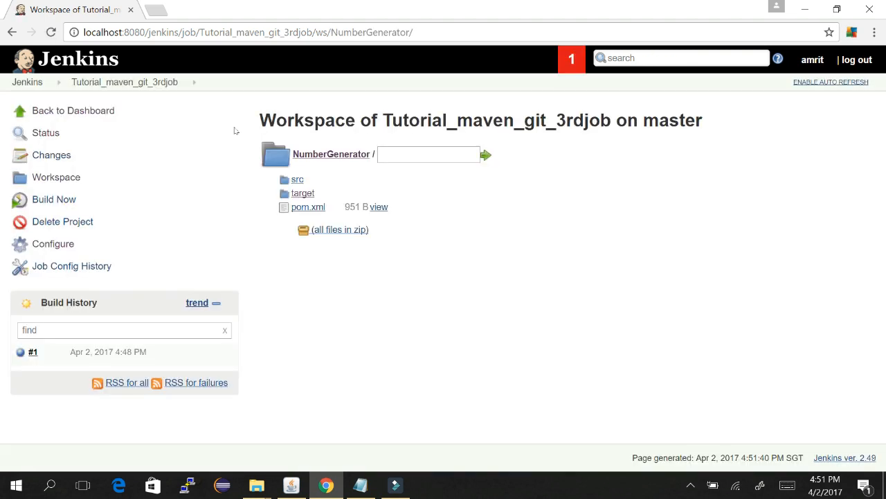
pyautogui.click(303, 192)
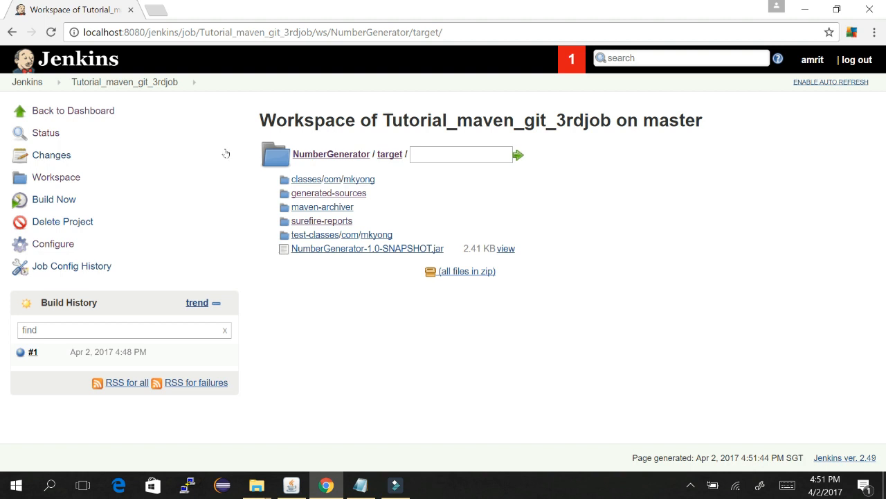
pyautogui.click(330, 220)
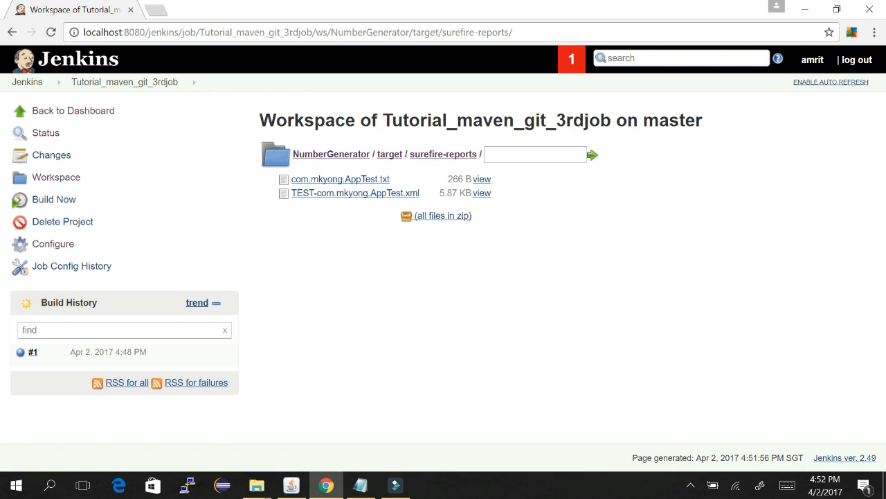
pyautogui.moveTo(483, 154); pyautogui.dragTo(195, 108)
pyautogui.hotkey('ctrl', 'c')
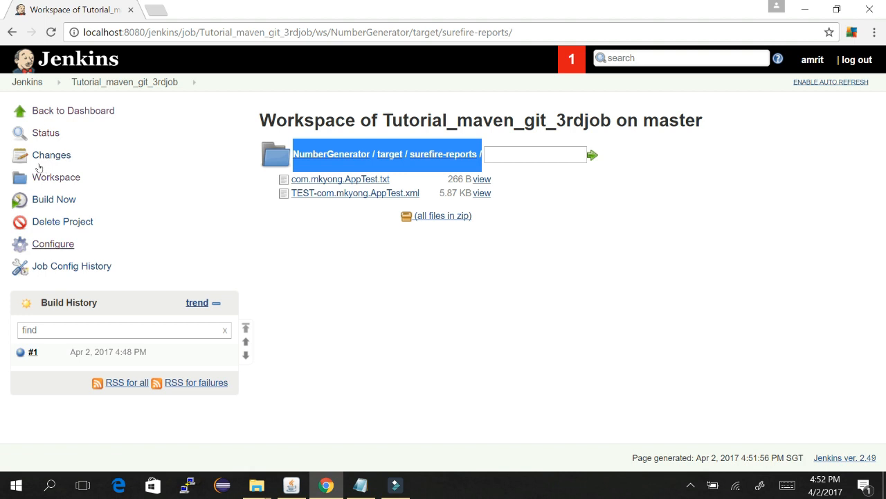
# Step: Add Publish JUnit test result report under the job's Post-build Actions
pyautogui.click(53, 244)
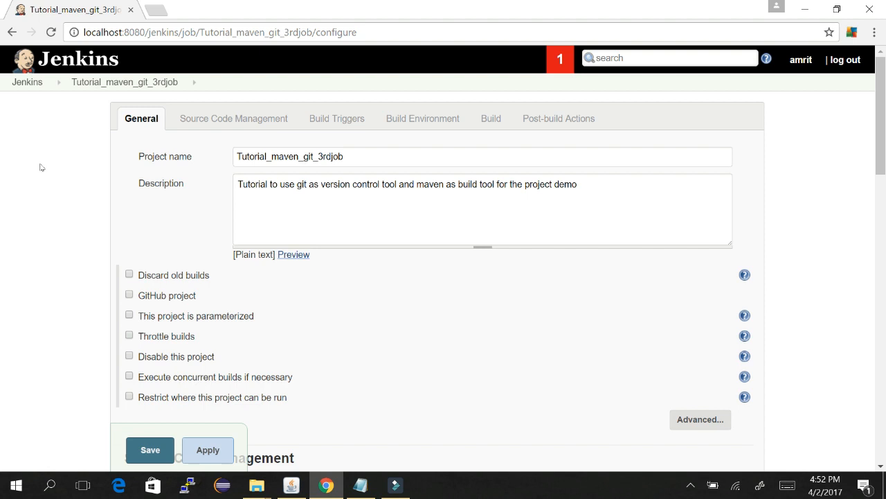
pyautogui.scroll(-15, 40, 167)
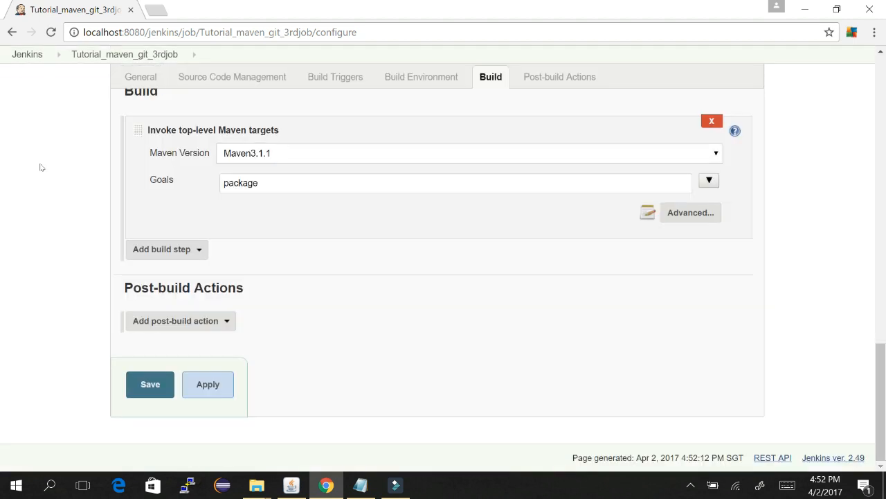
pyautogui.click(227, 321)
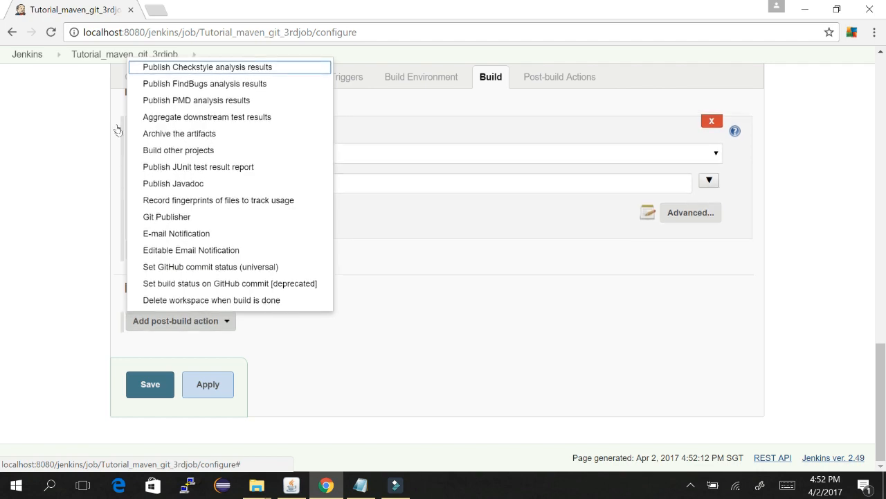
pyautogui.press('Up')
pyautogui.press('Up')
pyautogui.press('Up')
pyautogui.press('Up')
pyautogui.press('Up')
pyautogui.press('Up')
pyautogui.press('Up')
pyautogui.press('Up')
pyautogui.press('Up')
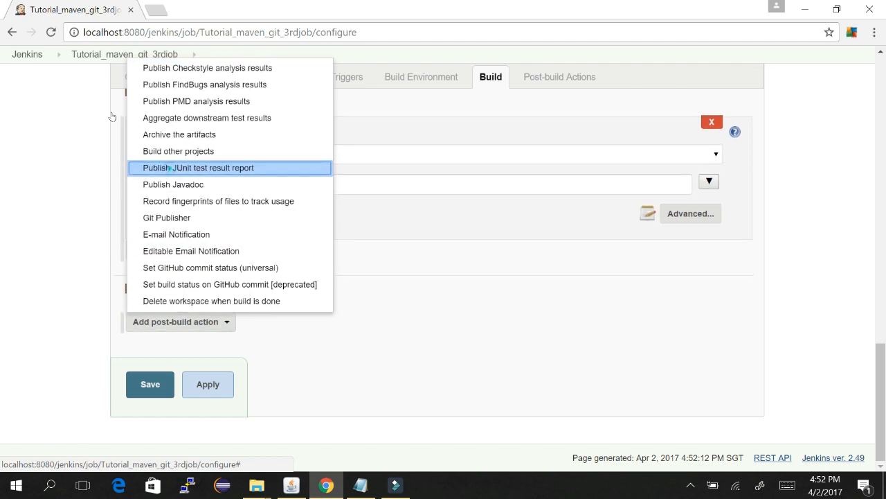
pyautogui.press('Return')
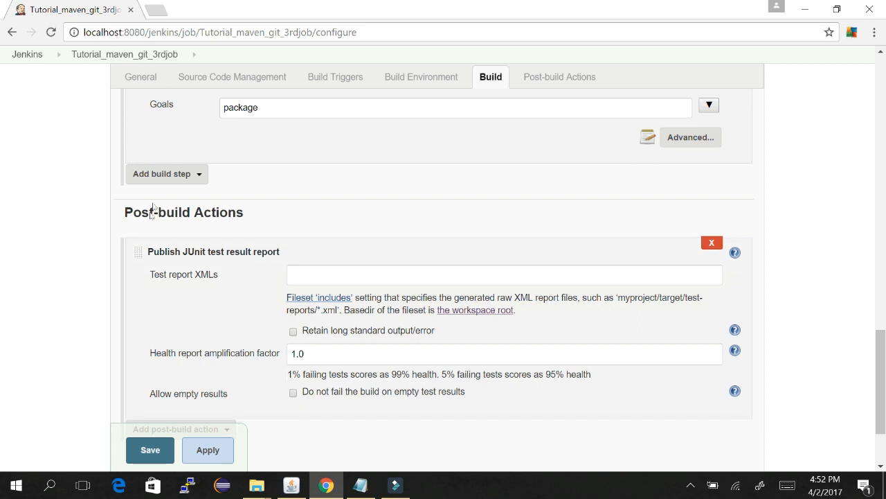
# Step: Set Test report XMLs to the pasted surefire-reports path plus *.xml, and read the long-output help
pyautogui.click(309, 277)
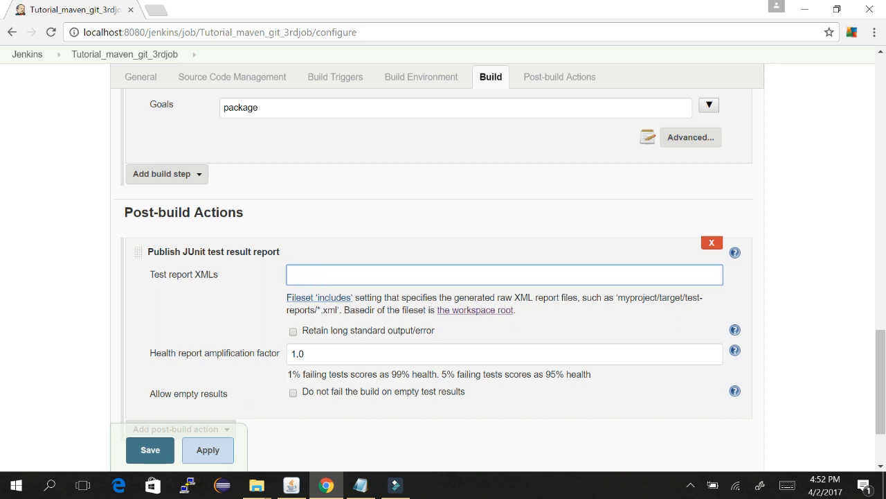
pyautogui.hotkey('ctrl', 'v')
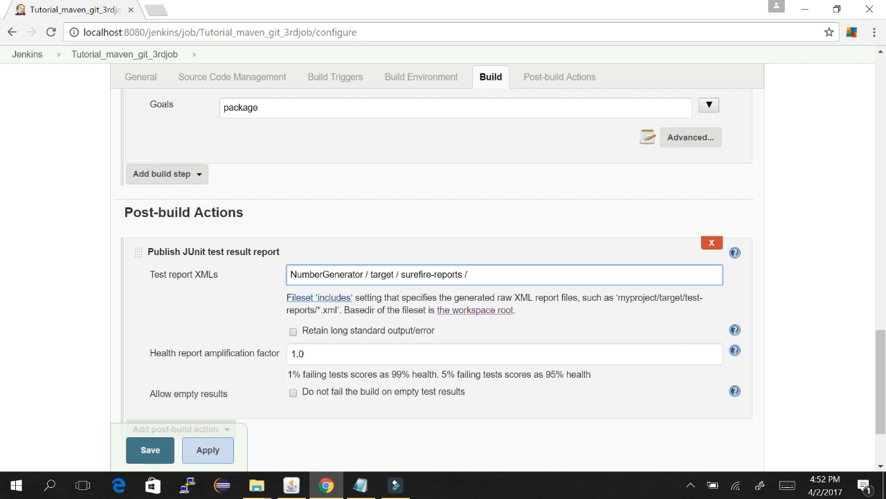
pyautogui.click(365, 275)
pyautogui.press('BackSpace')
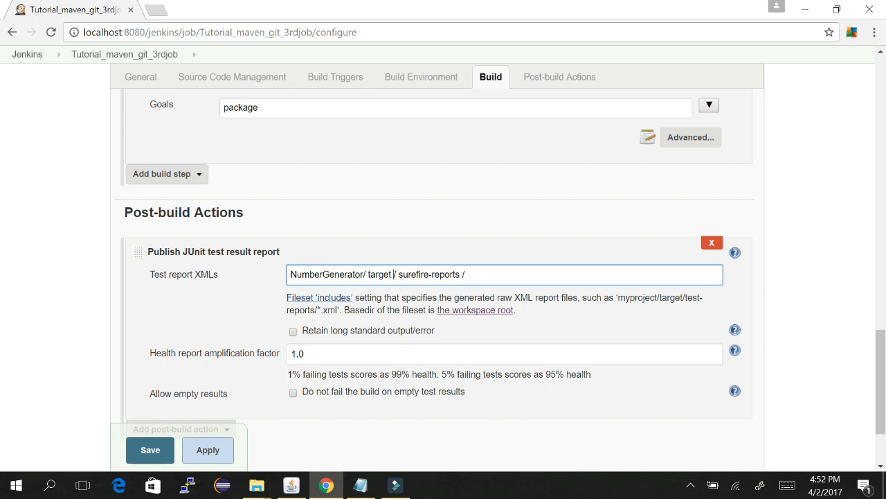
pyautogui.click(394, 274)
pyautogui.press('BackSpace')
pyautogui.press('BackSpace')
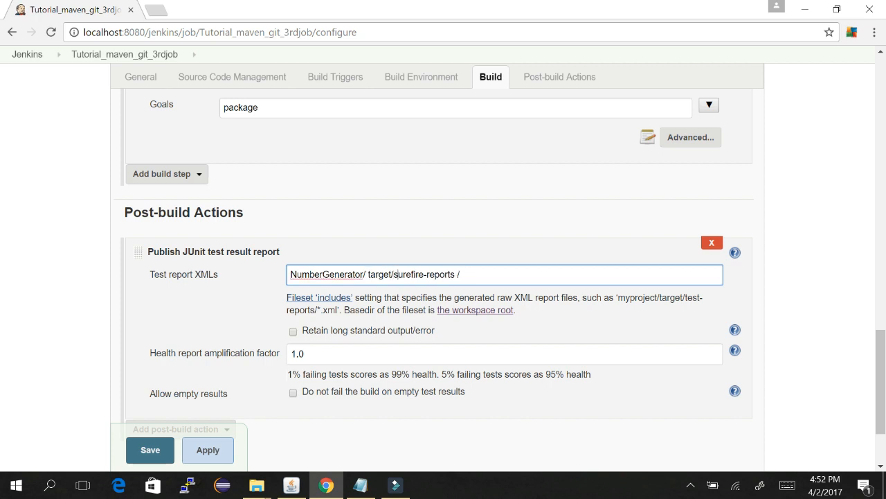
pyautogui.press('Right')
pyautogui.press('Right')
pyautogui.press('Right')
pyautogui.press('Right')
pyautogui.press('Right')
pyautogui.press('Right')
pyautogui.press('Right')
pyautogui.press('Right')
pyautogui.press('Right')
pyautogui.press('Right')
pyautogui.press('Right')
pyautogui.press('Right')
pyautogui.press('BackSpace')
pyautogui.write('*.xml')
pyautogui.click(736, 330)
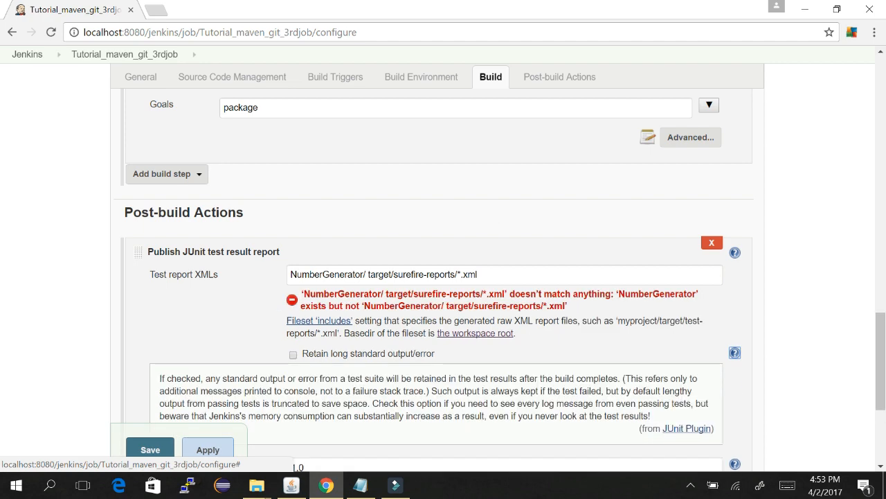
pyautogui.scroll(-1, 444, 277)
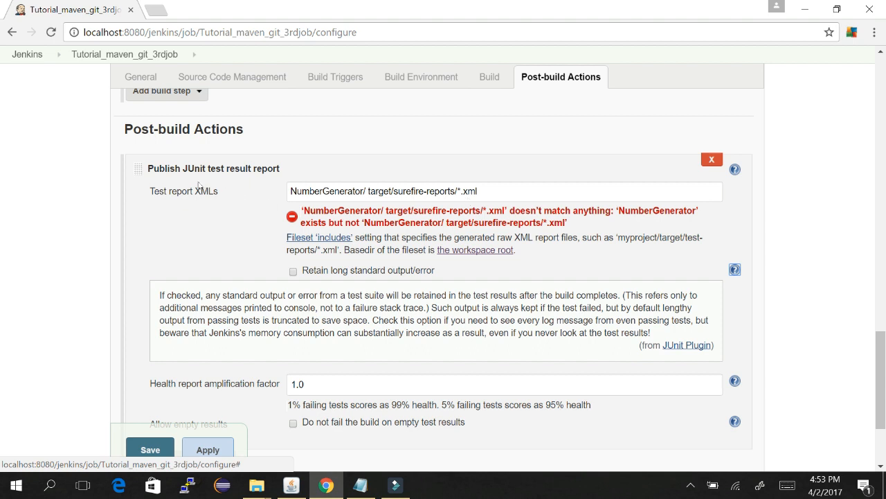
# Step: Tick Retain long standard output/error and save the job configuration
pyautogui.click(293, 271)
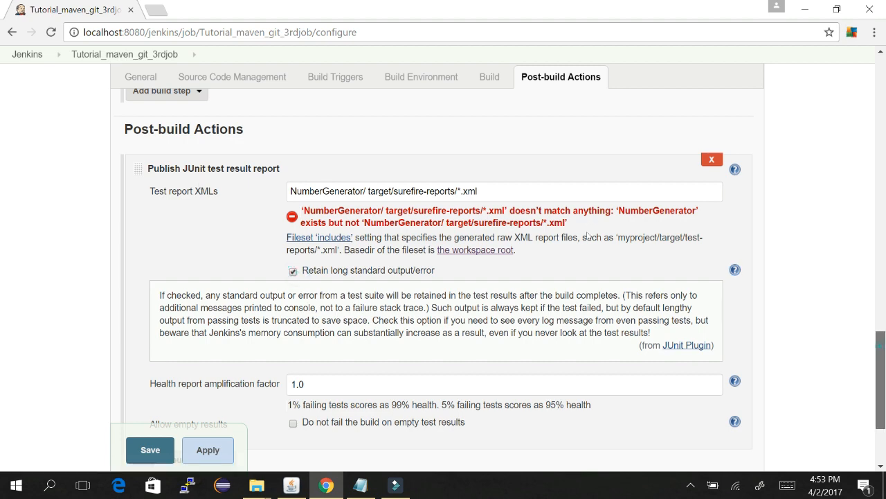
pyautogui.scroll(-2, 588, 228)
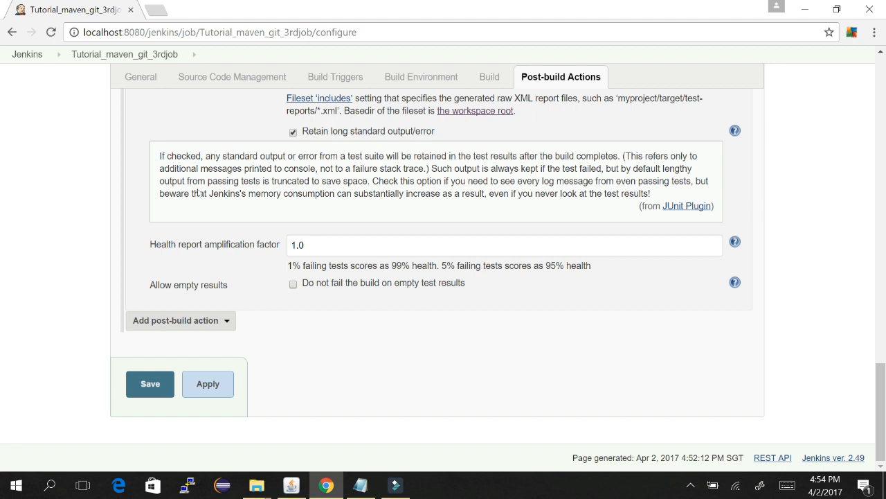
pyautogui.click(145, 383)
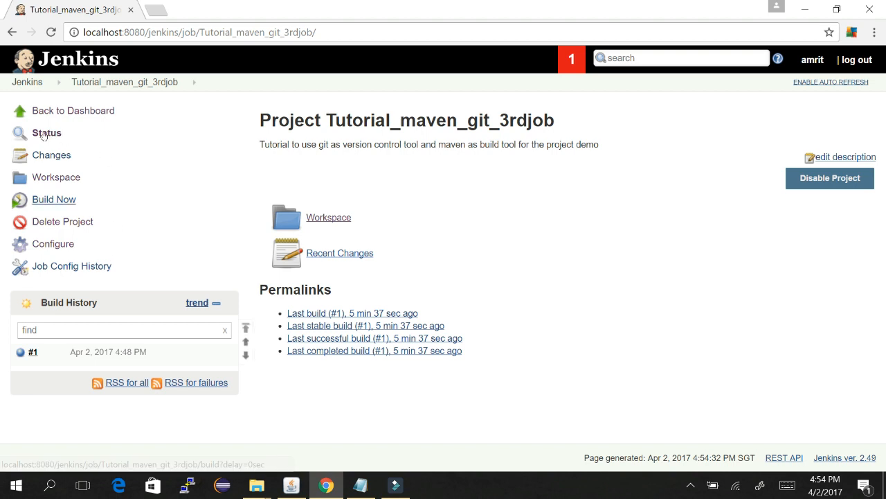
# Step: Run build #2 and check its console, where the JUnit report step finds no test reports
pyautogui.click(63, 200)
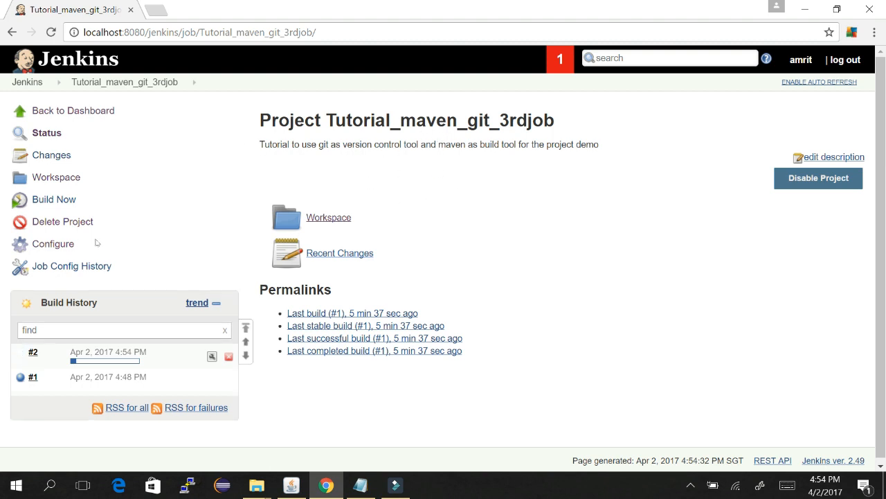
pyautogui.click(111, 360)
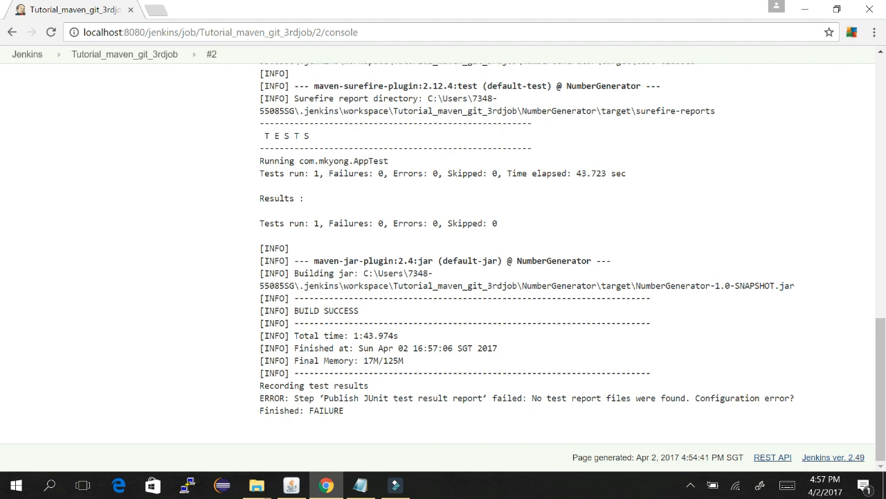
pyautogui.moveTo(323, 397); pyautogui.dragTo(502, 398)
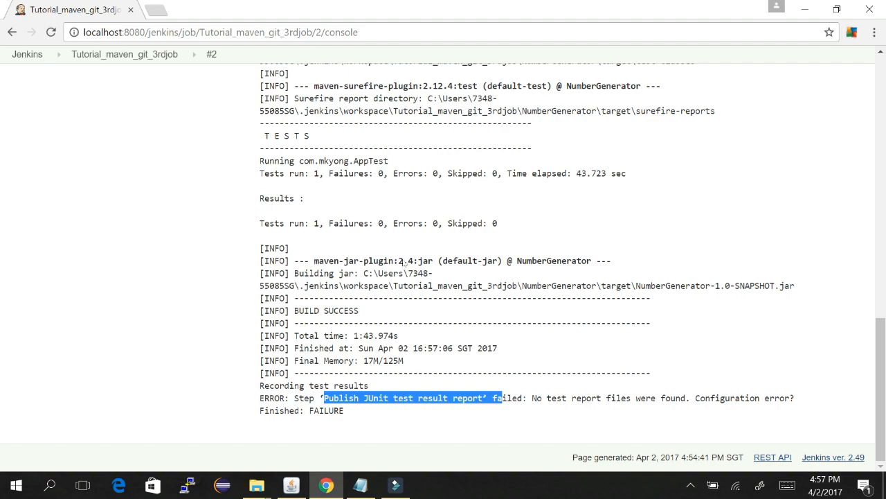
pyautogui.scroll(5, 579, 175)
pyautogui.scroll(8, 579, 175)
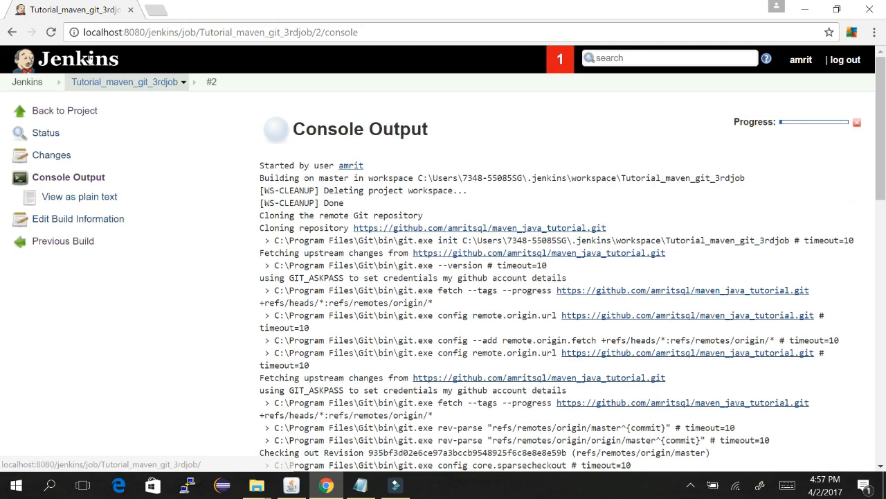
pyautogui.click(135, 82)
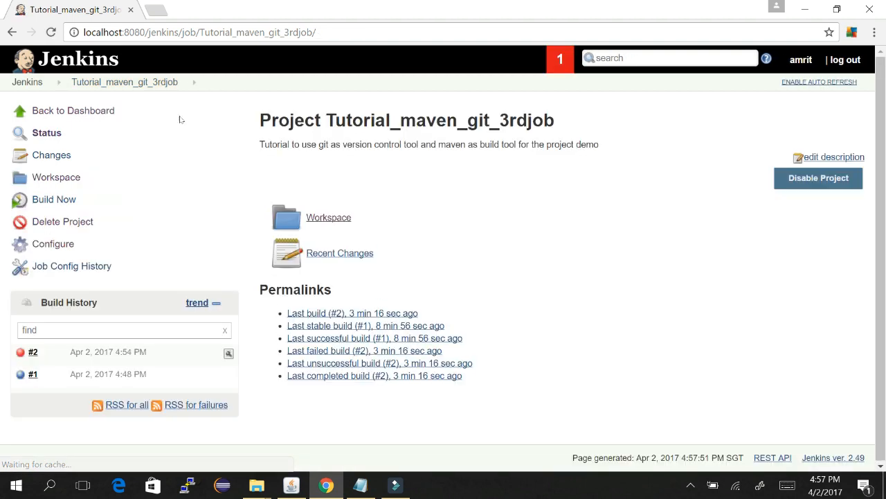
# Step: Browse the job workspace to NumberGenerator/target/surefire-reports
pyautogui.click(331, 210)
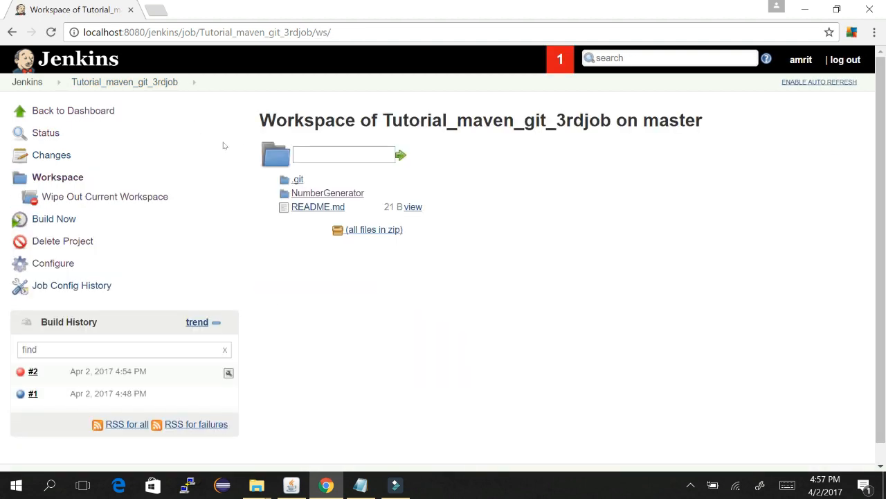
pyautogui.click(351, 190)
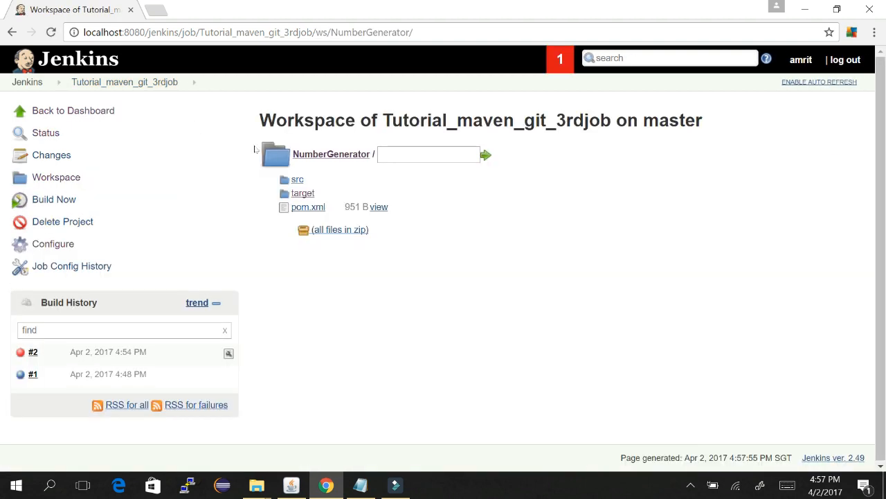
pyautogui.click(309, 194)
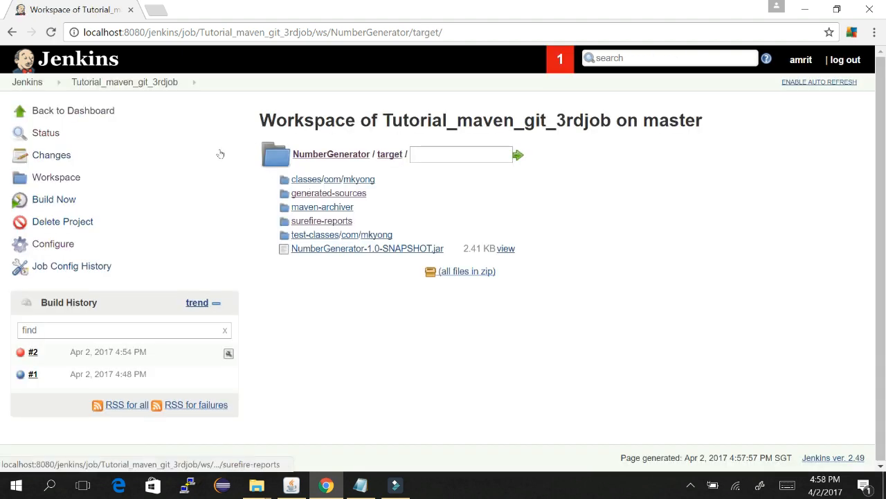
pyautogui.click(323, 220)
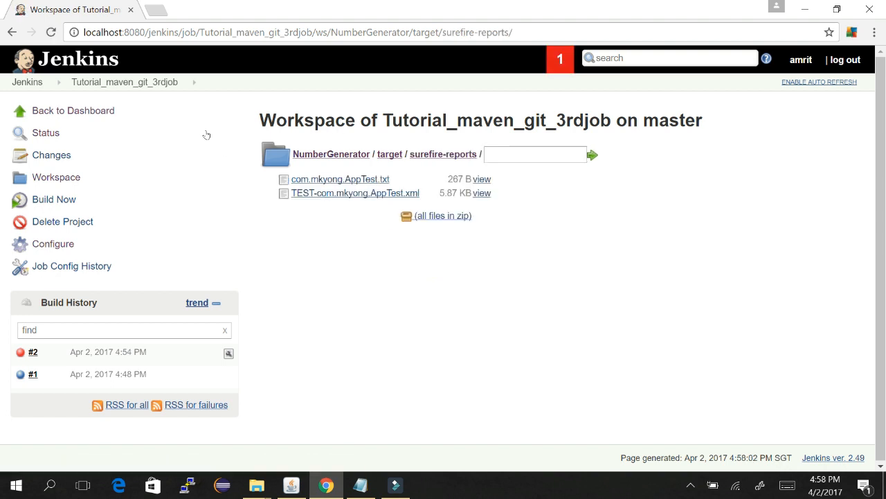
# Step: Open the Jenkins dashboard in a new browser tab and switch to it
pyautogui.rightClick(22, 78)
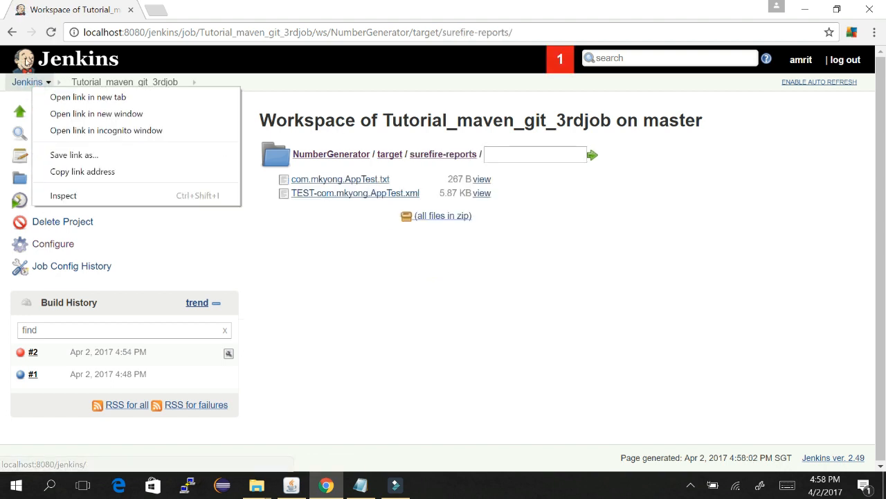
pyautogui.click(56, 96)
pyautogui.click(144, 9)
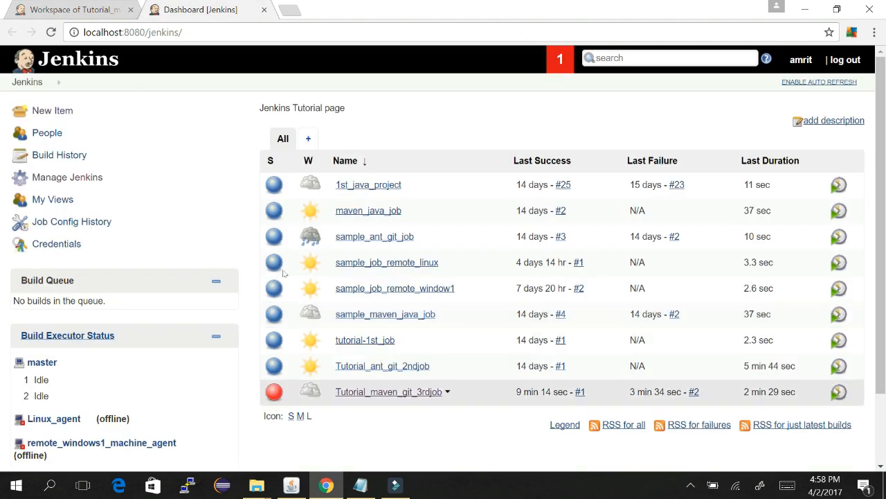
# Step: Open Tutorial_maven_git_3rdjob's configuration and delete the stray space in the Test report XMLs path
pyautogui.click(392, 391)
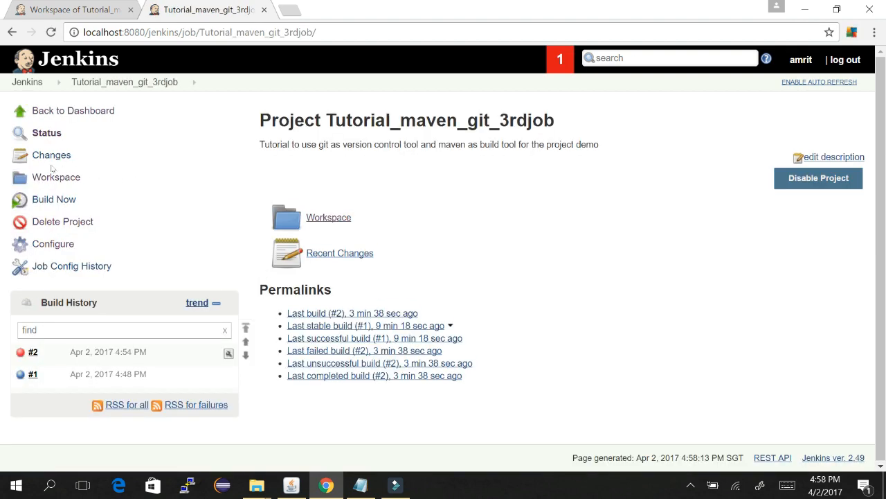
pyautogui.click(67, 243)
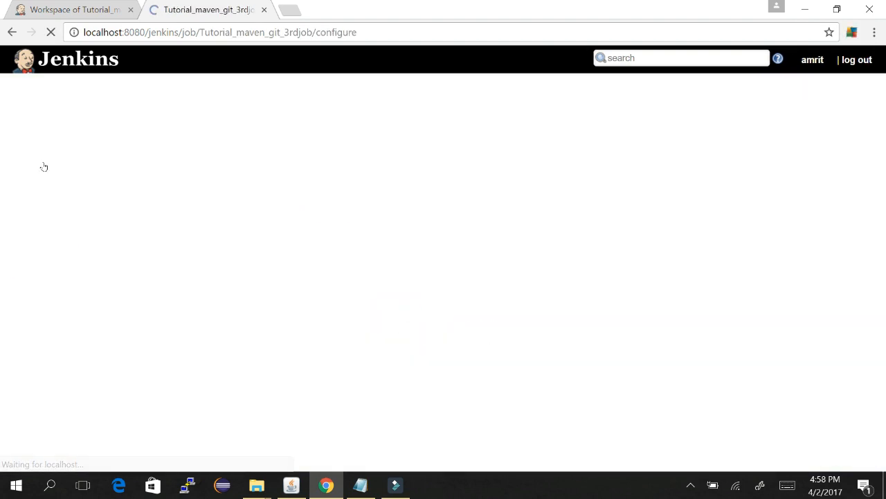
pyautogui.scroll(-10, 585, 195)
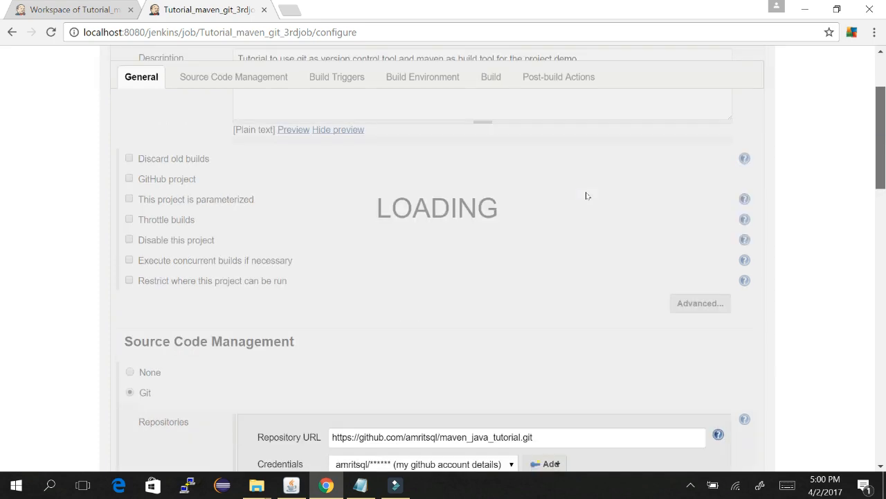
pyautogui.scroll(-4, 590, 200)
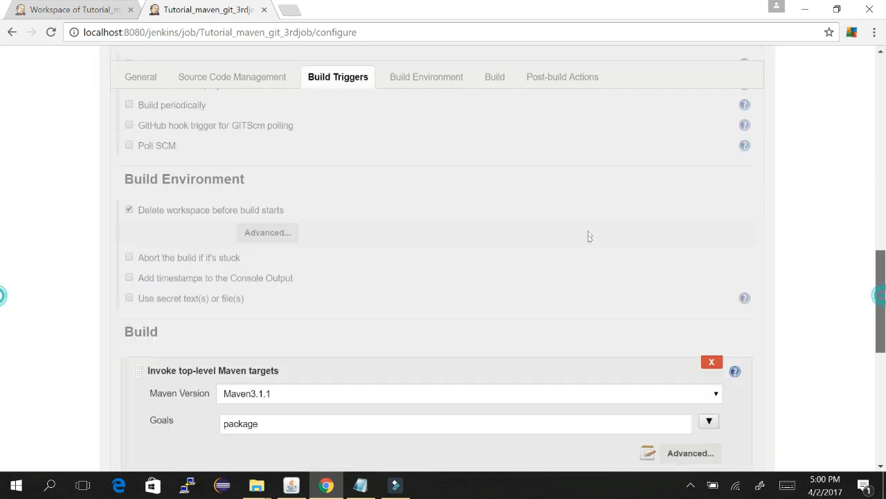
pyautogui.scroll(-4, 584, 291)
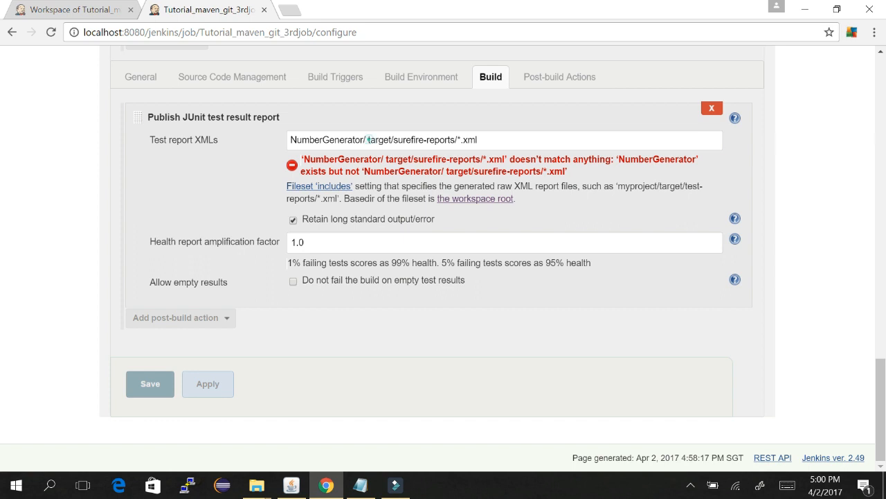
pyautogui.click(367, 139)
pyautogui.press('BackSpace')
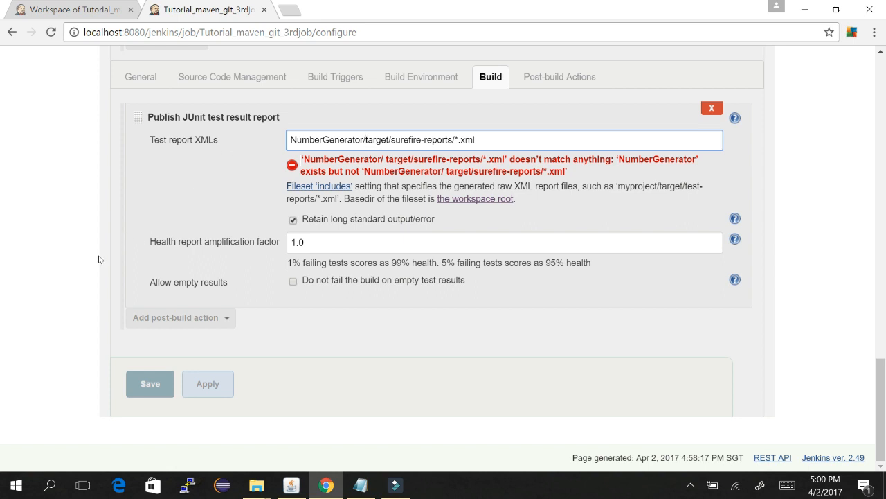
pyautogui.click(73, 263)
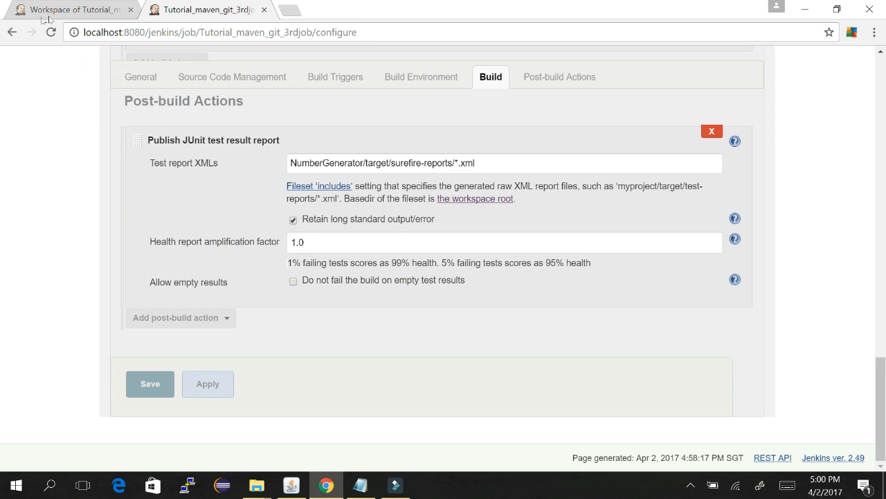
# Step: Reload the configuration page, remove the space before 'target' so the path reads NumberGenerator/target/surefire-reports/*.xml, and save
pyautogui.press('F5')
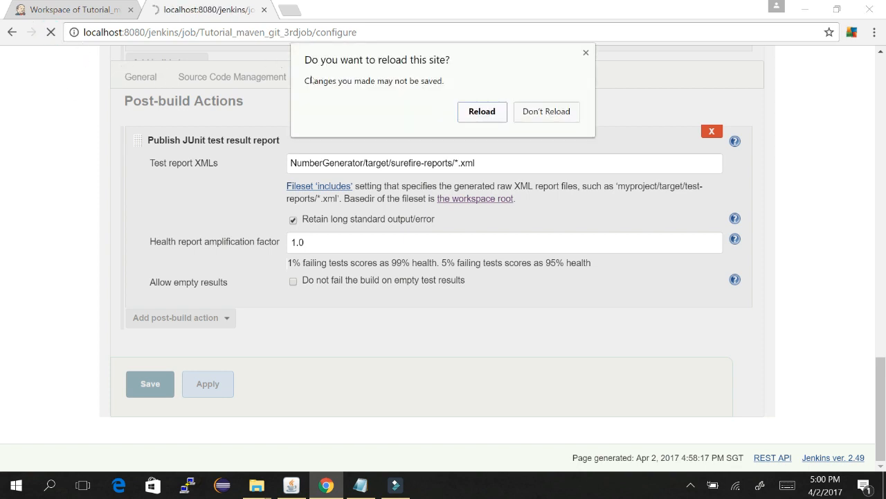
pyautogui.press('Return')
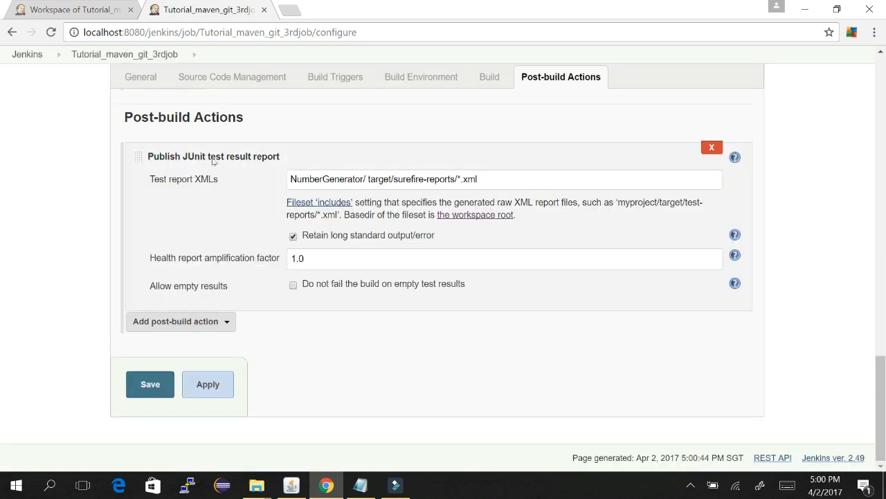
pyautogui.click(368, 180)
pyautogui.press('BackSpace')
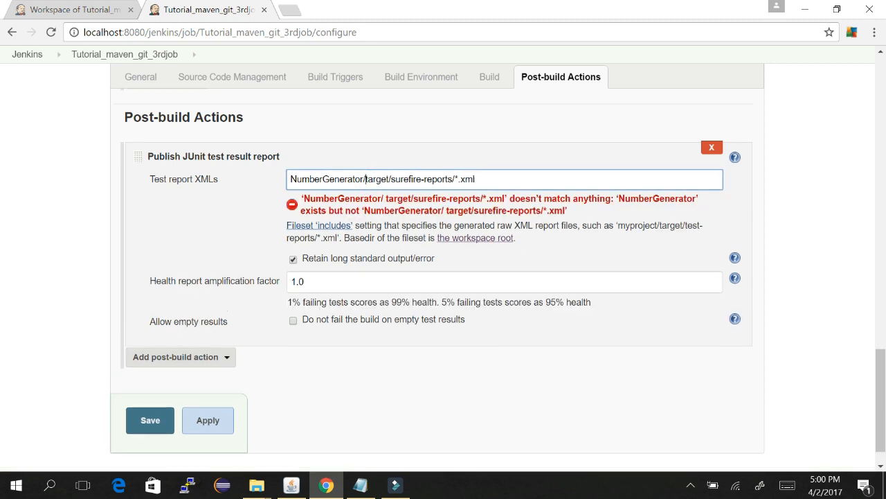
pyautogui.press('Return')
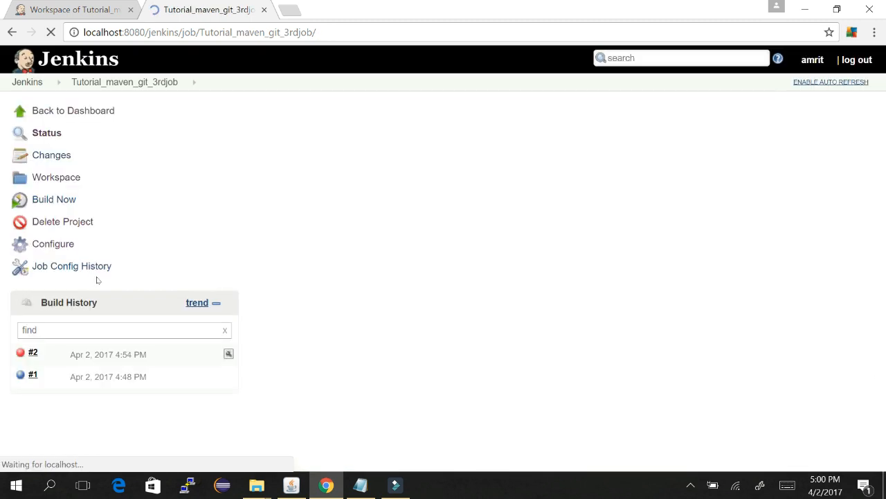
# Step: Run build #3, confirm its console shows test results recorded and Finished: SUCCESS, then open build #3
pyautogui.click(59, 196)
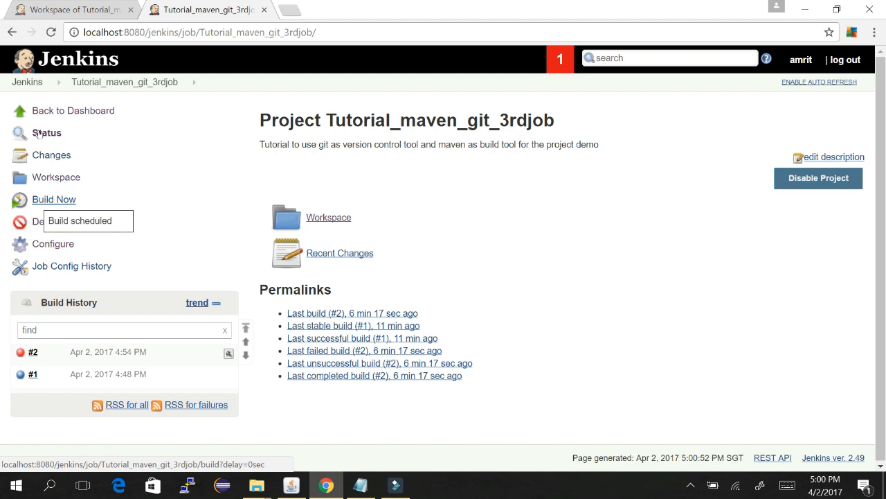
pyautogui.click(544, 225)
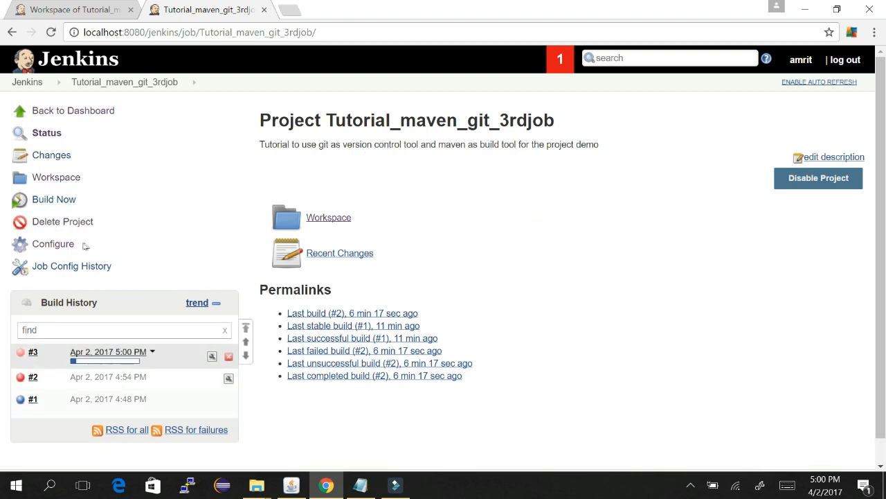
pyautogui.click(122, 361)
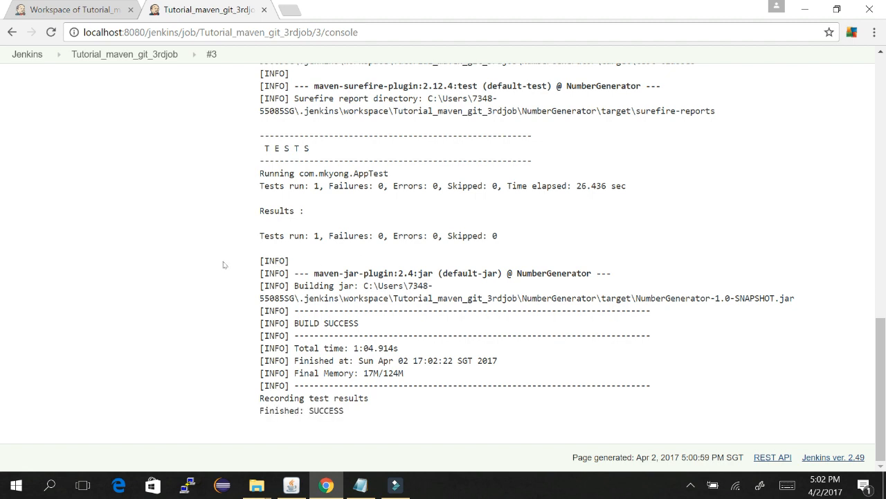
pyautogui.moveTo(245, 397); pyautogui.dragTo(368, 398)
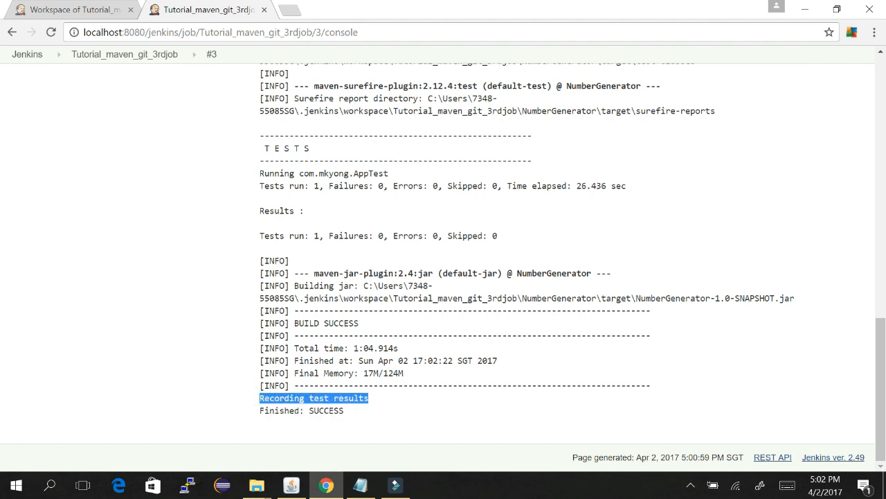
pyautogui.click(100, 50)
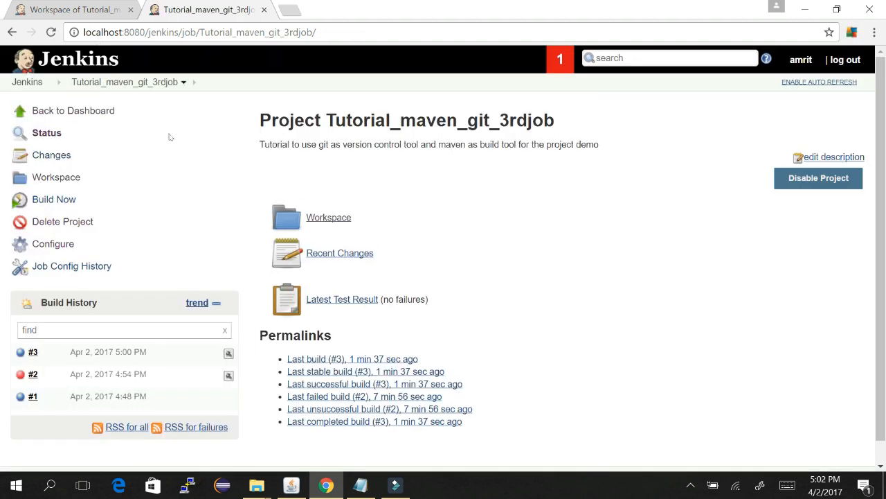
pyautogui.click(65, 239)
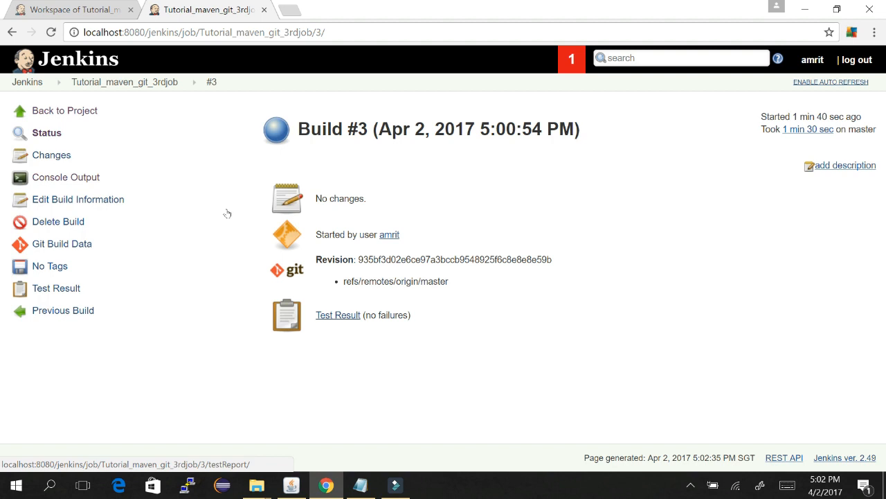
# Step: Drill from build #3's Test Result through com.mkyong and AppTest to testLengthOfTheUniqueKey, then go back to Tutorial_maven_git_3rdjob
pyautogui.click(339, 314)
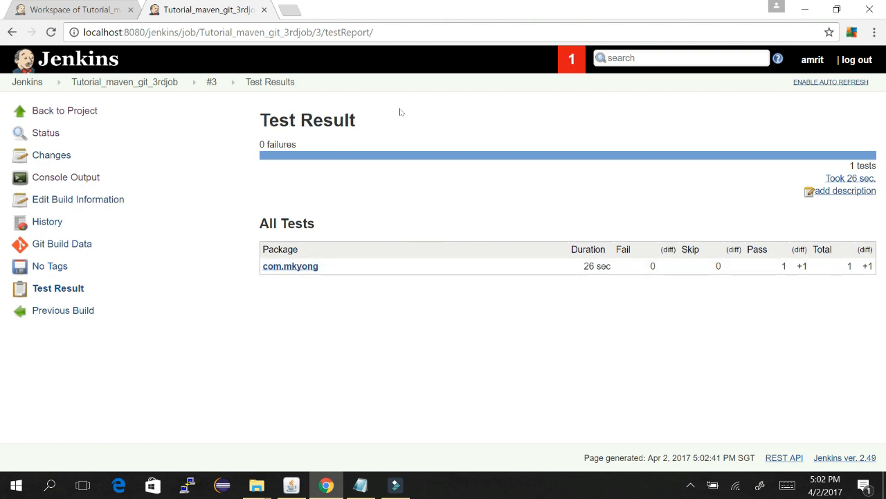
pyautogui.click(297, 267)
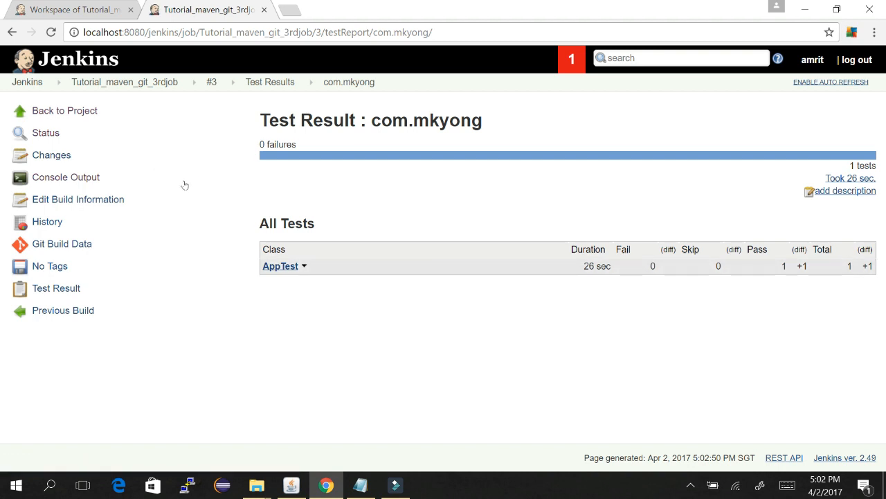
pyautogui.click(280, 266)
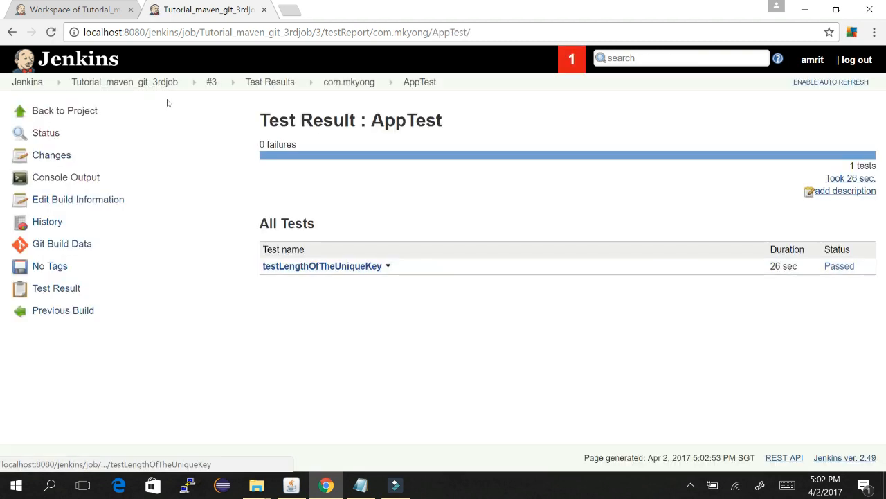
pyautogui.click(342, 266)
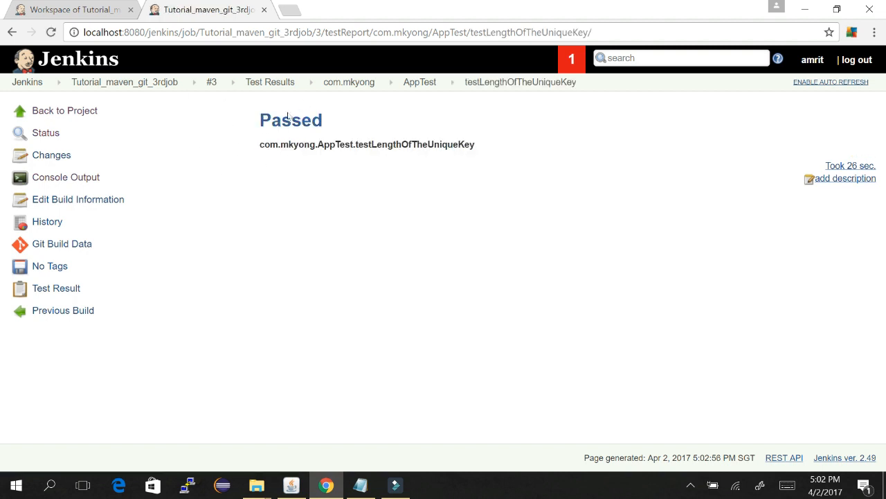
pyautogui.click(159, 82)
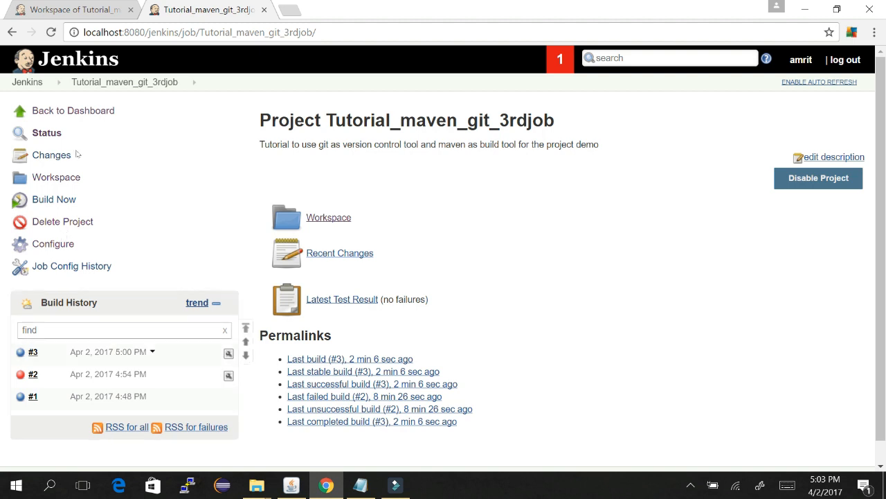
pyautogui.scroll(-1, 575, 176)
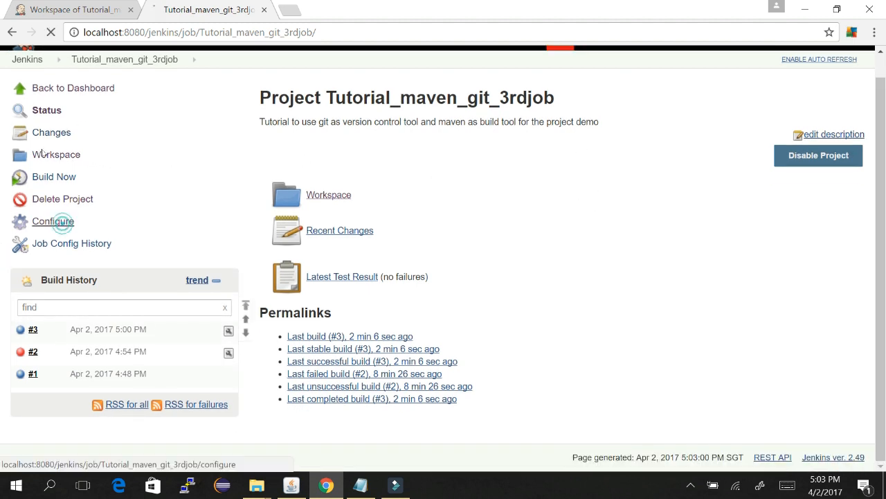
# Step: With the job's configuration open, highlight the mail notification topic in the Notepad notes and return to Jenkins
pyautogui.click(59, 222)
pyautogui.hotkey('alt', 'Tab')
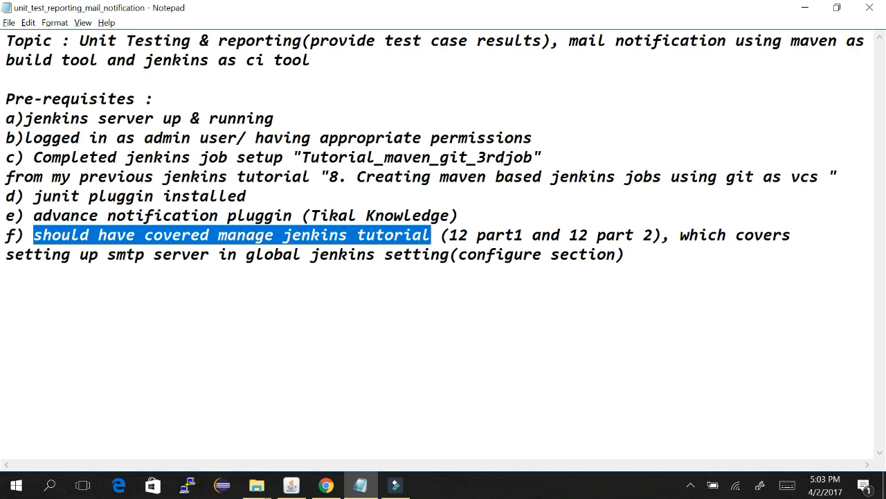
pyautogui.click(273, 139)
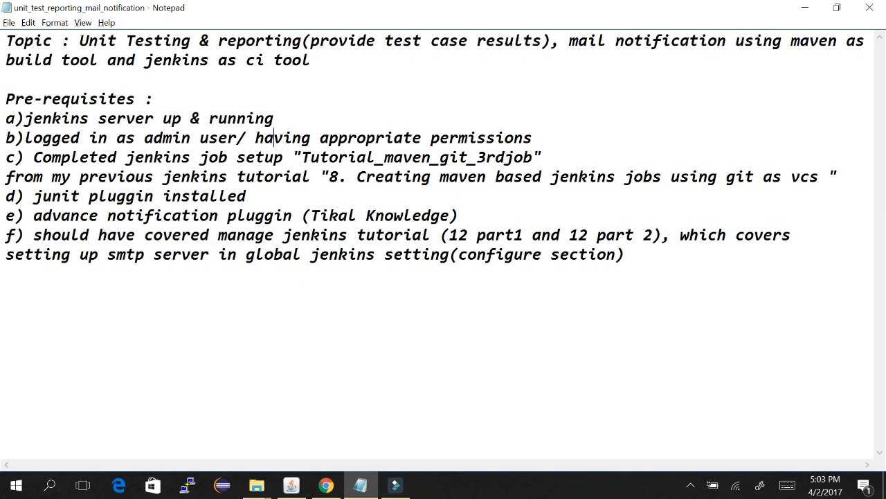
pyautogui.moveTo(569, 41); pyautogui.dragTo(819, 41)
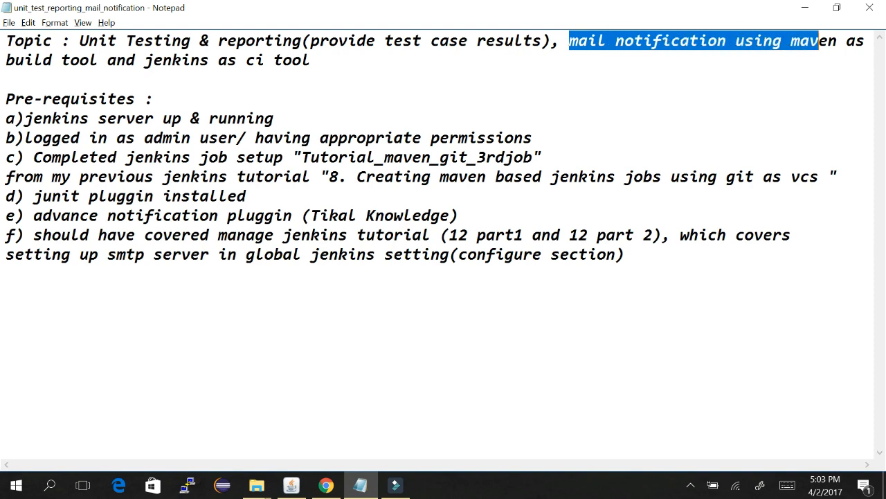
pyautogui.hotkey('alt', 'Tab')
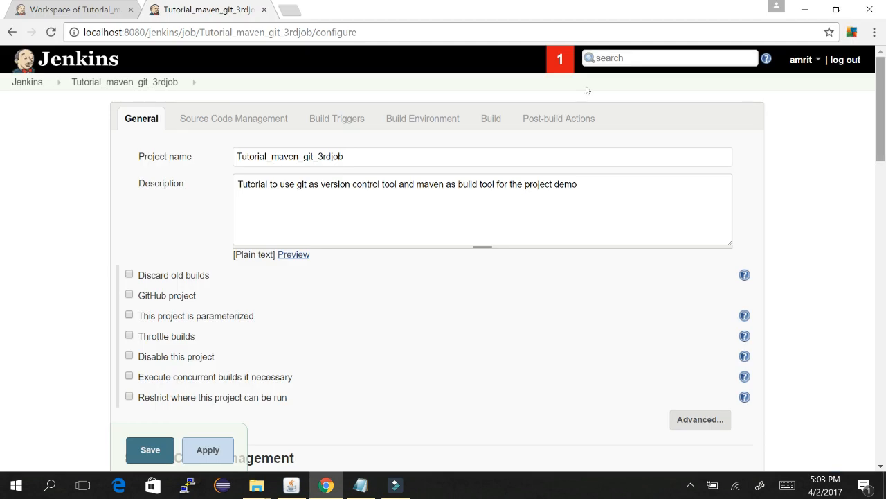
# Step: Add an E-mail Notification post-build action and enter the recipient's e-mail address
pyautogui.scroll(-15, 589, 174)
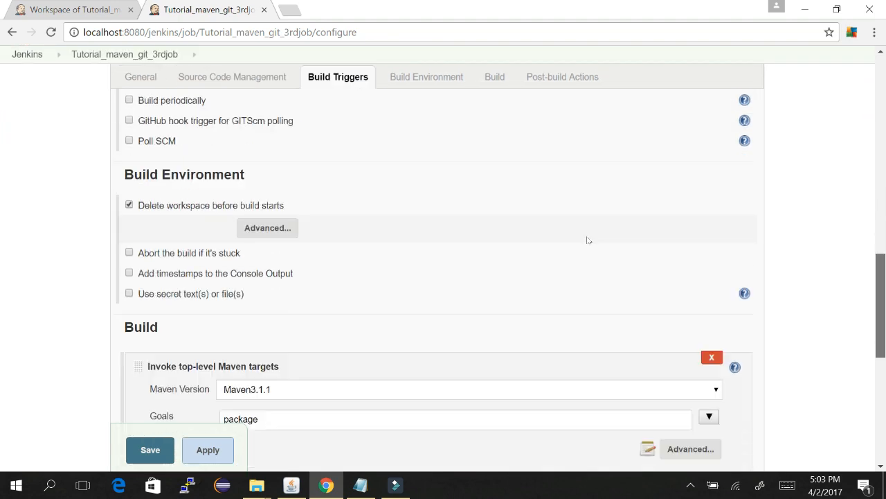
pyautogui.scroll(-2, 591, 277)
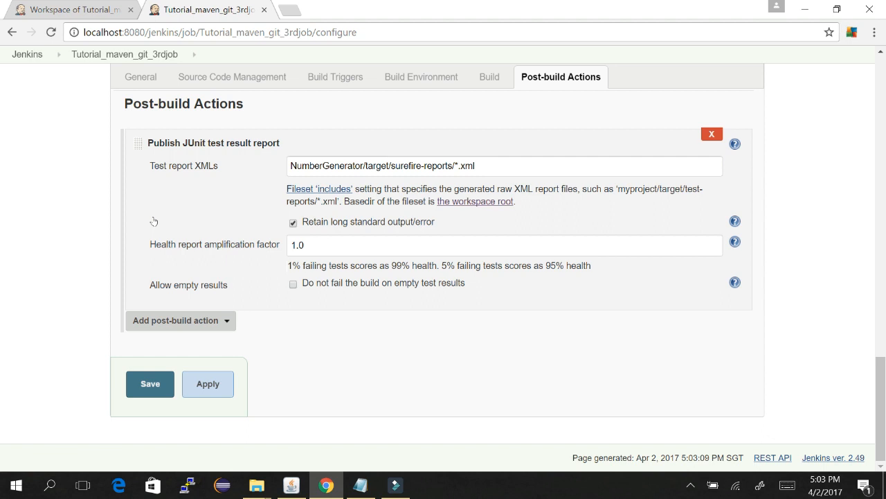
pyautogui.click(231, 325)
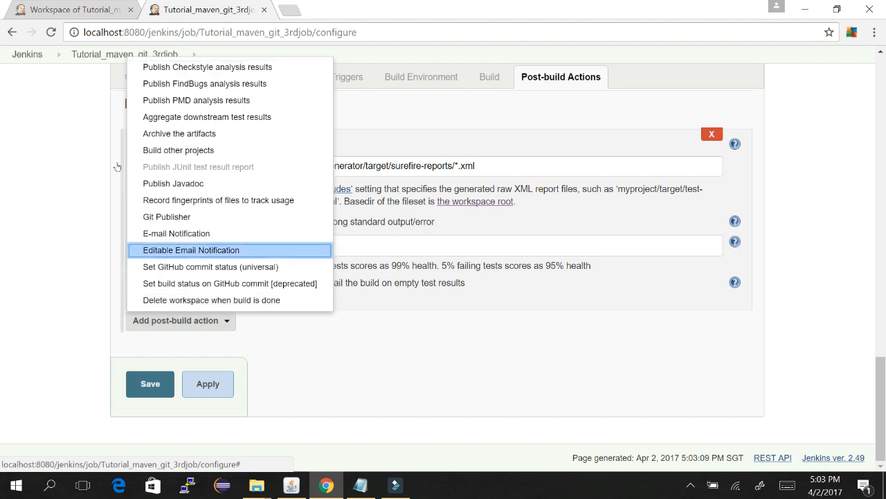
pyautogui.click(170, 234)
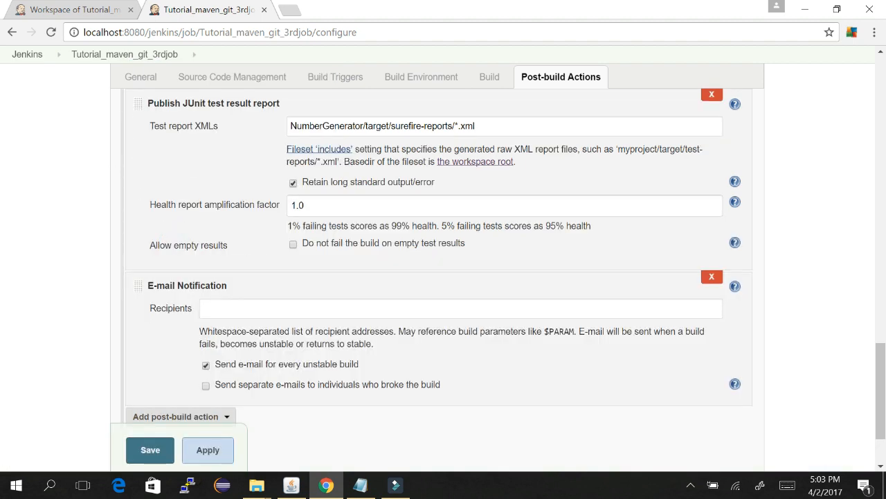
pyautogui.click(270, 310)
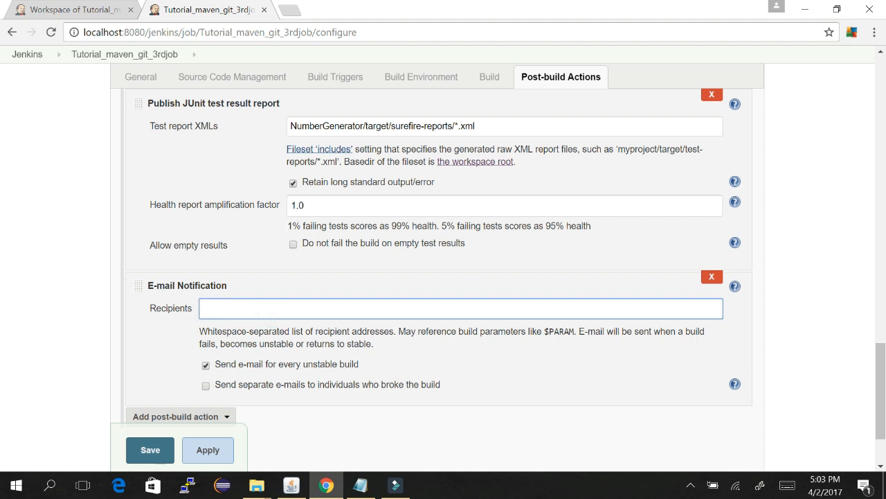
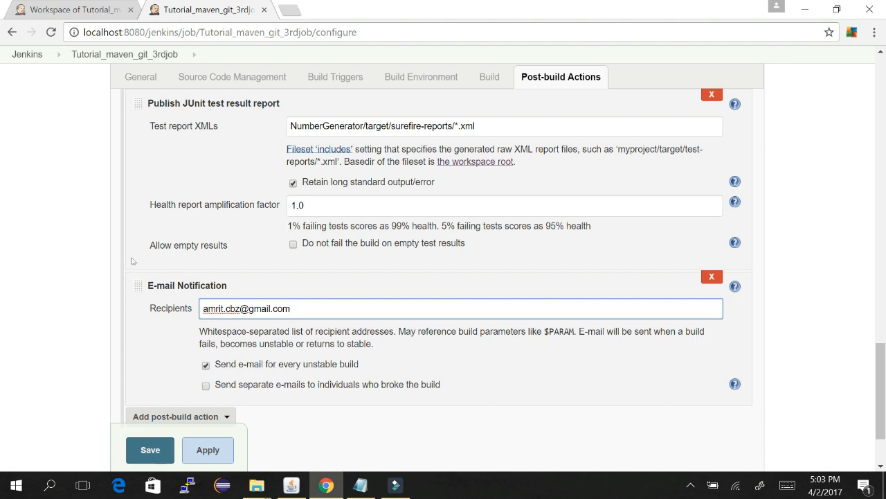
pyautogui.click(205, 385)
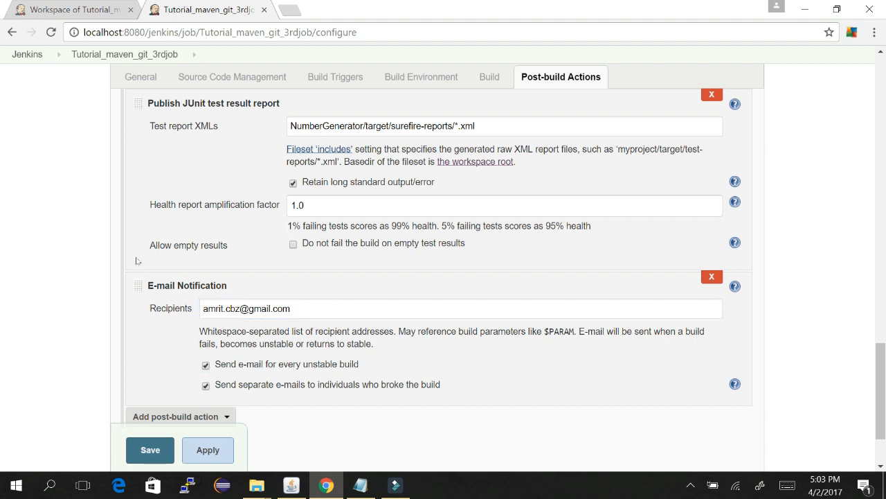
pyautogui.click(205, 385)
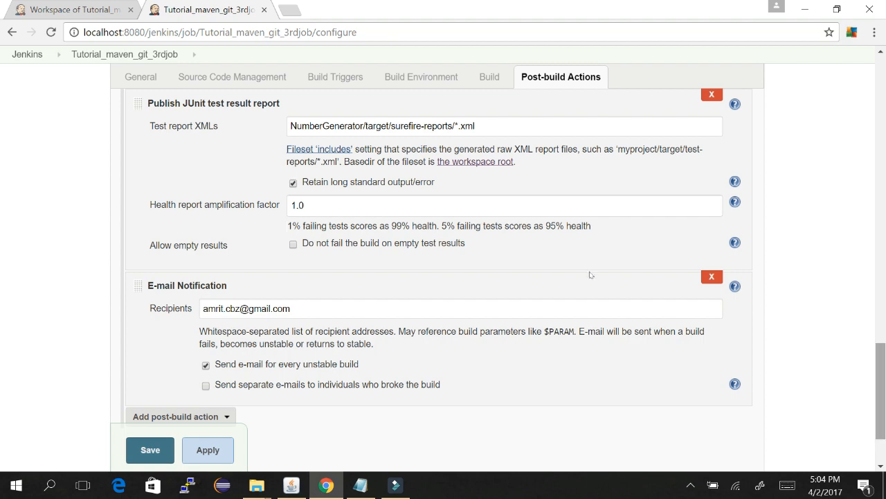
# Step: Insert a space after 'target/' in the Test report XMLs path and save the job
pyautogui.scroll(5, 587, 228)
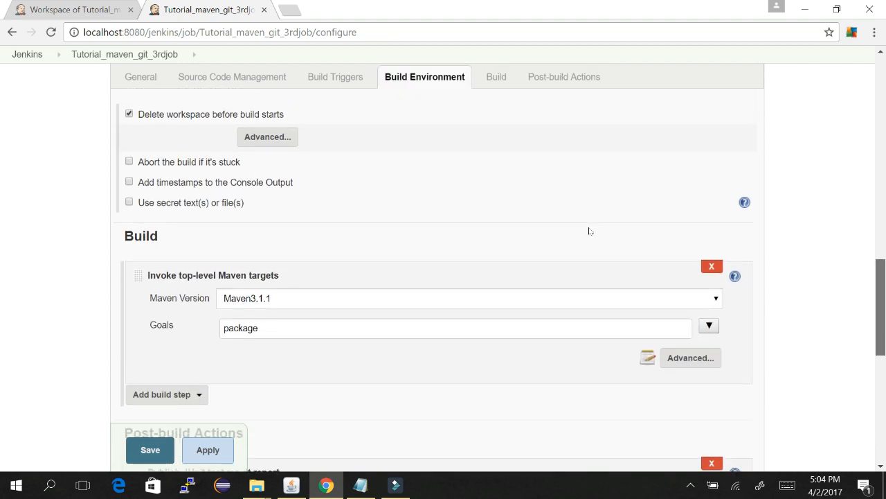
pyautogui.scroll(-4, 588, 230)
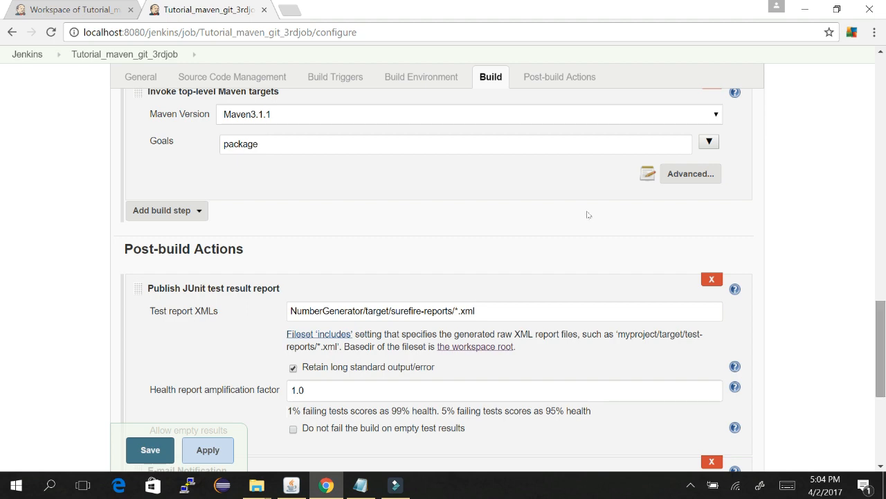
pyautogui.scroll(-4, 588, 217)
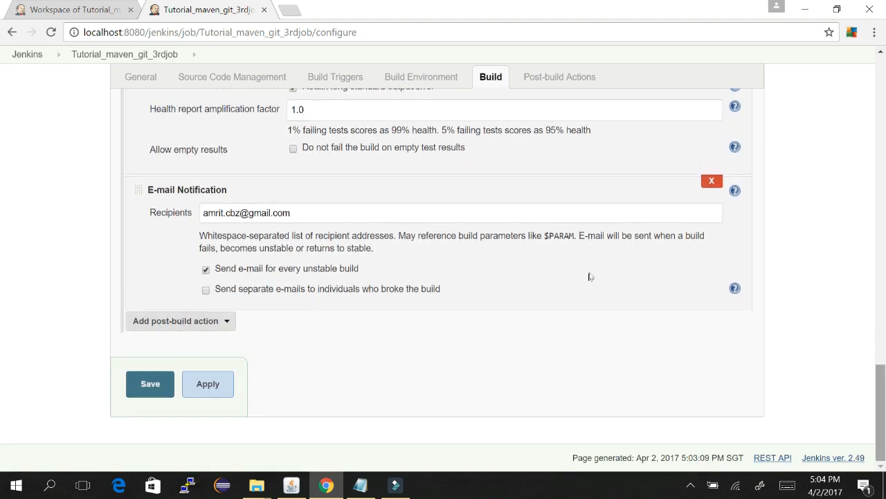
pyautogui.scroll(3, 590, 249)
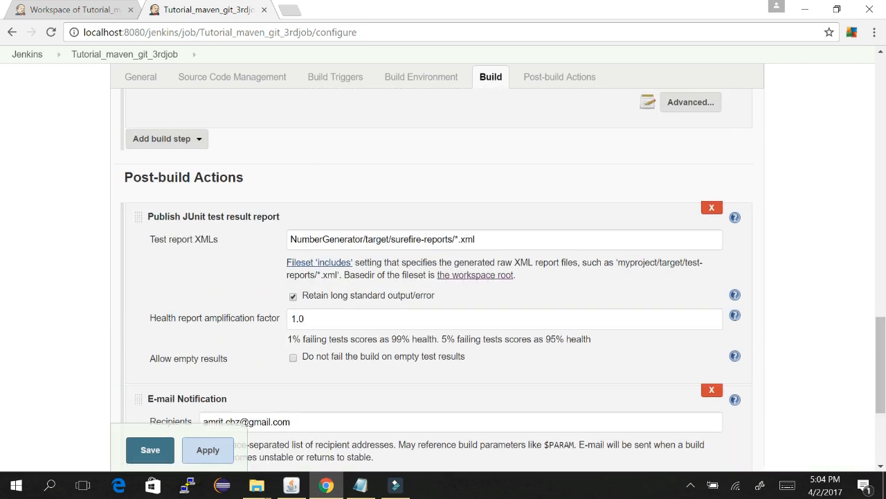
pyautogui.click(390, 239)
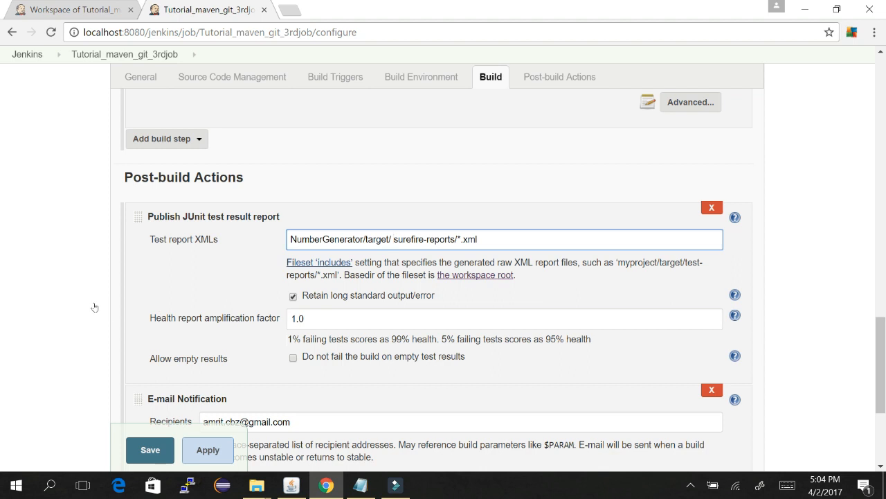
pyautogui.press('Return')
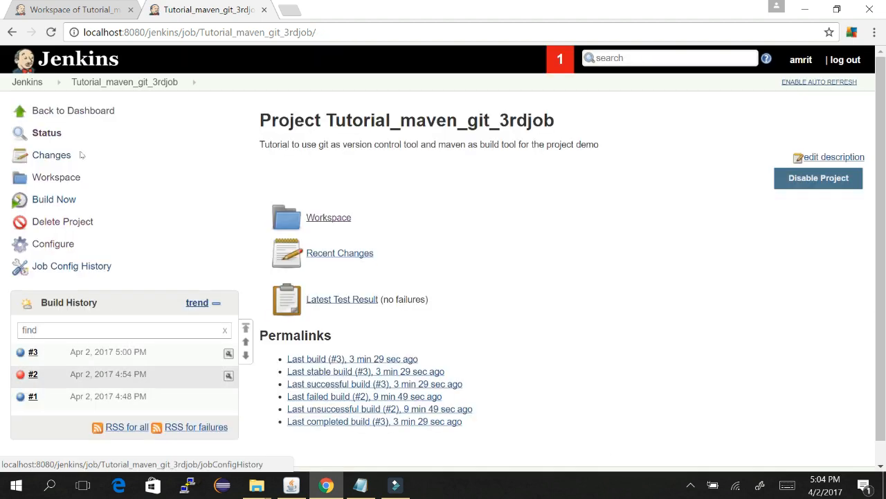
# Step: Run build #4 and find the console ERROR line showing the JUnit report step failed, then go to Gmail
pyautogui.click(67, 197)
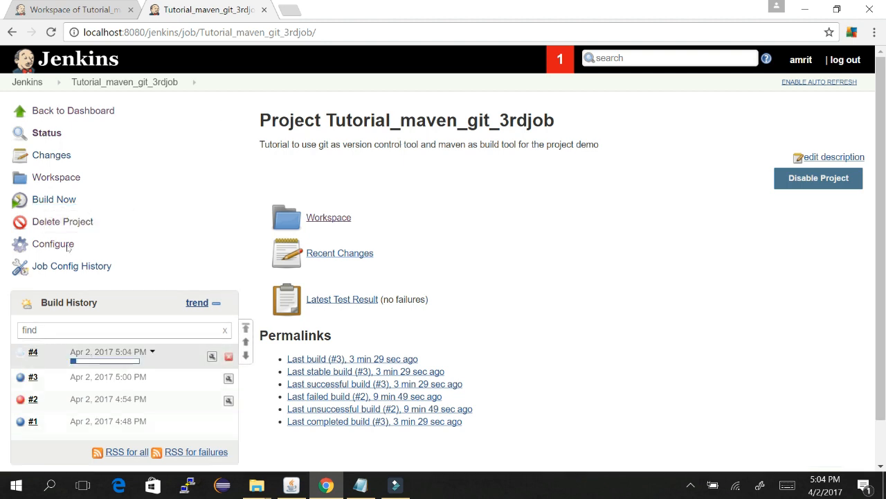
pyautogui.click(104, 361)
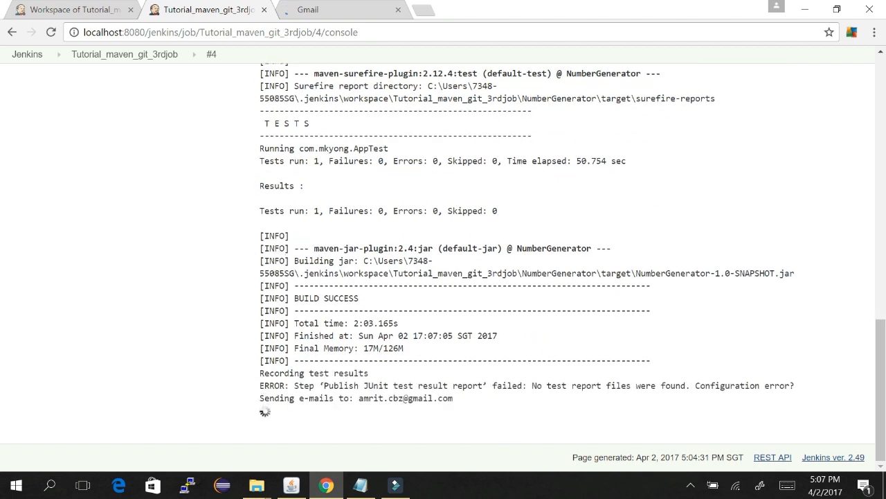
pyautogui.moveTo(325, 385); pyautogui.dragTo(557, 385)
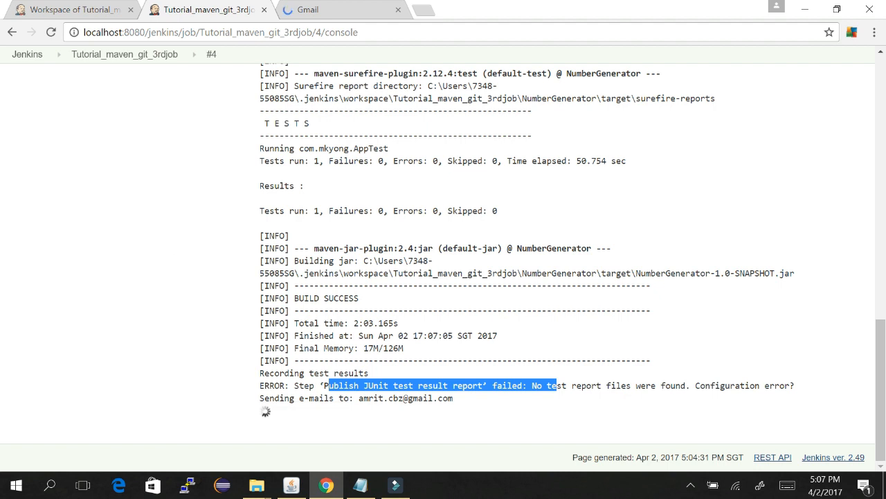
pyautogui.moveTo(325, 385); pyautogui.dragTo(264, 385)
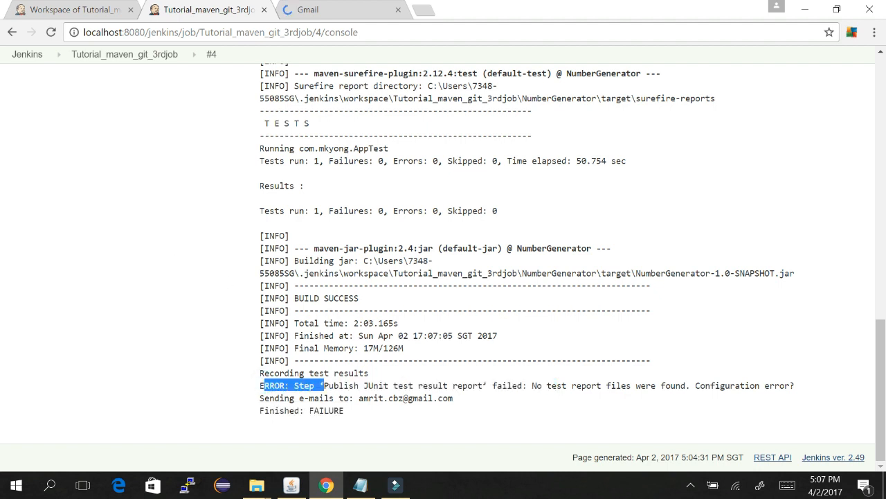
pyautogui.click(325, 413)
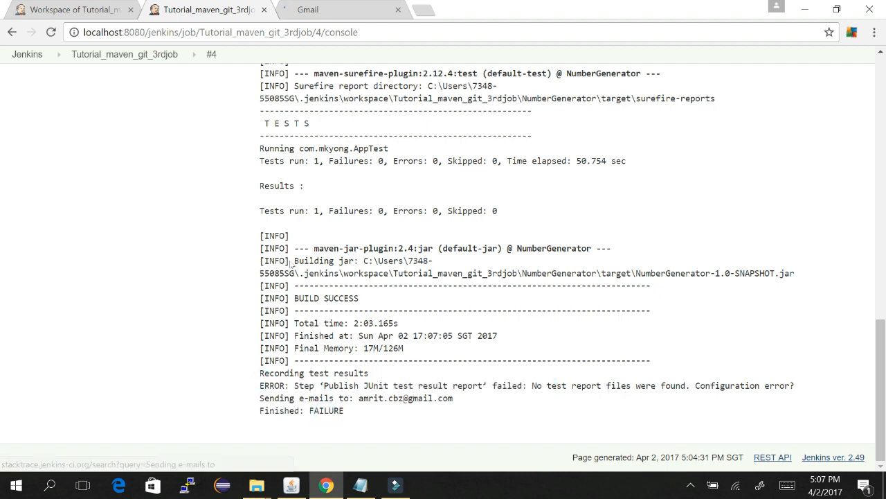
pyautogui.click(313, 9)
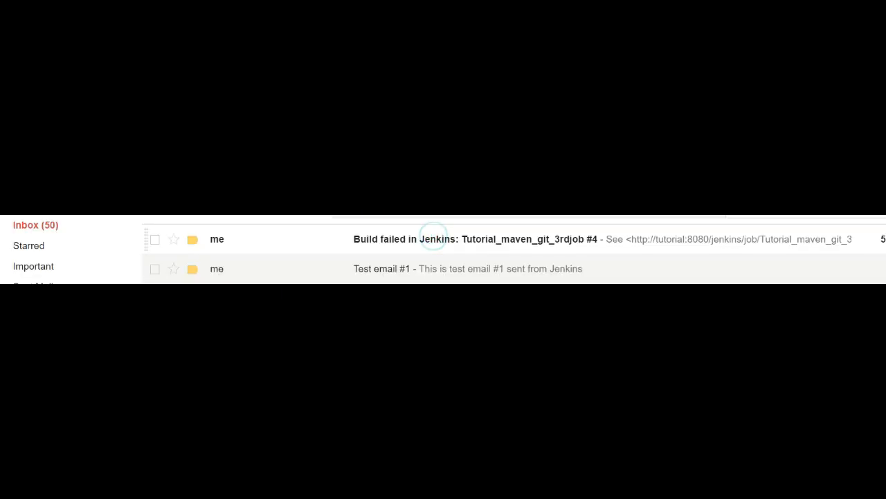
# Step: Open the 'Build failed in Jenkins: Tutorial_maven_git_3rdjob #4' email and highlight its Publish JUnit test result report error
pyautogui.click(432, 239)
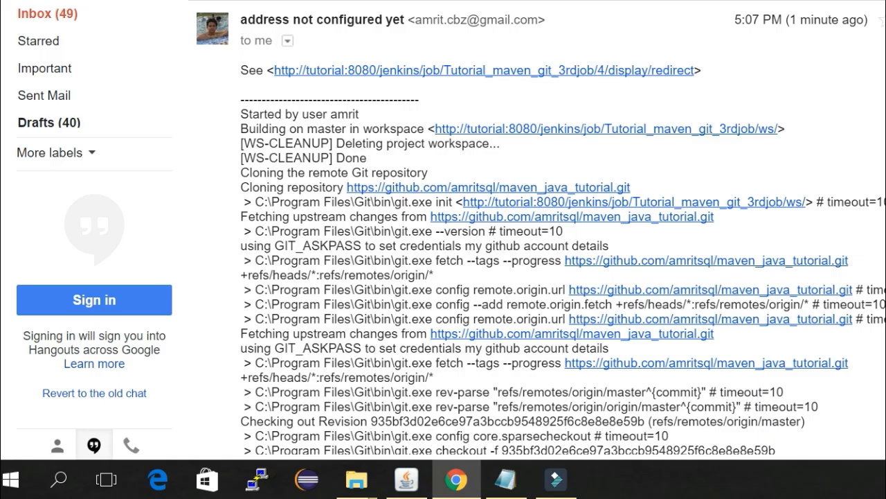
pyautogui.scroll(-5, 537, 227)
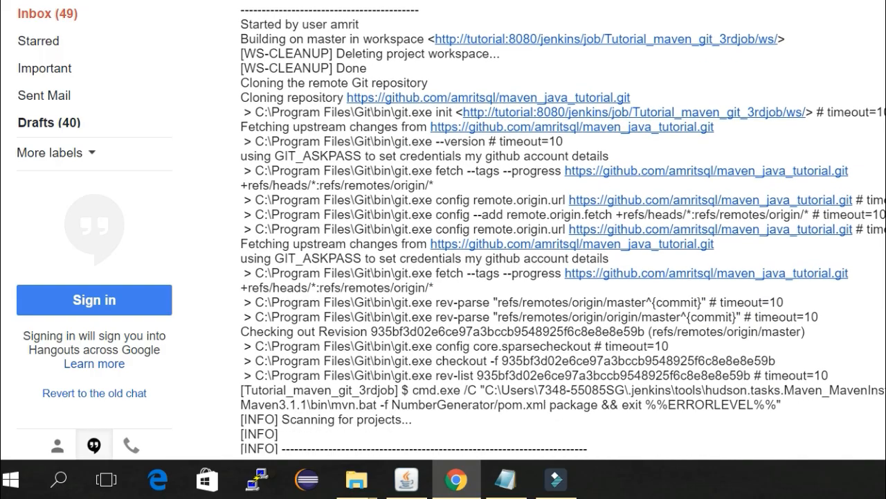
pyautogui.scroll(-6, 260, 25)
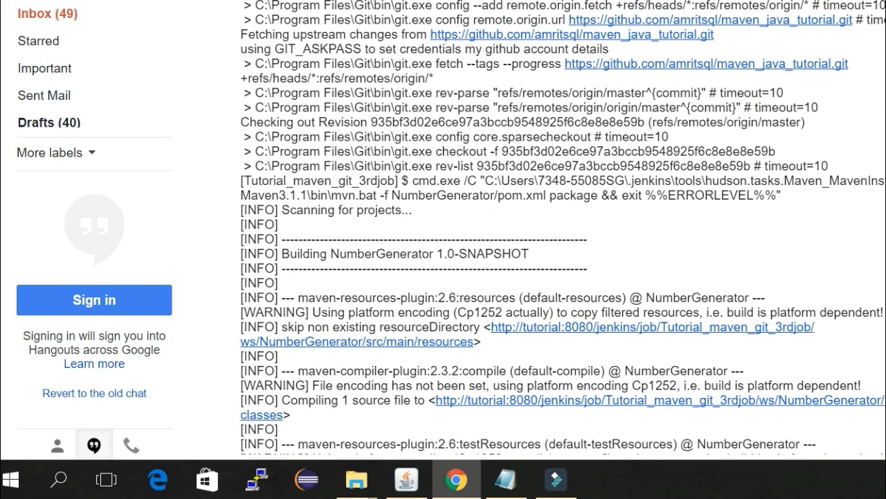
pyautogui.scroll(-12, 260, 24)
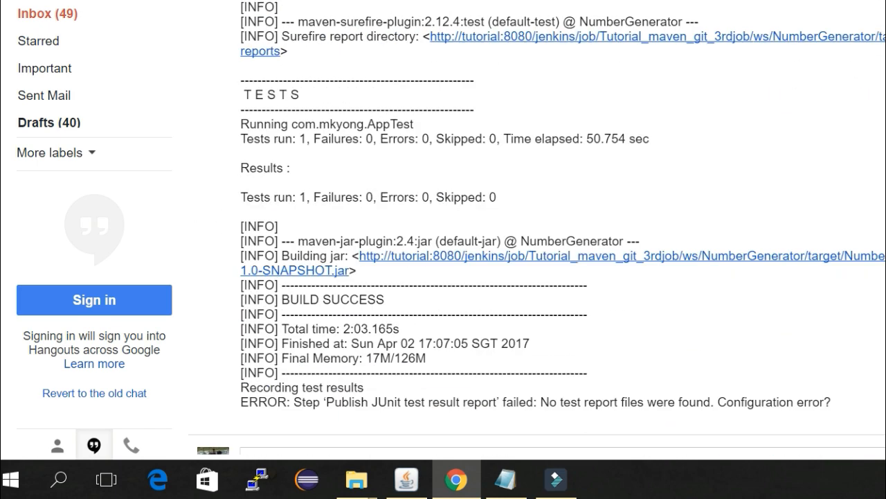
pyautogui.moveTo(267, 402); pyautogui.dragTo(549, 401)
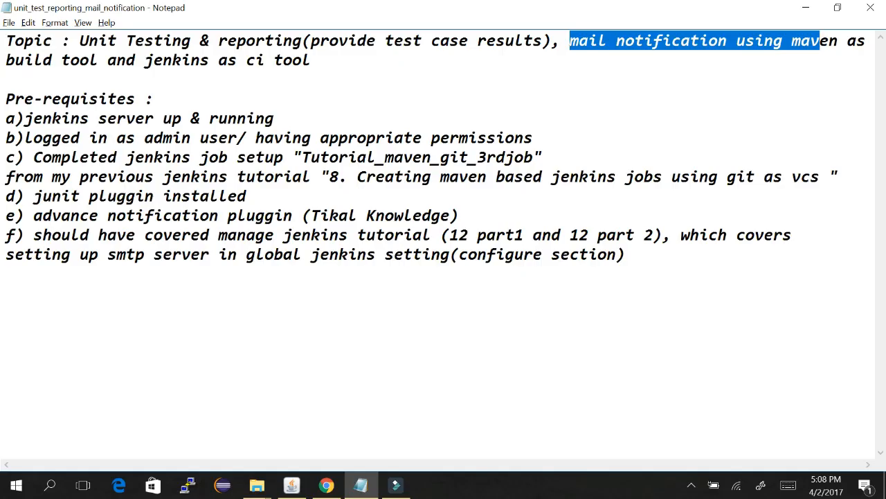
# Step: Highlight the 'advance notification pluggin (Tikal Knowledge)' prerequisite line in the Notepad notes
pyautogui.click(727, 99)
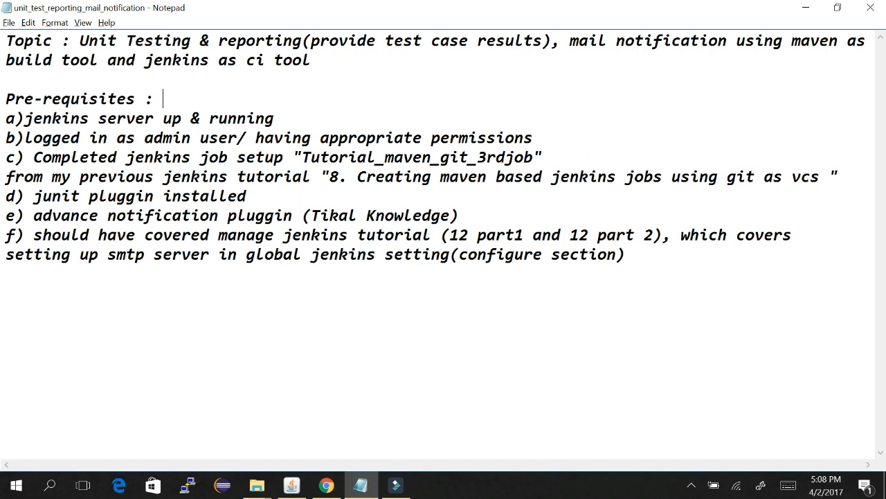
pyautogui.moveTo(33, 216); pyautogui.dragTo(459, 215)
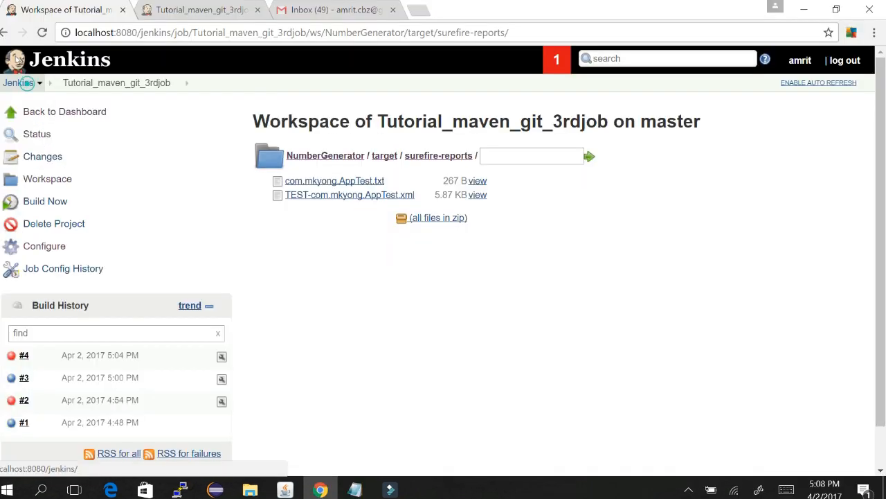
# Step: Open Manage Jenkins' plugin management in one tab and Tutorial_maven_git_3rdjob's configuration in another
pyautogui.click(14, 61)
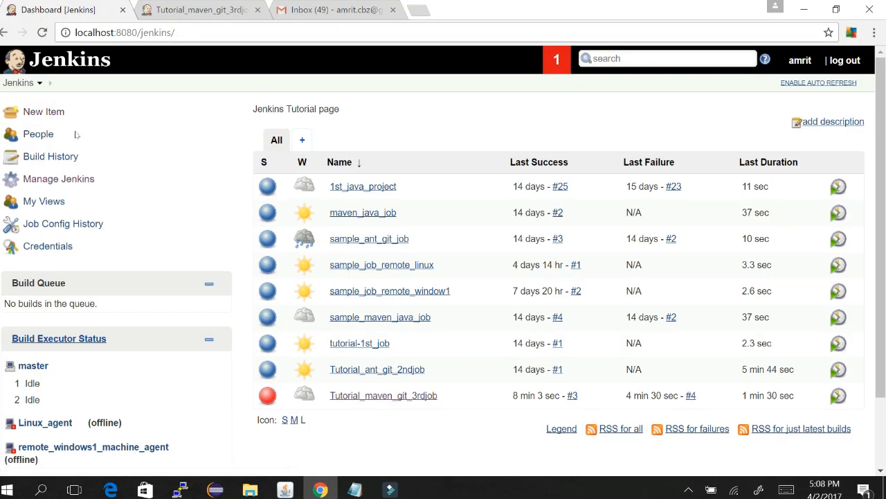
pyautogui.click(69, 178)
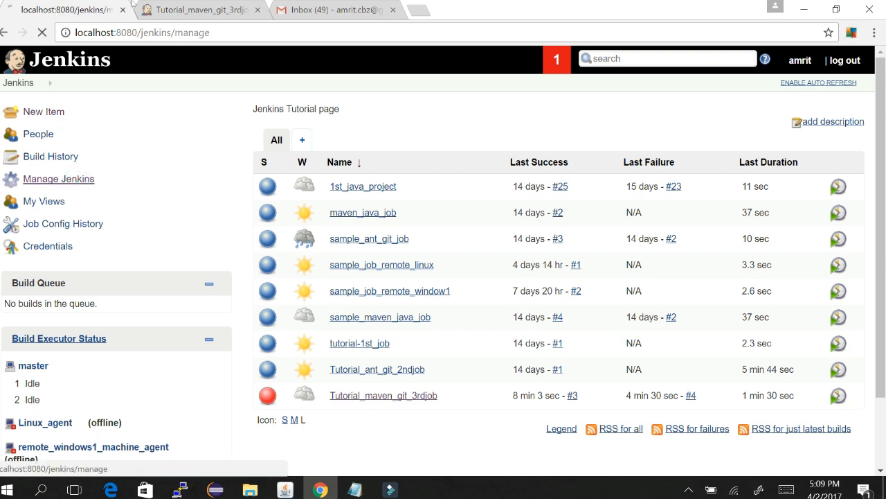
pyautogui.click(133, 5)
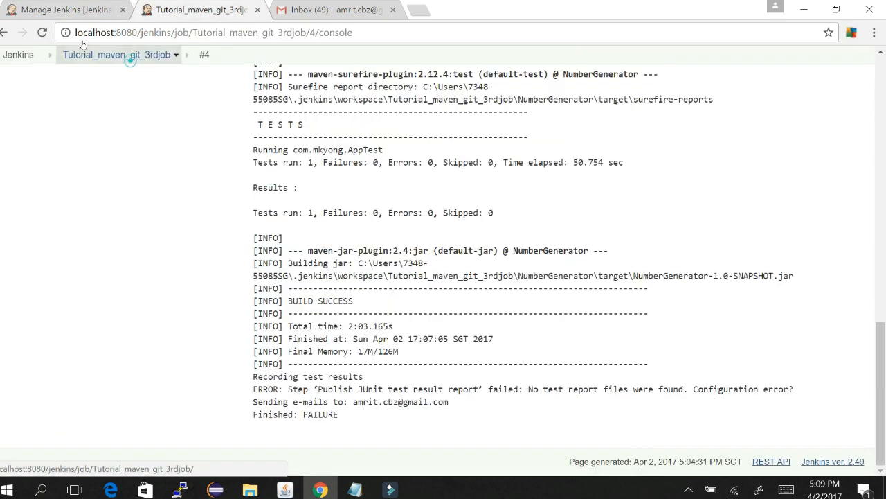
pyautogui.click(124, 55)
pyautogui.click(38, 245)
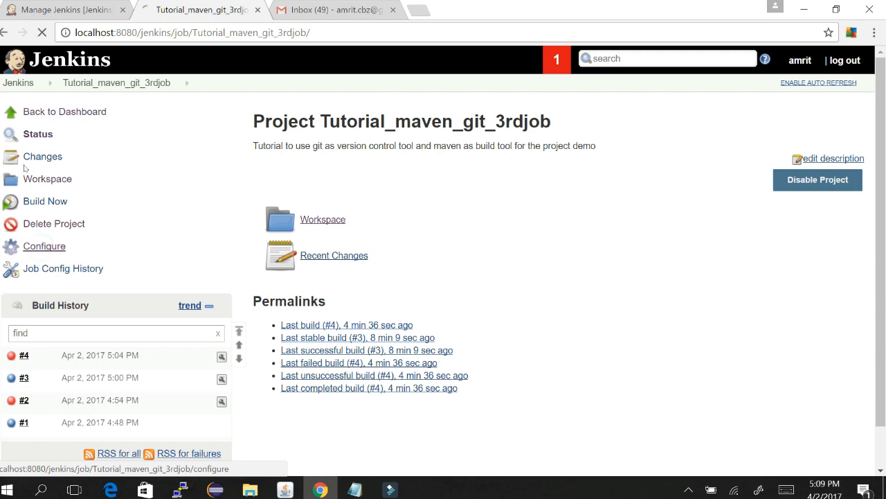
pyautogui.click(64, 7)
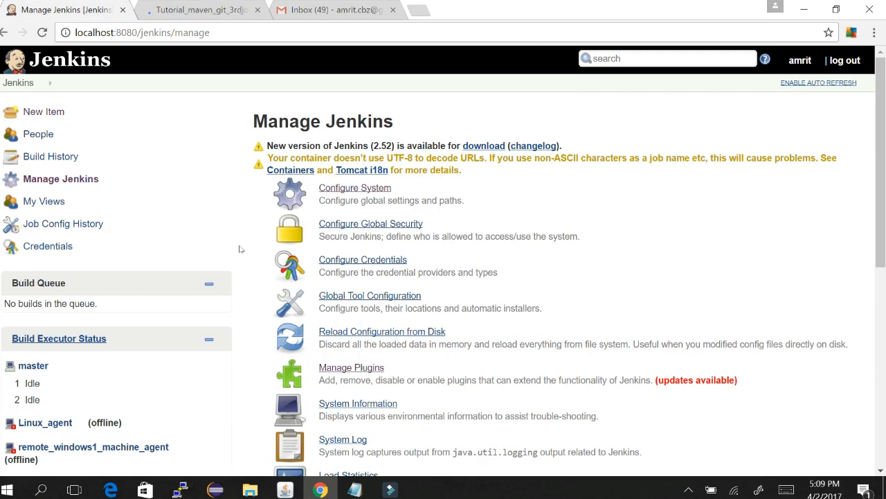
pyautogui.click(362, 367)
pyautogui.click(145, 6)
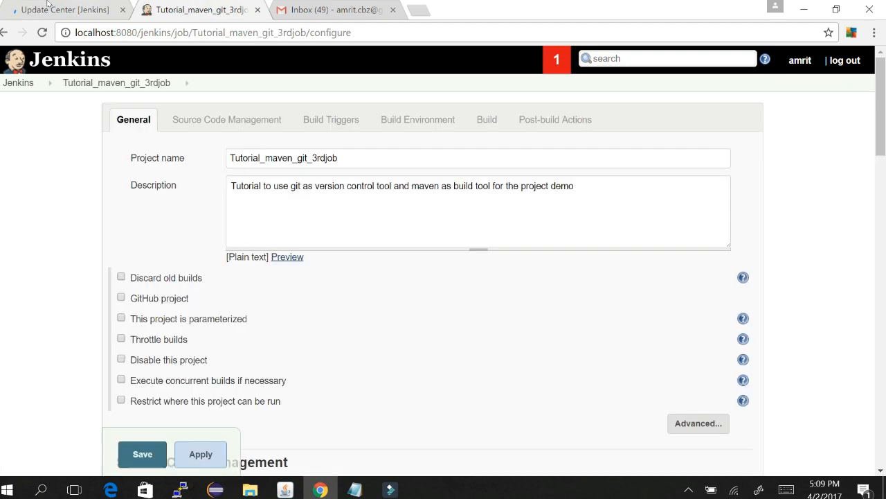
# Step: Remove the space after 'target/' so Test report XMLs reads NumberGenerator/target/surefire-reports/*.xml, and save
pyautogui.scroll(-15, 587, 200)
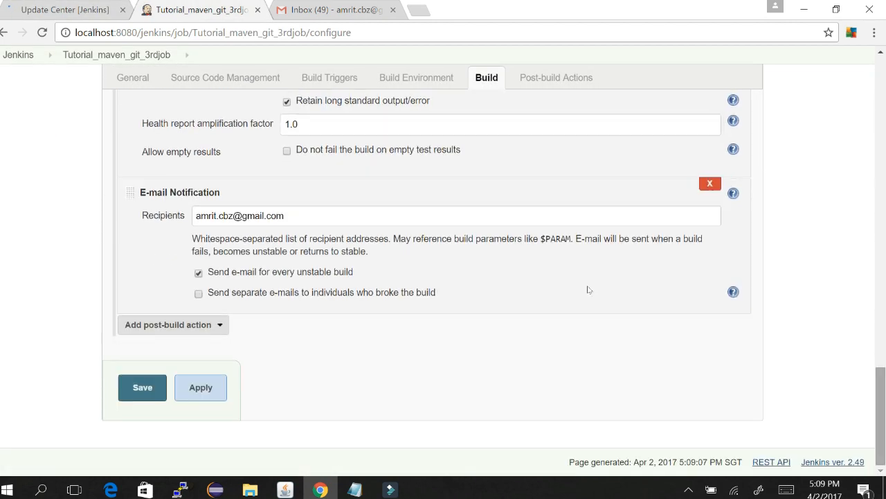
pyautogui.scroll(3, 586, 261)
pyautogui.scroll(1, 586, 235)
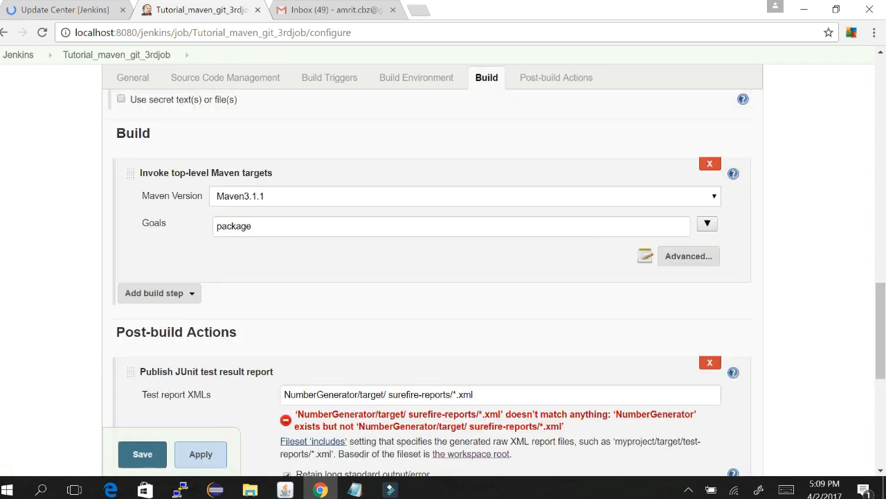
pyautogui.click(391, 393)
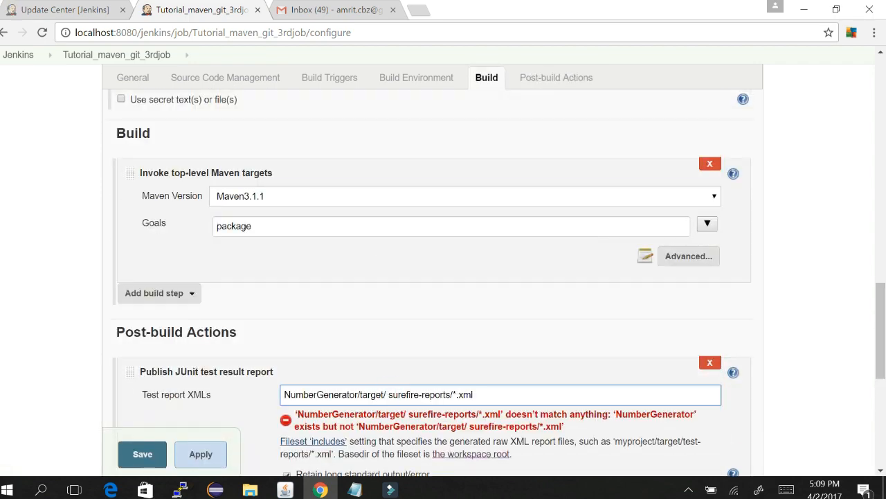
pyautogui.press('BackSpace')
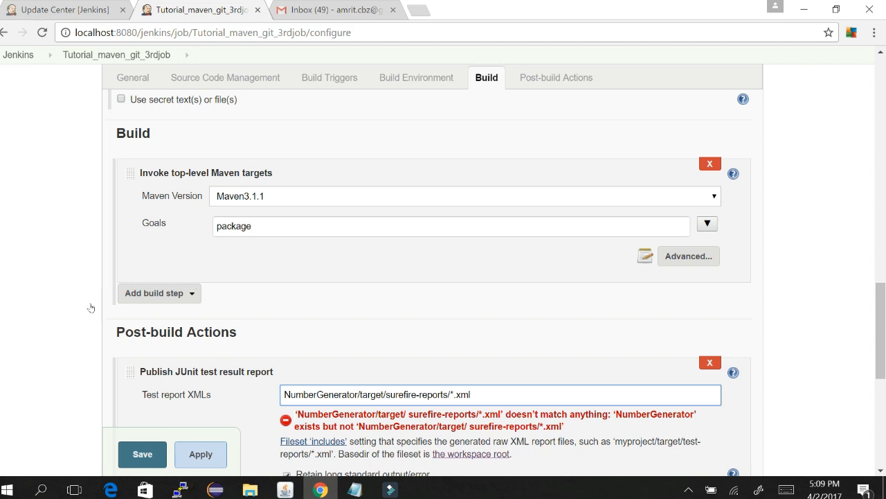
pyautogui.press('Return')
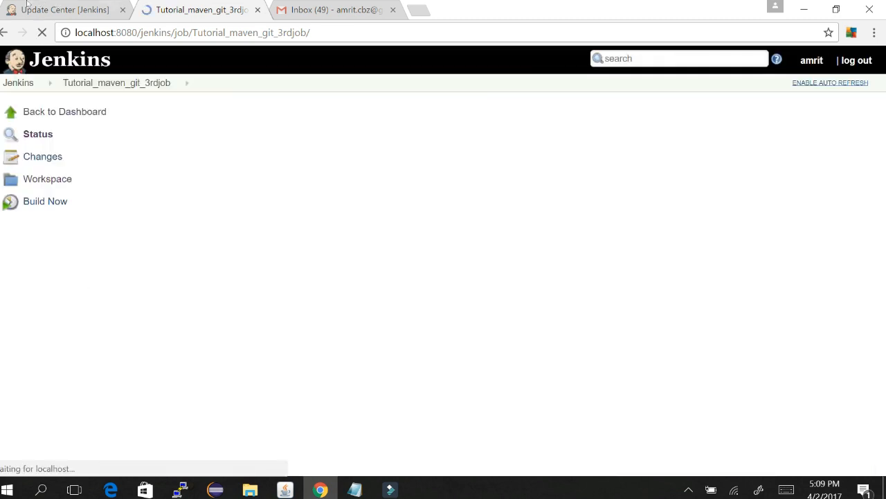
pyautogui.click(28, 5)
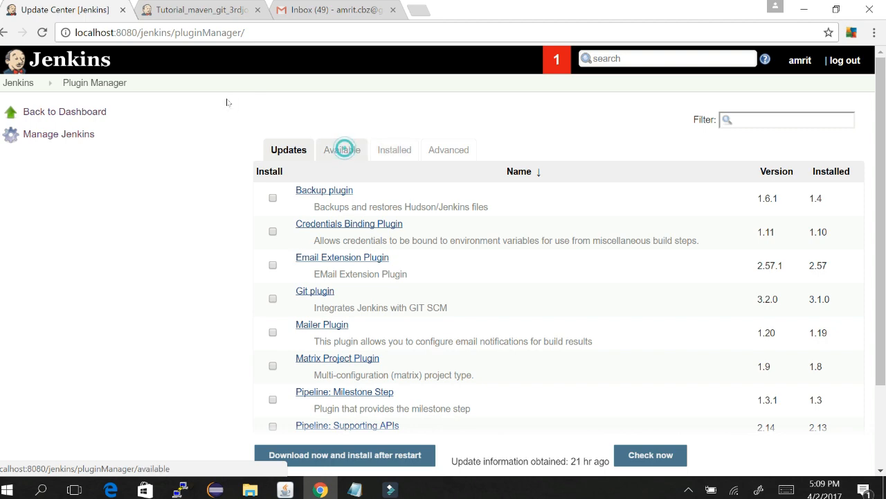
# Step: Check the prerequisite notes, then filter the Plugin Manager's plugin list for 'tikal'
pyautogui.click(129, 6)
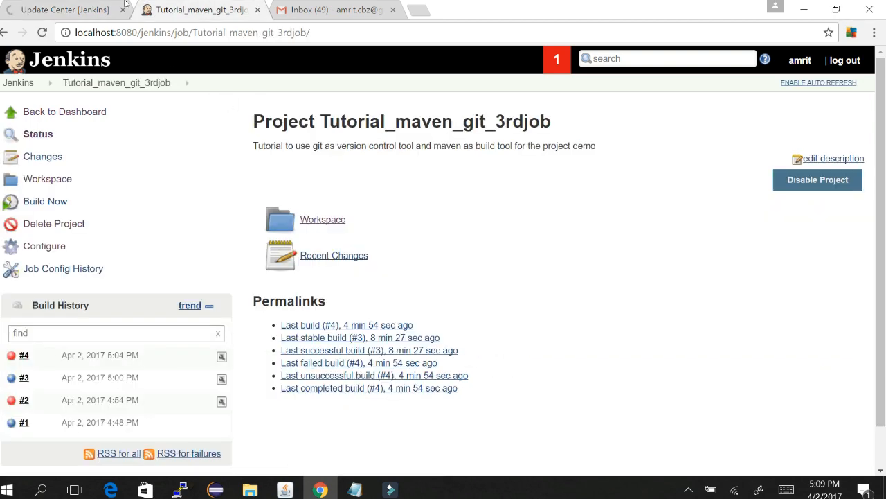
pyautogui.click(354, 490)
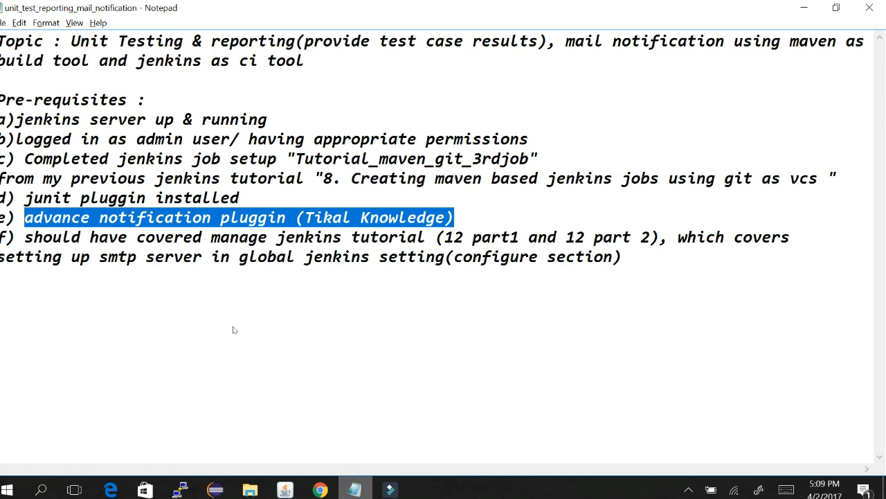
pyautogui.hotkey('alt', 'Tab')
pyautogui.click(46, 7)
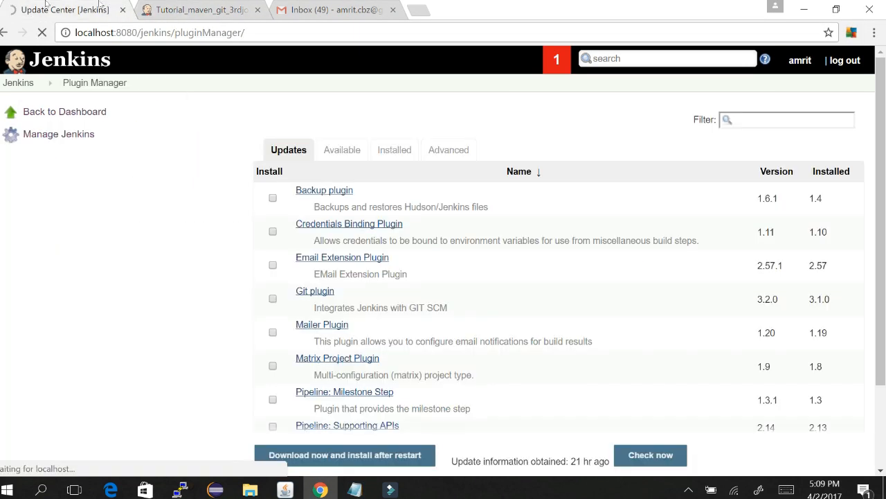
pyautogui.click(767, 122)
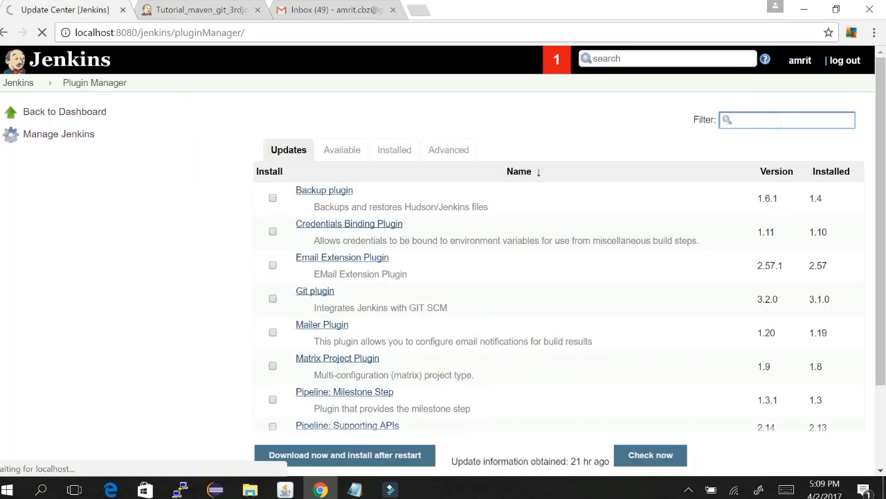
pyautogui.write('tikal')
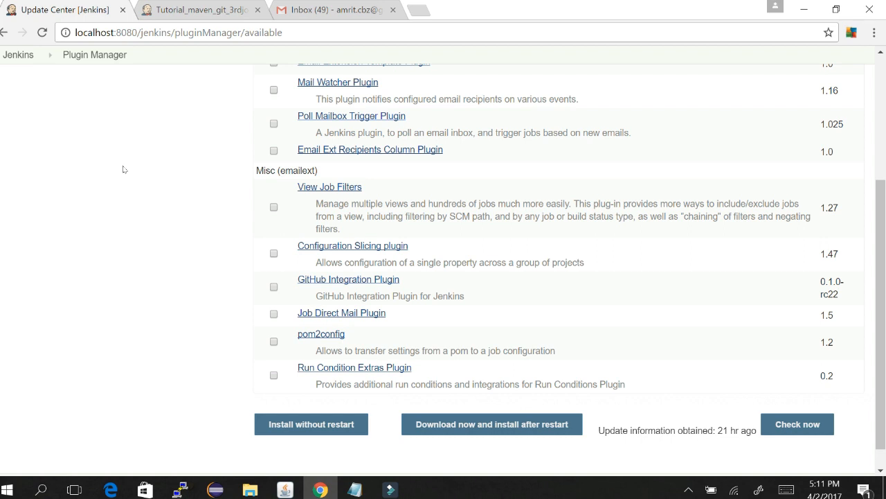
# Step: Select Email Extension Template Plugin and install it without restarting Jenkins
pyautogui.scroll(2, 123, 169)
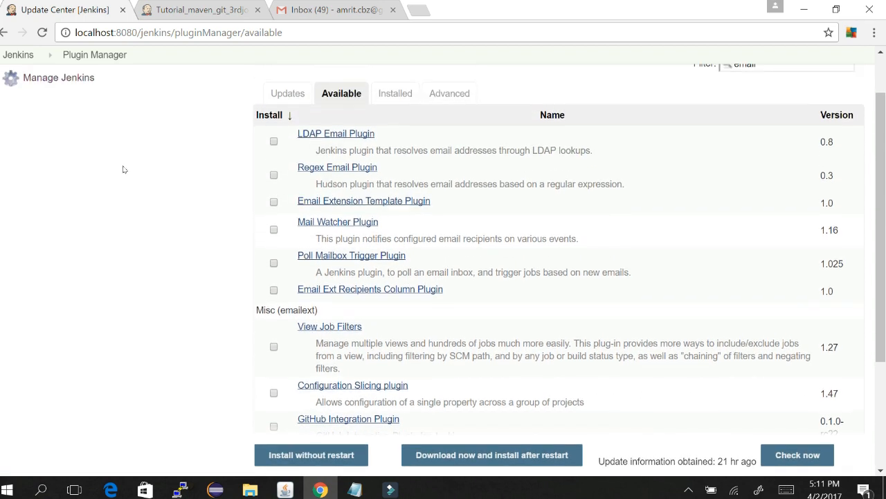
pyautogui.scroll(1, 124, 169)
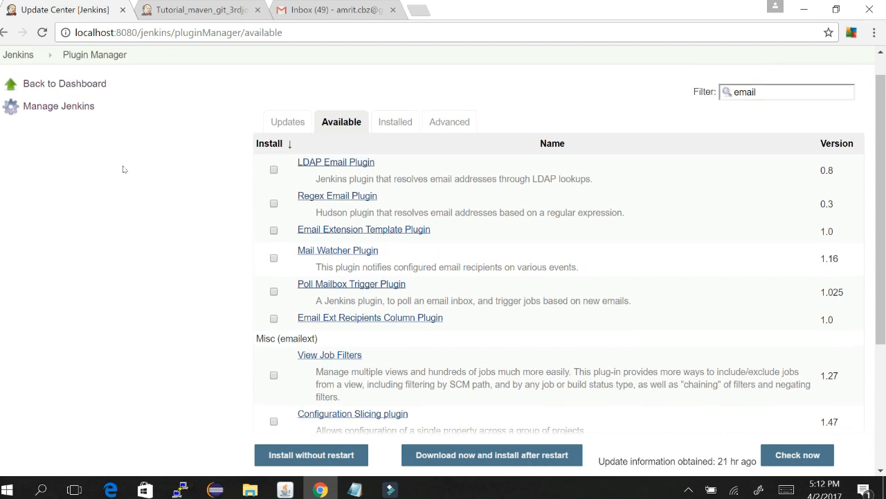
pyautogui.scroll(1, 124, 169)
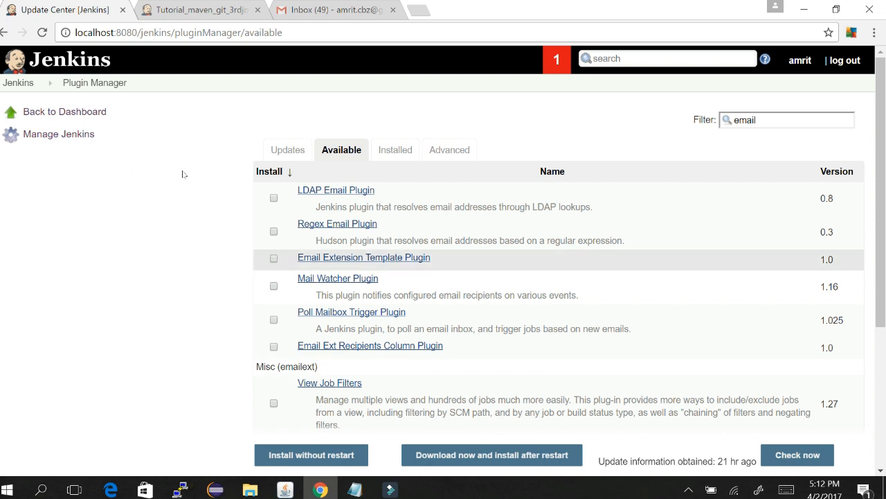
pyautogui.click(273, 258)
pyautogui.click(311, 455)
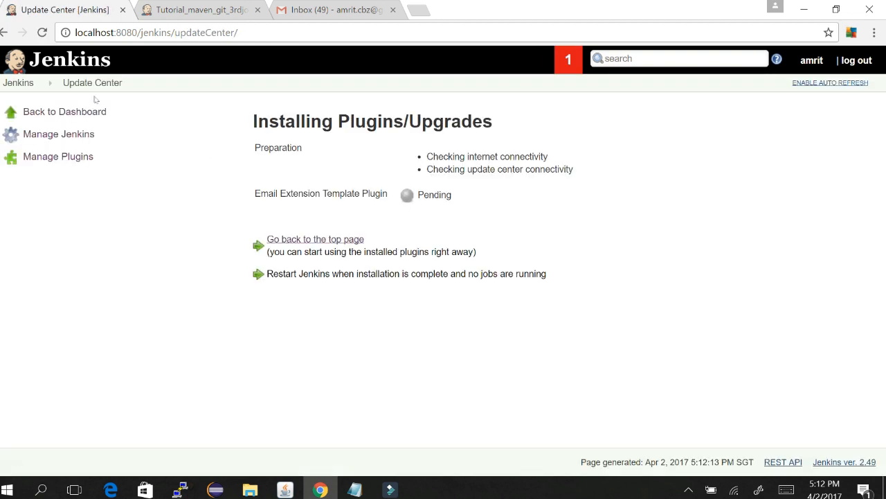
pyautogui.click(42, 32)
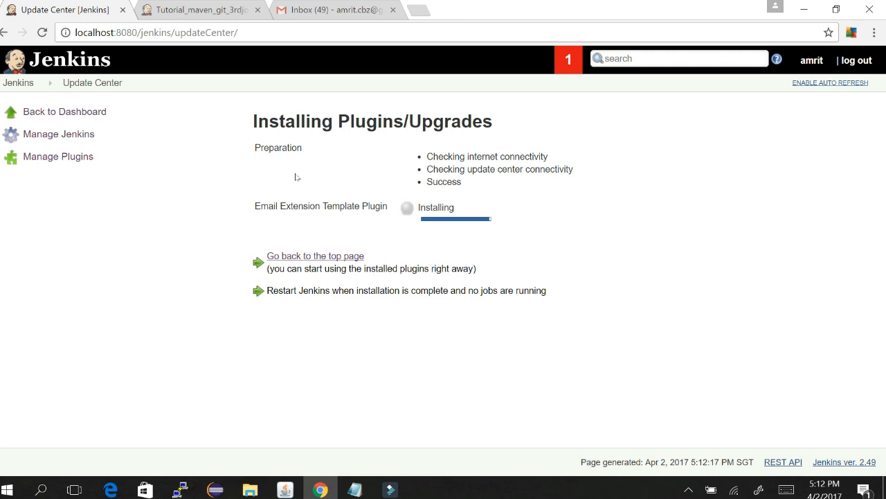
pyautogui.hotkey('alt', 'Tab')
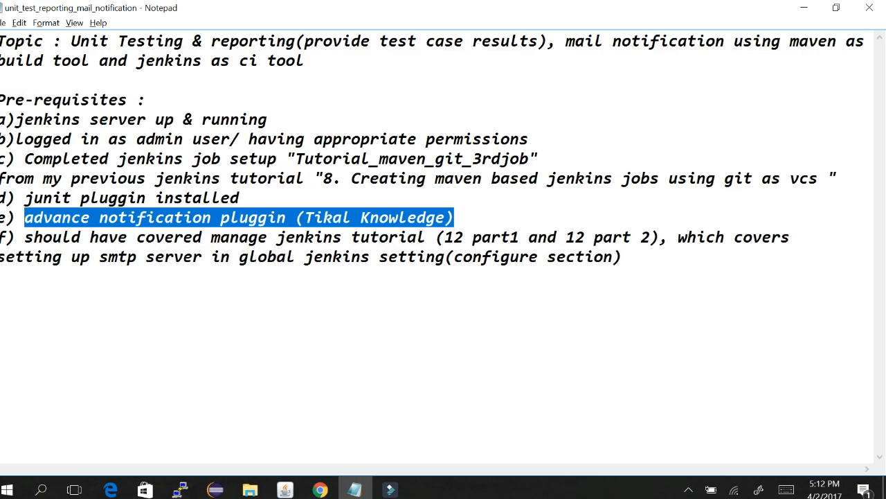
# Step: Replace 'Tikal Knowledge' in the Notepad notes with 'email extension template pluggin'
pyautogui.click(421, 225)
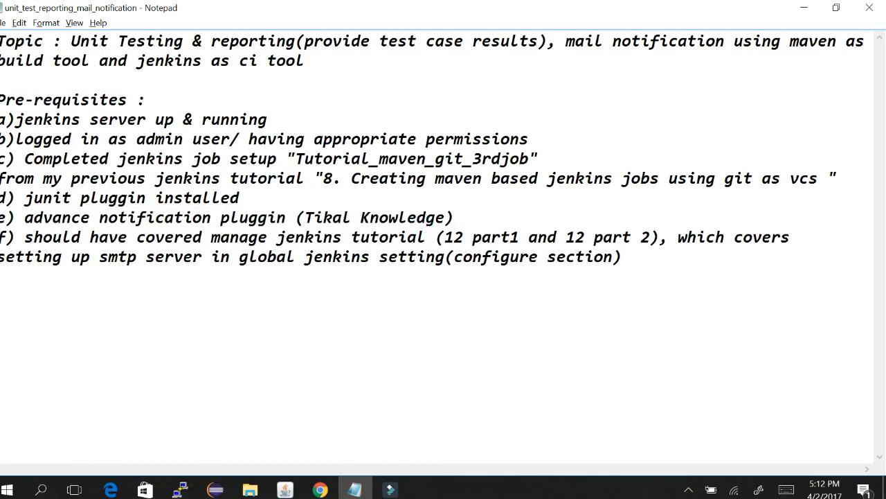
pyautogui.moveTo(446, 217); pyautogui.dragTo(305, 217)
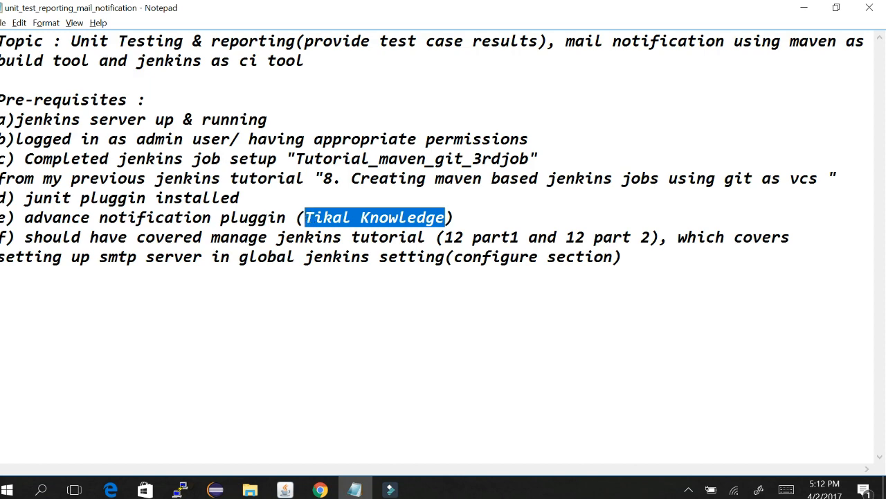
pyautogui.write('email')
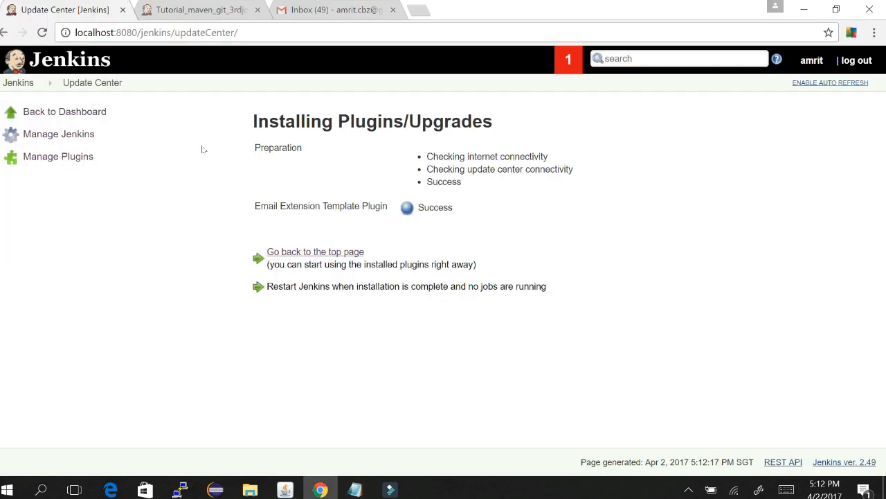
pyautogui.hotkey('alt', 'Tab')
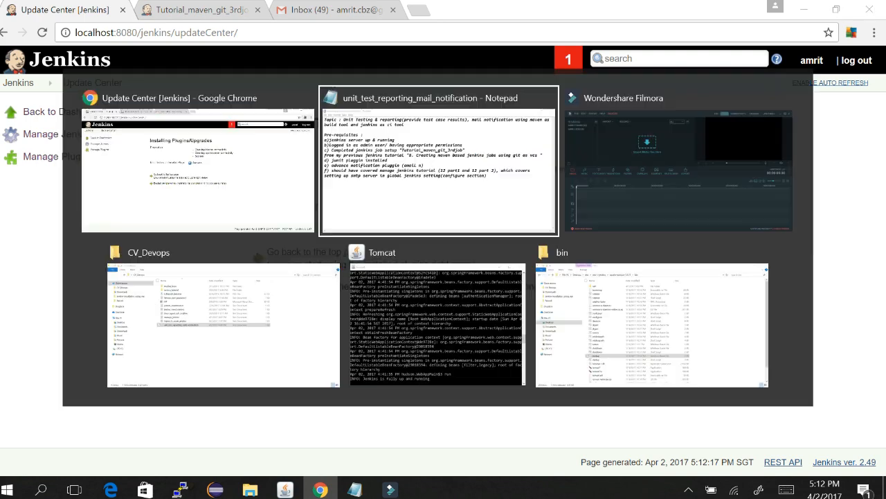
pyautogui.write('n')
pyautogui.press('BackSpace')
pyautogui.write('extensio')
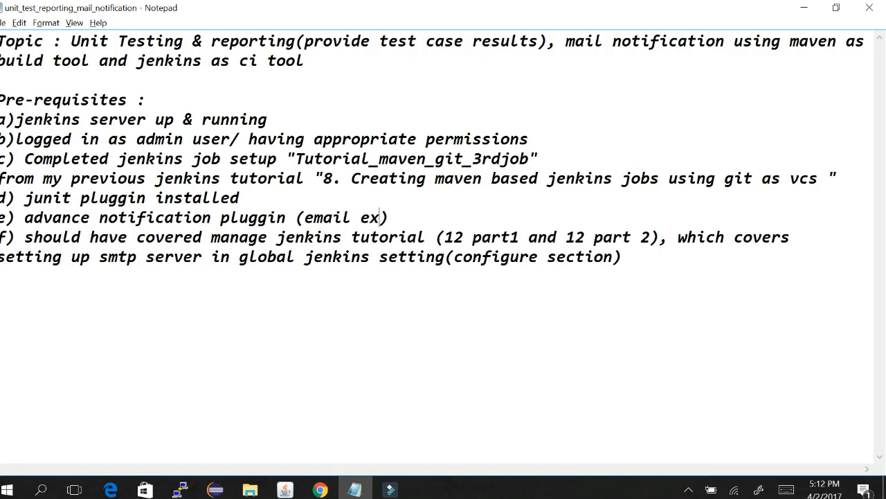
pyautogui.write('n')
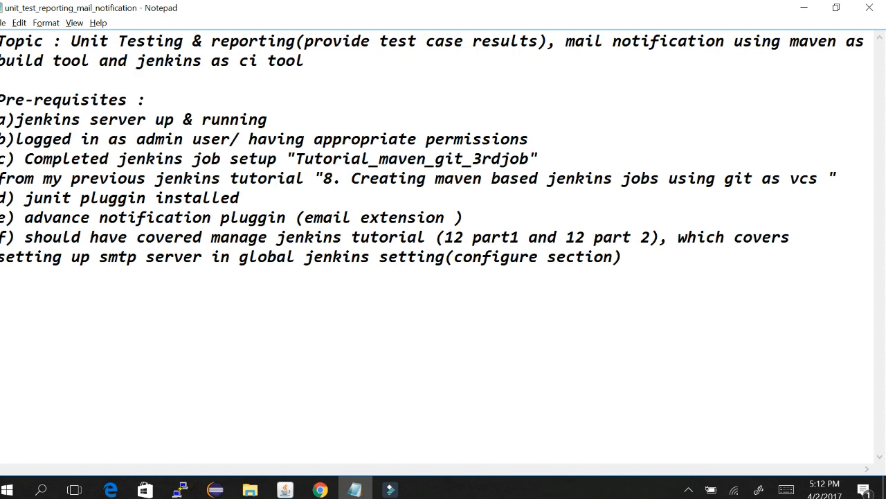
pyautogui.hotkey('alt', 'Tab')
pyautogui.hotkey('alt', 'Tab')
pyautogui.write('template p')
pyautogui.write('luggin')
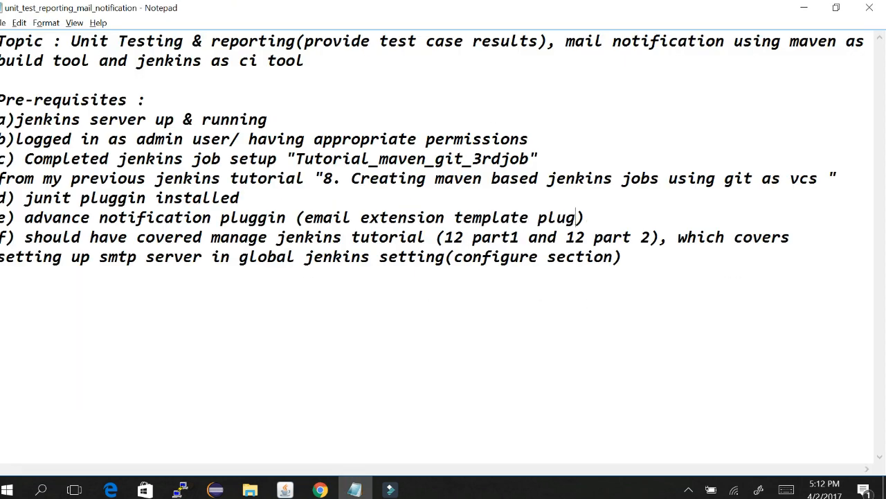
pyautogui.hotkey('alt', 'Tab')
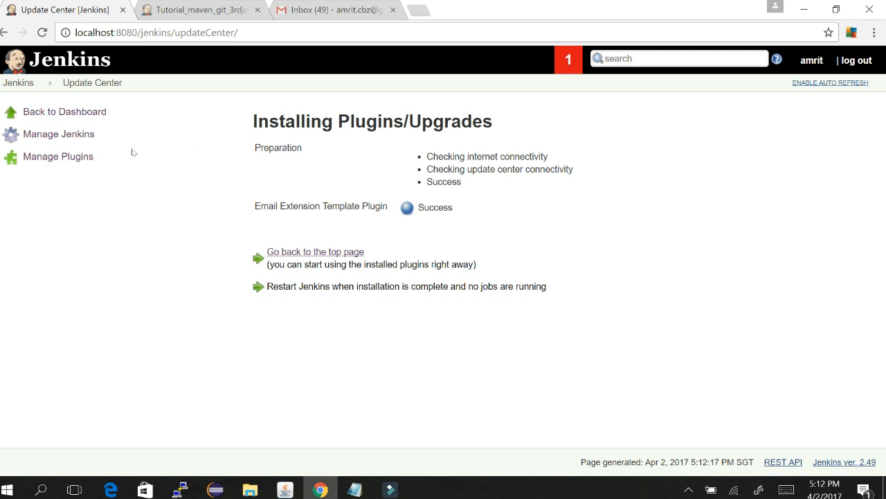
# Step: Go from the dashboard into Tutorial_maven_git_3rdjob, review failed build #4, and return to the project
pyautogui.click(199, 170)
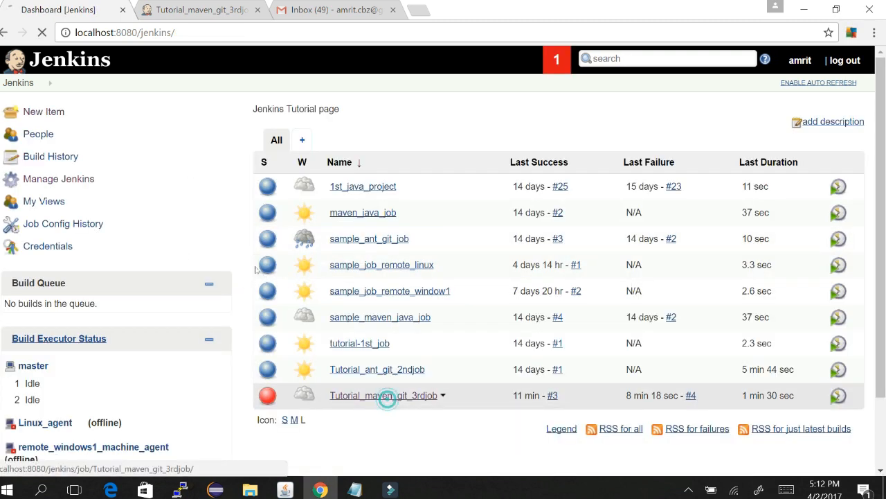
pyautogui.click(386, 396)
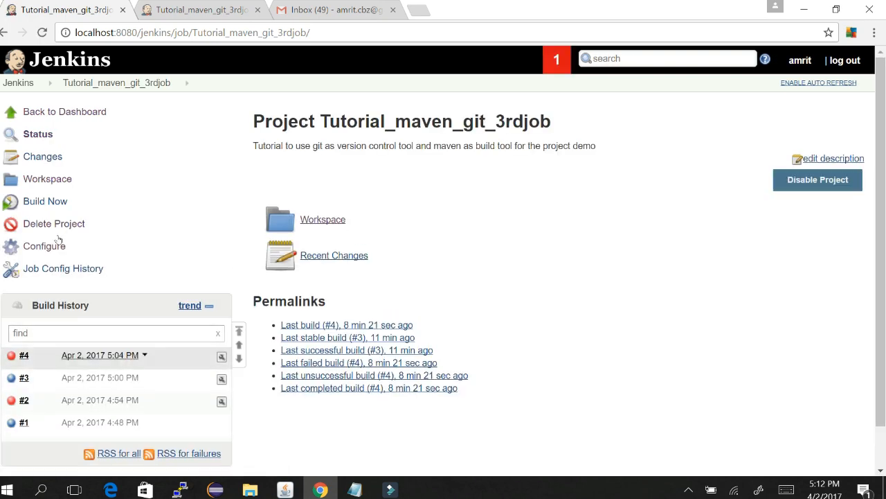
pyautogui.click(90, 355)
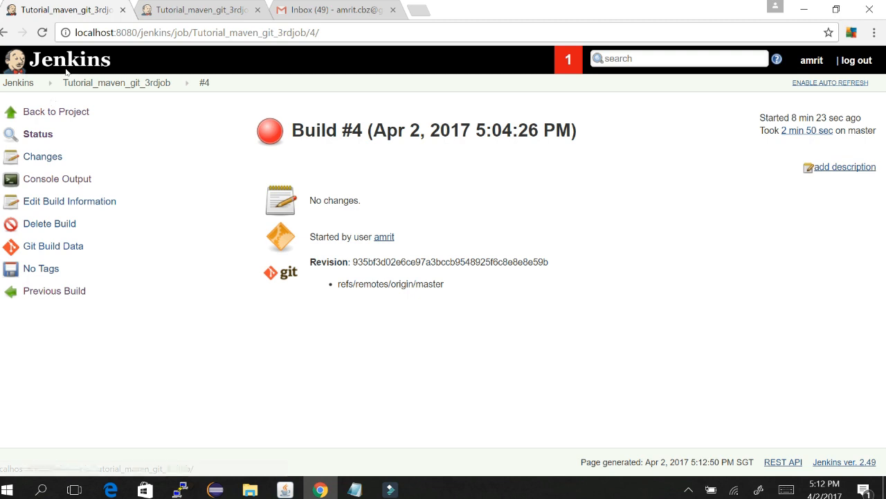
pyautogui.click(104, 84)
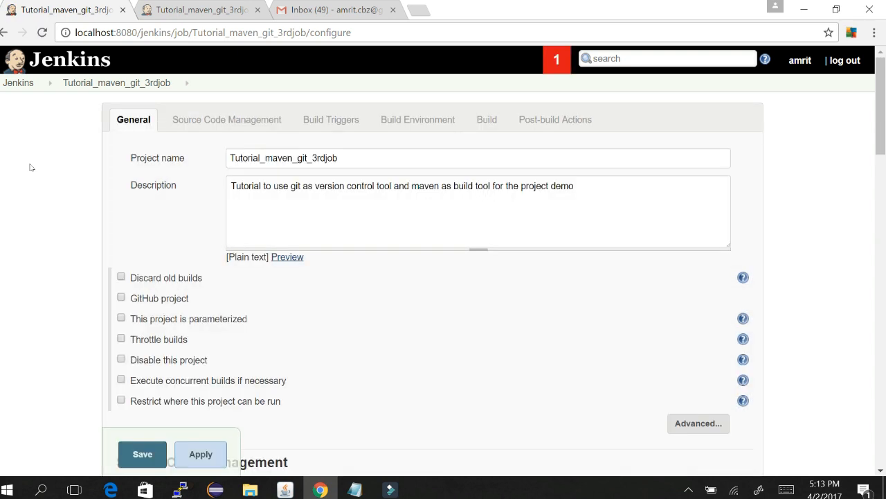
# Step: Scroll to Post-build Actions and expand the Add post-build action dropdown
pyautogui.scroll(-20, 30, 167)
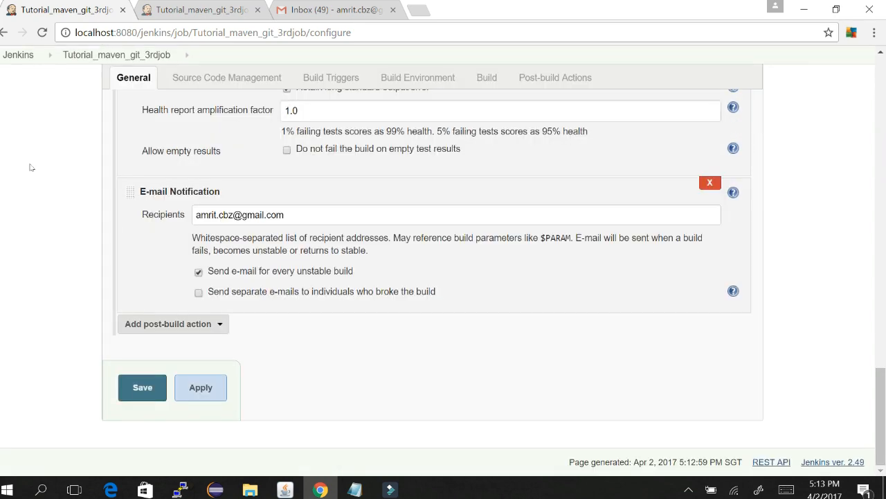
pyautogui.scroll(1, 587, 236)
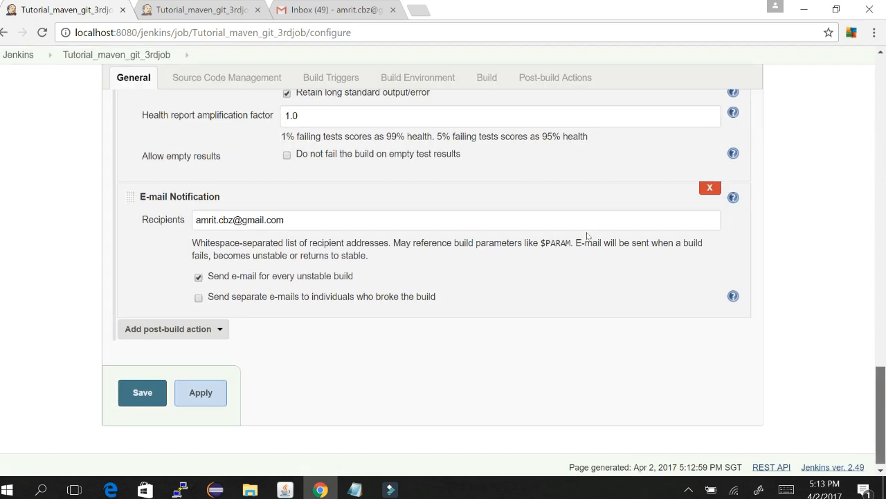
pyautogui.scroll(3, 587, 236)
pyautogui.scroll(-3, 587, 234)
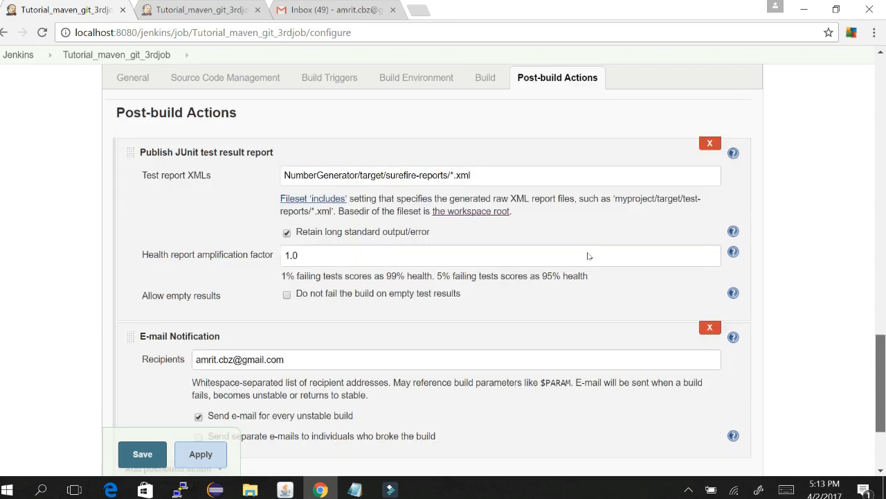
pyautogui.click(173, 377)
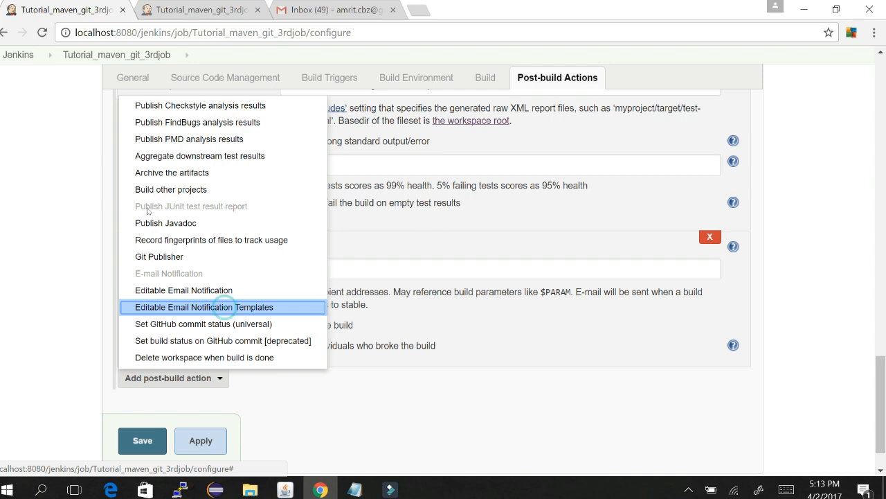
# Step: Add an Editable Email Notification action and remove the plain E-mail Notification action
pyautogui.click(183, 290)
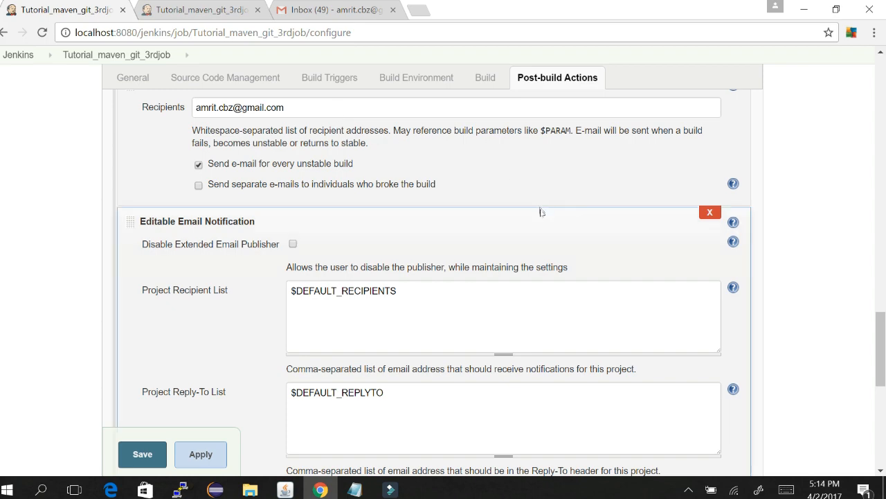
pyautogui.scroll(1, 582, 218)
pyautogui.scroll(3, 582, 218)
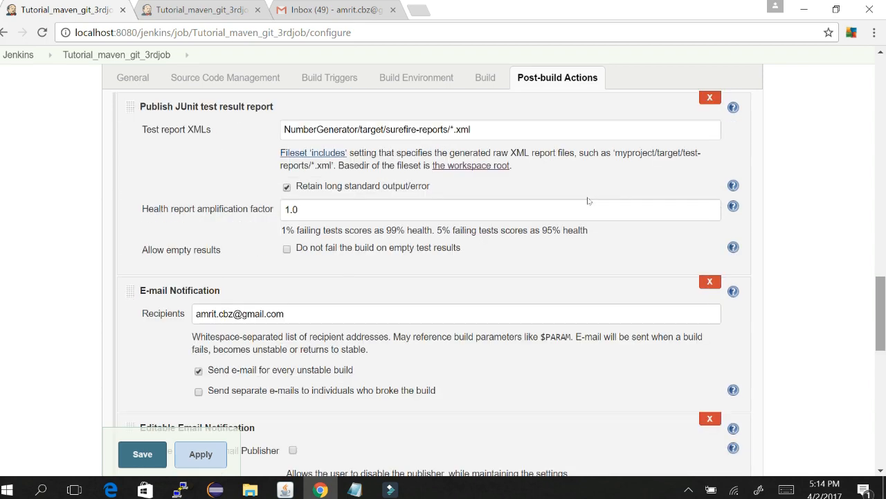
pyautogui.click(711, 282)
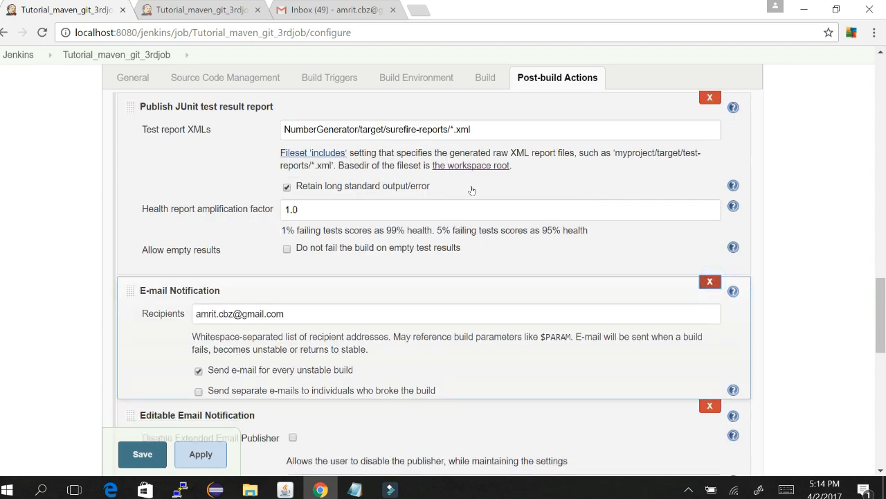
pyautogui.scroll(-3, 586, 211)
pyautogui.scroll(1, 587, 242)
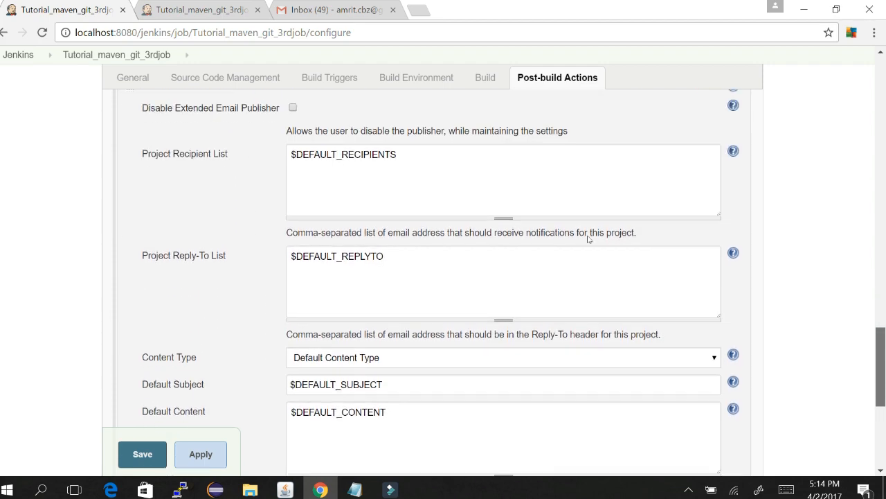
pyautogui.scroll(-1, 588, 238)
pyautogui.scroll(1, 588, 239)
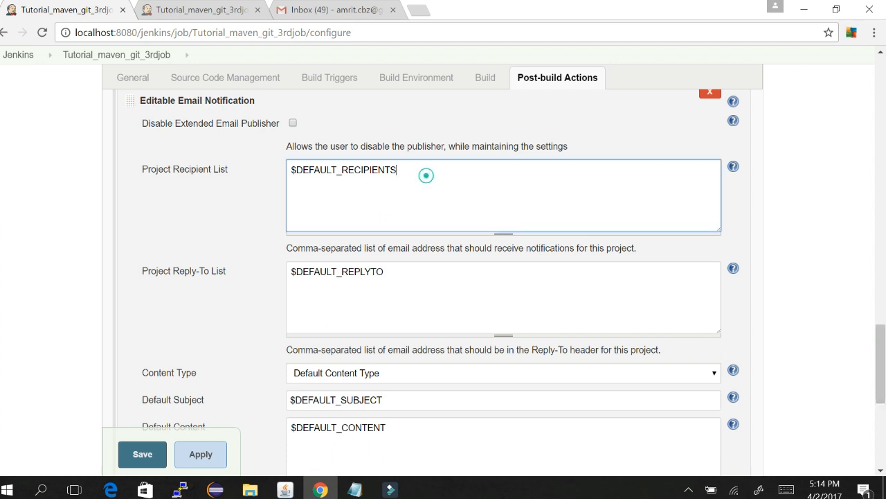
# Step: Replace $DEFAULT_RECIPIENTS in the recipient list with the owner's e-mail address
pyautogui.moveTo(426, 174); pyautogui.dragTo(289, 170)
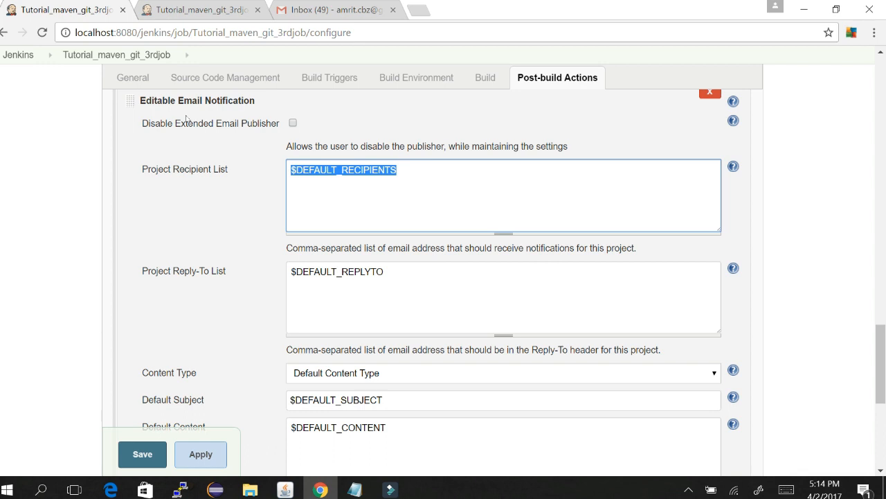
pyautogui.press('BackSpace')
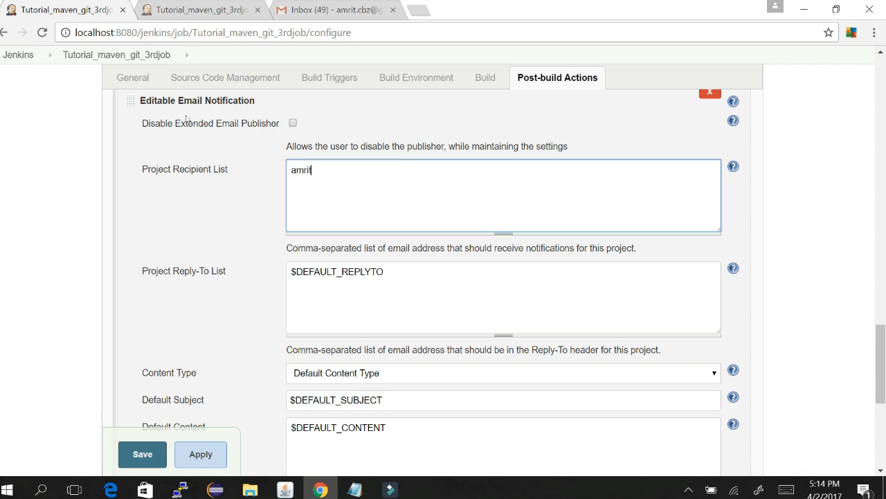
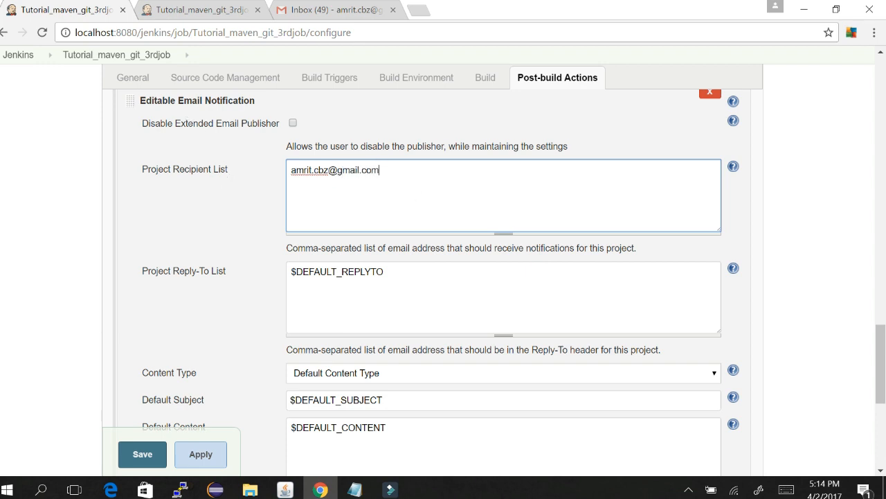
pyautogui.doubleClick(363, 271)
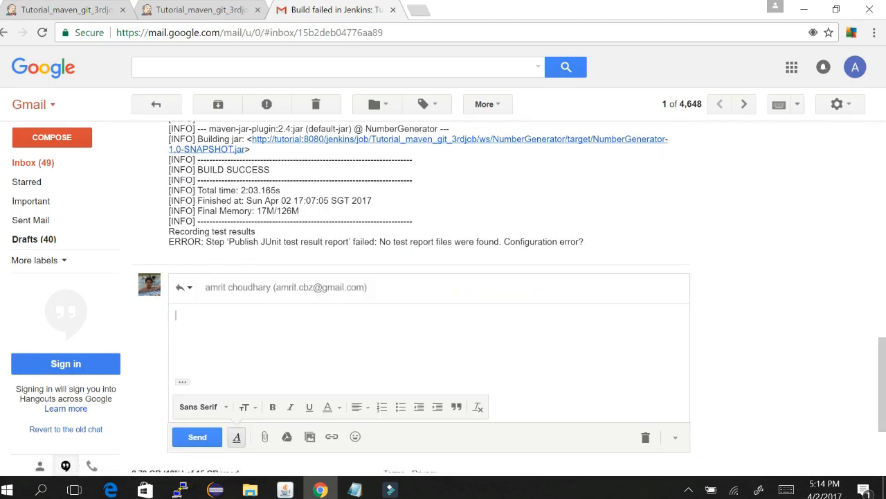
# Step: Set the Editable Email Notification content type to HTML (text/html)
pyautogui.click(202, 9)
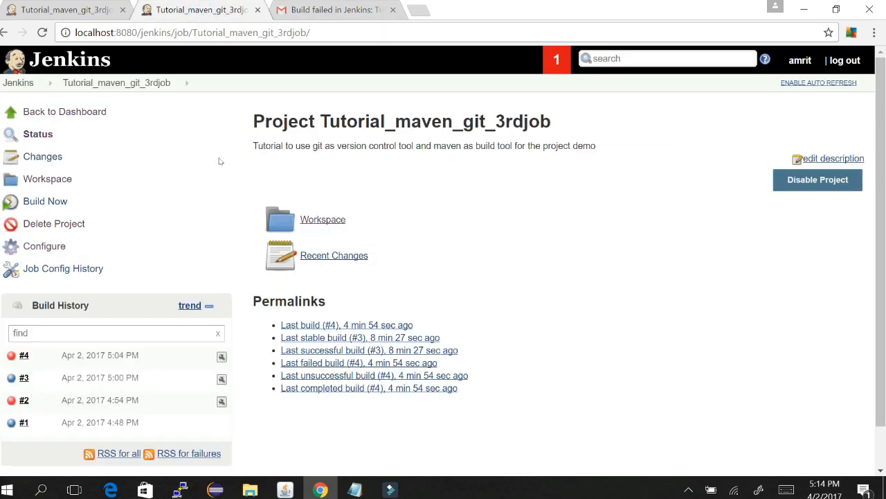
pyautogui.click(81, 6)
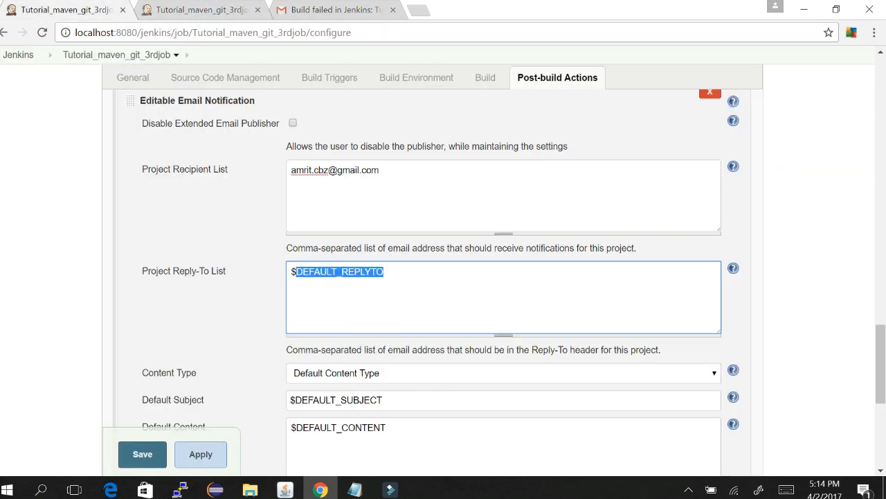
pyautogui.scroll(-2, 585, 246)
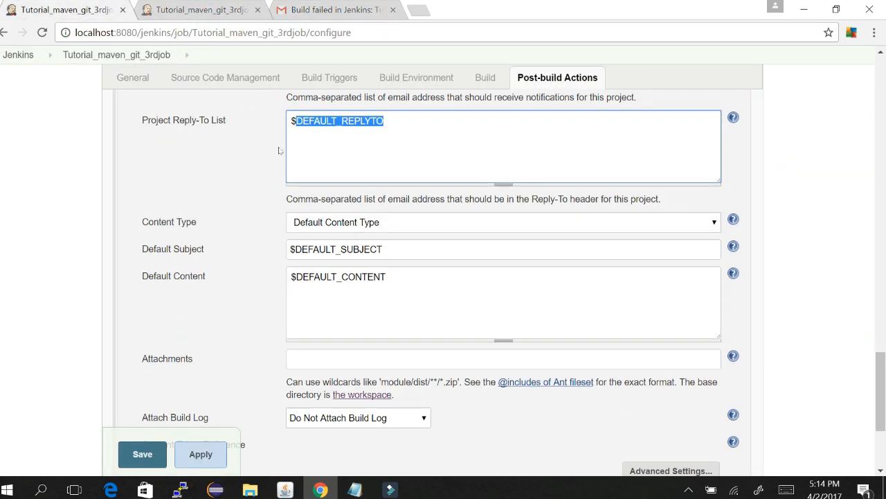
pyautogui.click(409, 222)
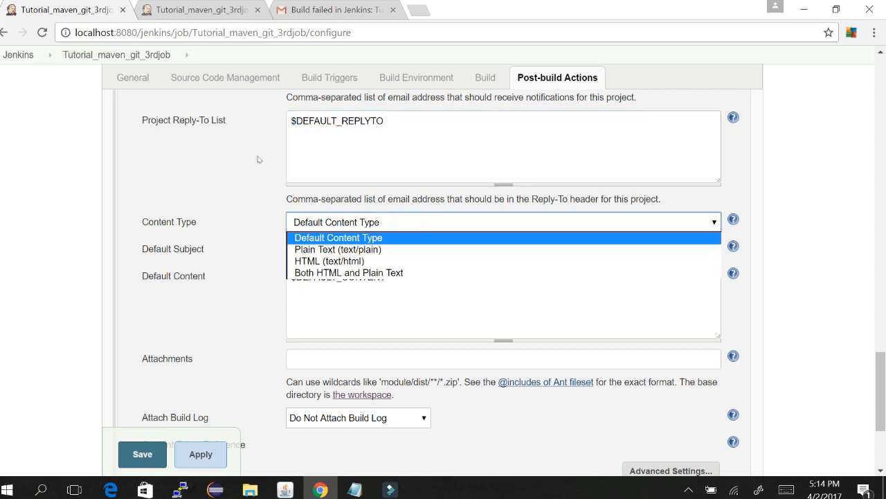
pyautogui.press('Down')
pyautogui.press('Down')
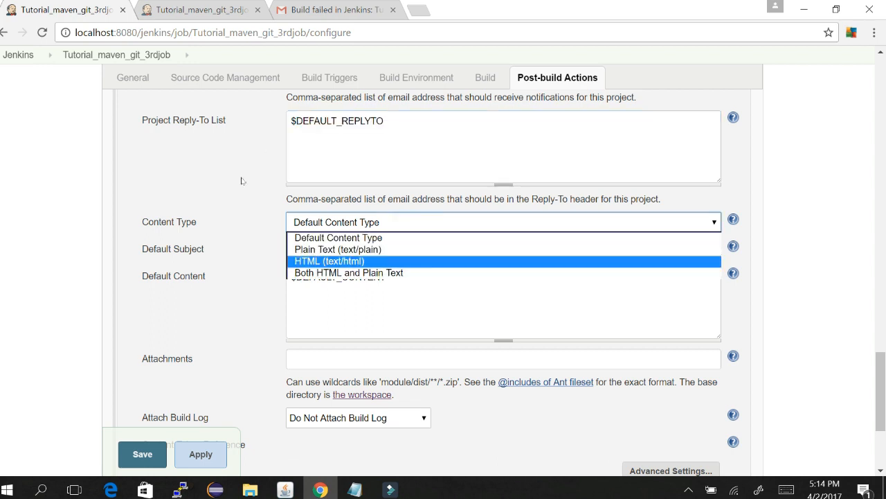
pyautogui.press('Up')
pyautogui.press('Down')
pyautogui.click(380, 260)
# Step: Expand the help text explaining the Default Subject field
pyautogui.moveTo(409, 253); pyautogui.dragTo(290, 249)
pyautogui.scroll(3, 587, 239)
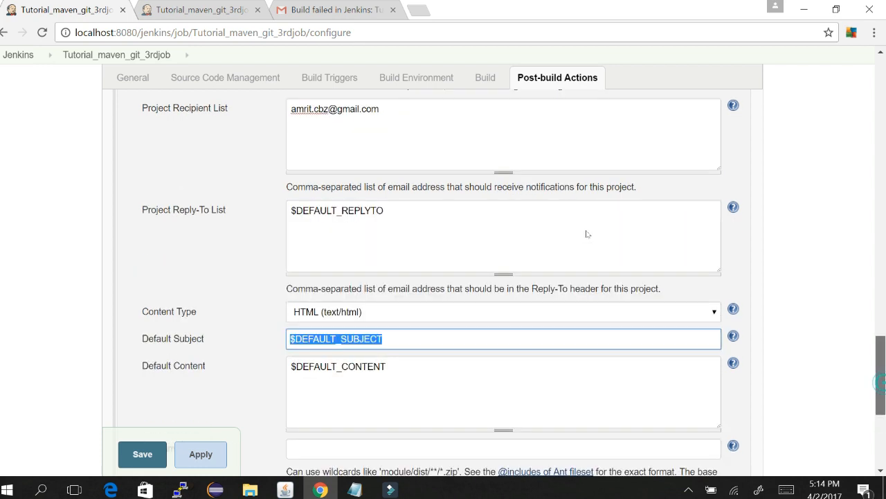
pyautogui.scroll(-1, 587, 236)
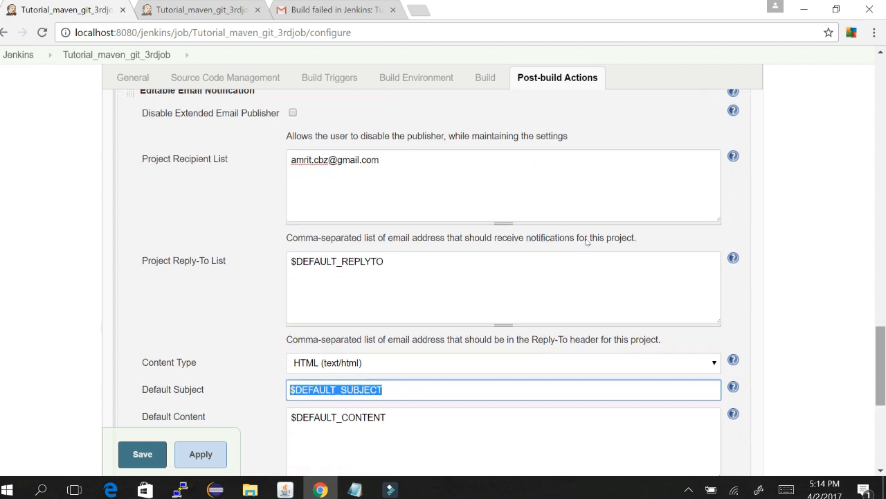
pyautogui.press('Tab')
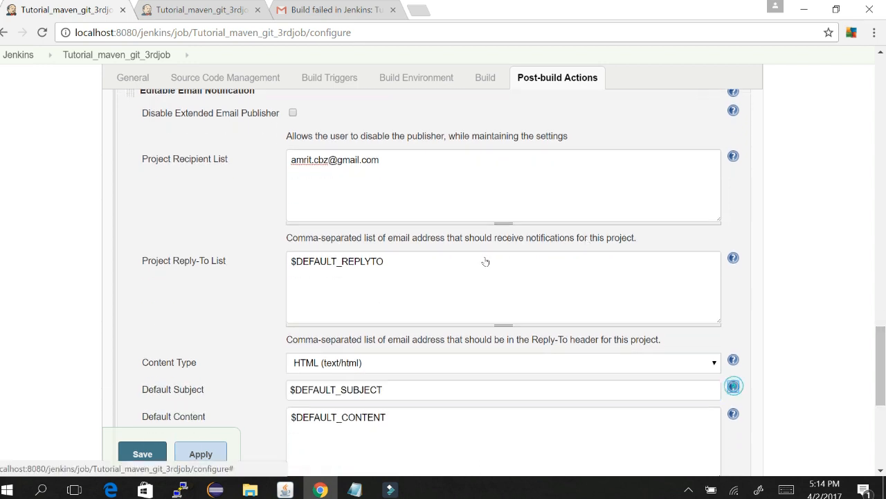
pyautogui.press('Return')
pyautogui.scroll(-1, 586, 245)
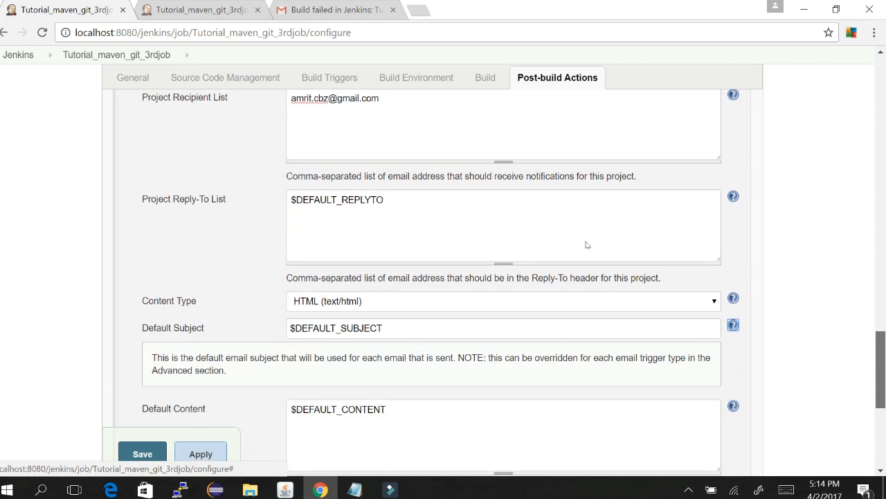
pyautogui.hotkey('shift', 'Tab')
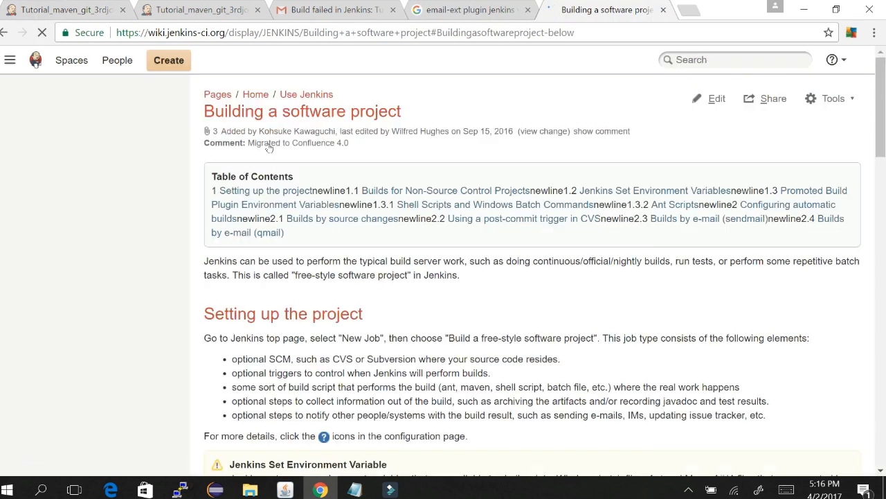
# Step: Copy the BUILD_URL variable name from the wiki's environment-variable table
pyautogui.scroll(-9, 272, 147)
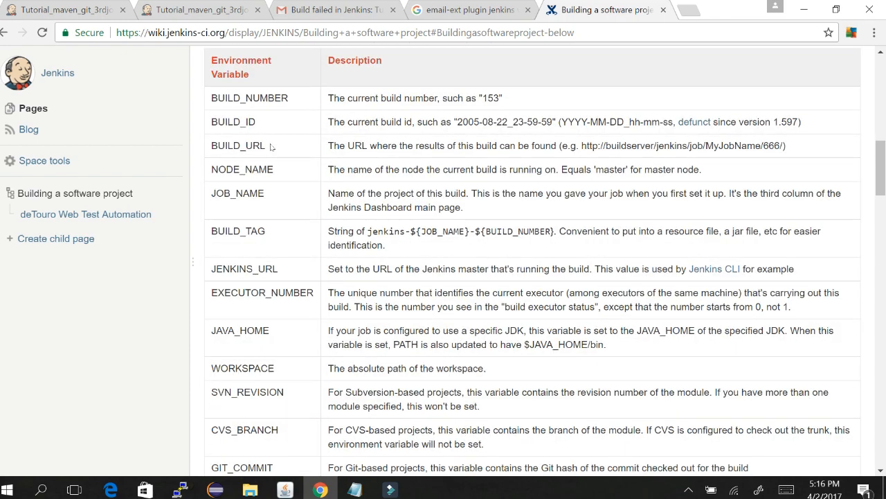
pyautogui.doubleClick(239, 146)
pyautogui.hotkey('ctrl', 'c')
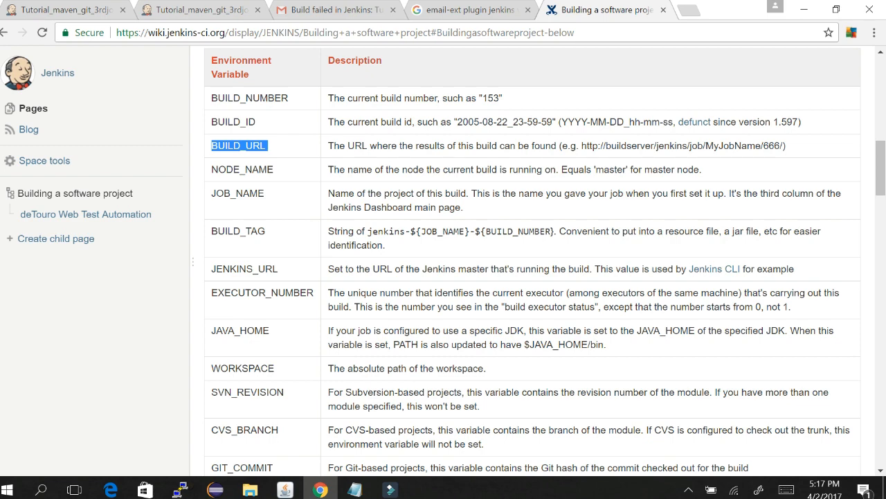
pyautogui.click(191, 10)
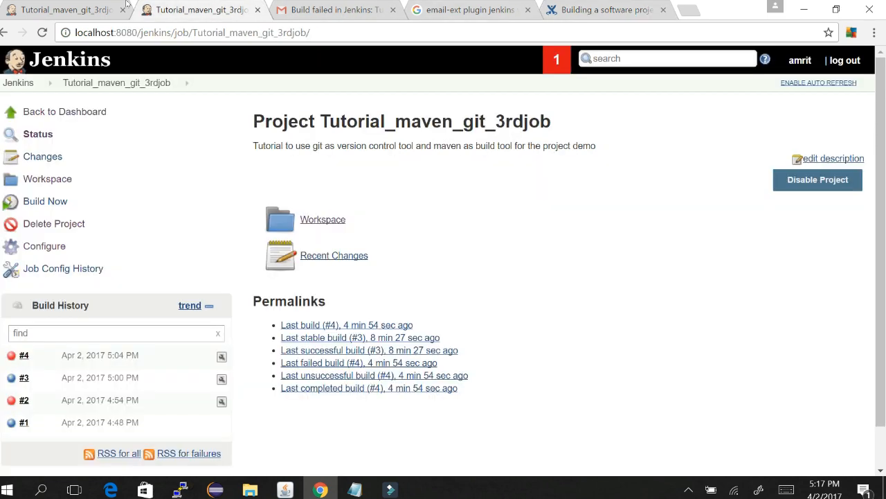
pyautogui.click(69, 5)
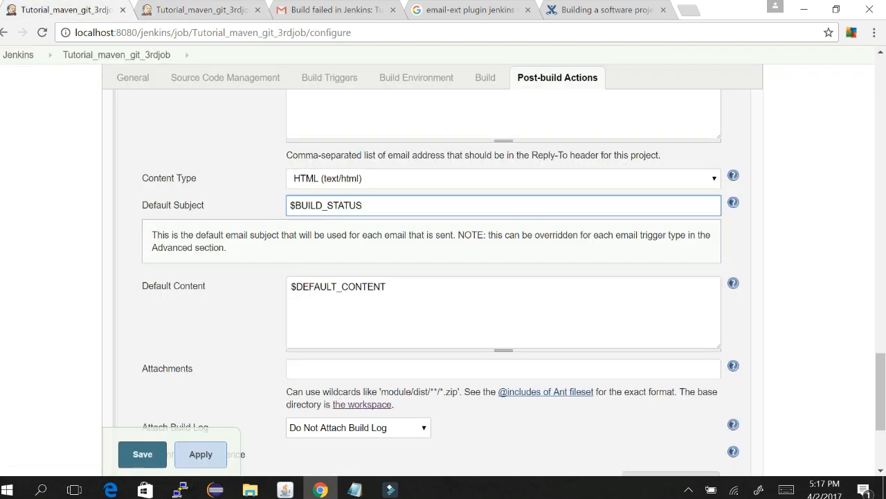
# Step: Clear the Default Content field and start typing the message 'Please'
pyautogui.click(418, 279)
pyautogui.hotkey('ctrl', 'a')
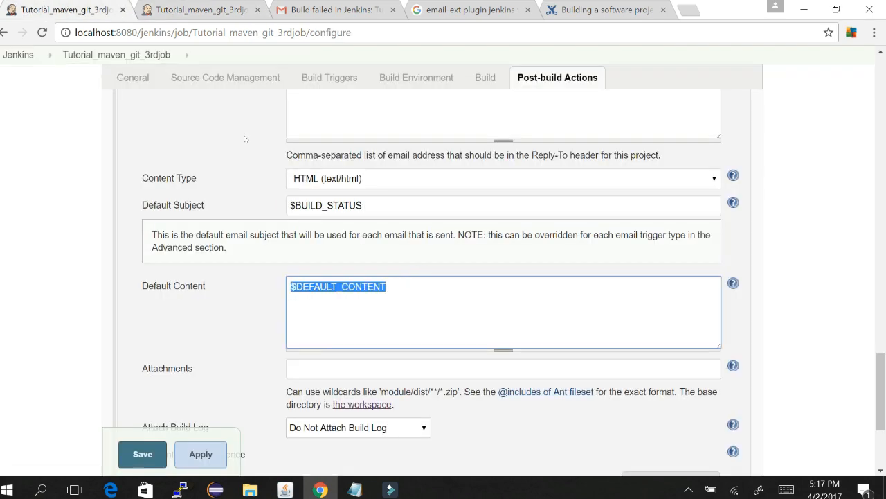
pyautogui.click(641, 13)
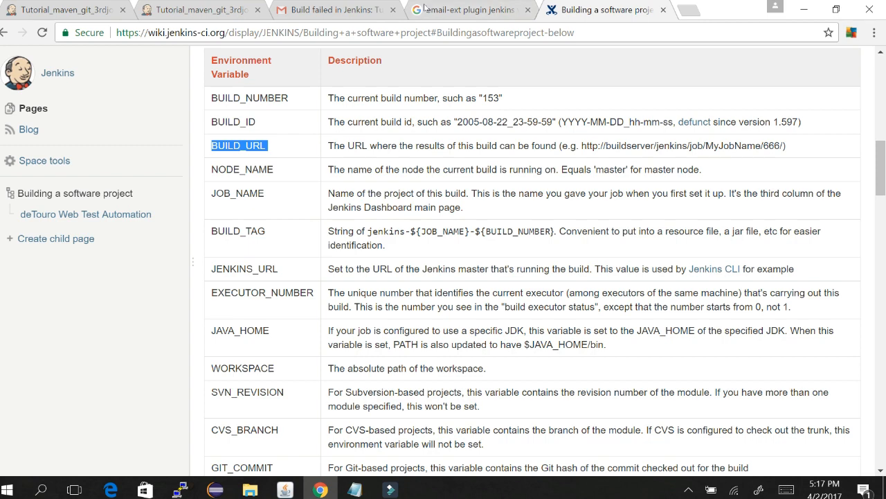
pyautogui.click(43, 5)
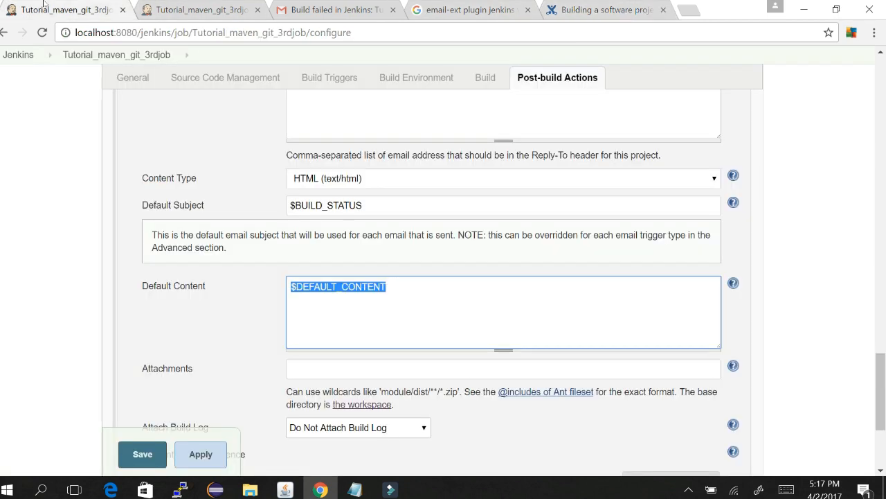
pyautogui.write('Please fon')
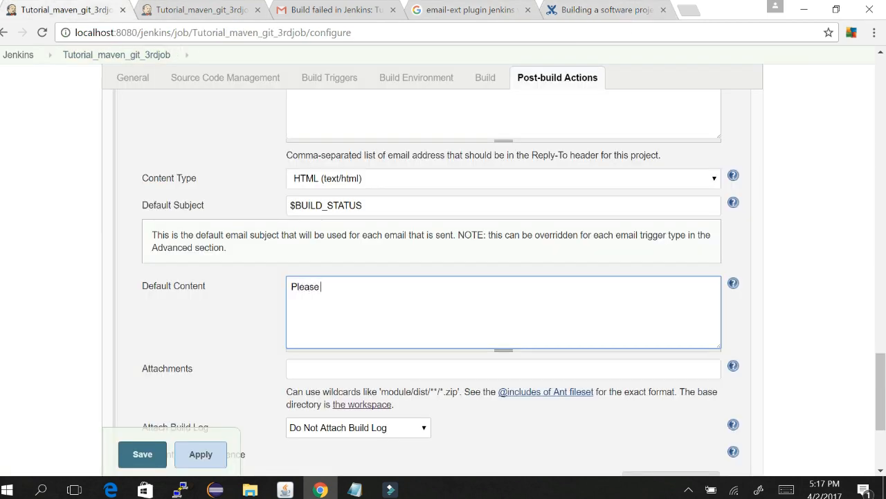
# Step: Fix the typo, finish 'Please find build url below for checking logs', then paste $BUILD_URL
pyautogui.press('BackSpace')
pyautogui.press('BackSpace')
pyautogui.press('BackSpace')
pyautogui.write('ind build url below for c')
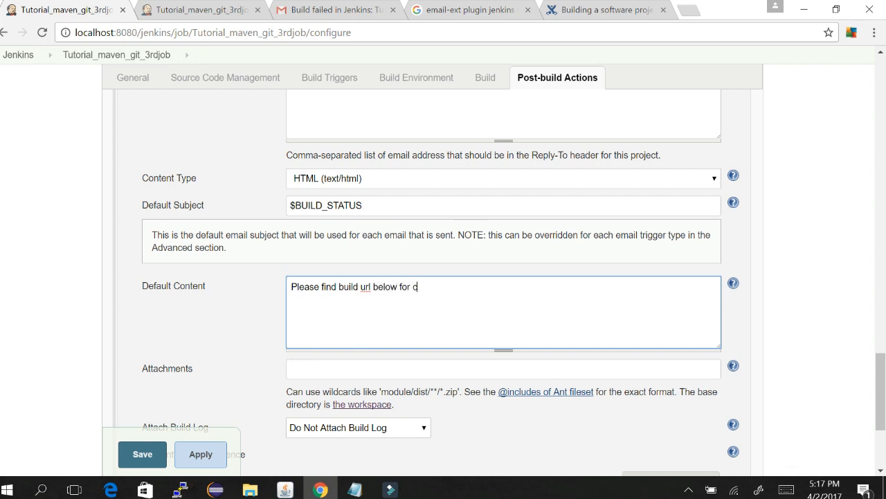
pyautogui.write('hecking logs')
pyautogui.hotkey('ctrl', 'v')
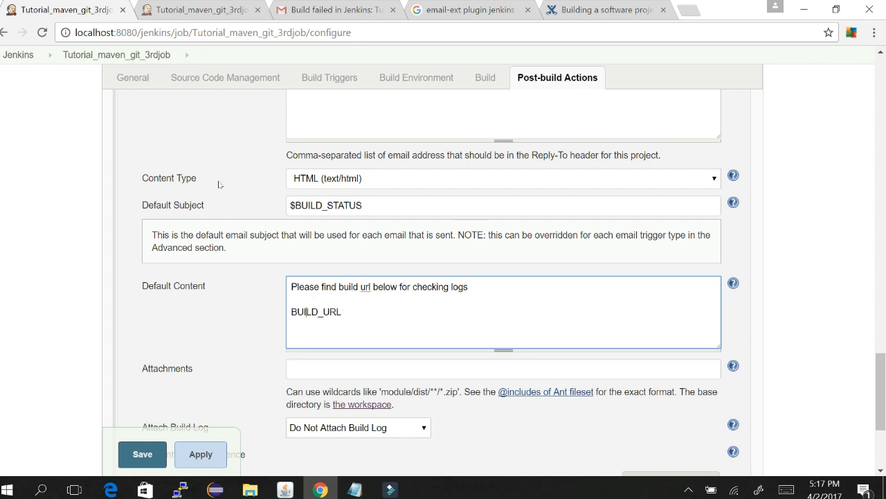
pyautogui.write('$')
pyautogui.scroll(-1, 358, 346)
pyautogui.click(358, 344)
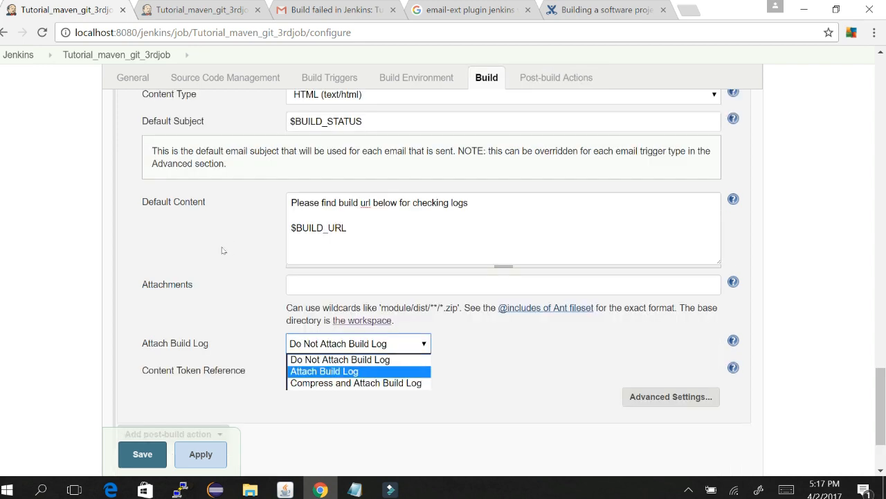
# Step: Set Attach Build Log to Compress and Attach Build Log
pyautogui.click(330, 379)
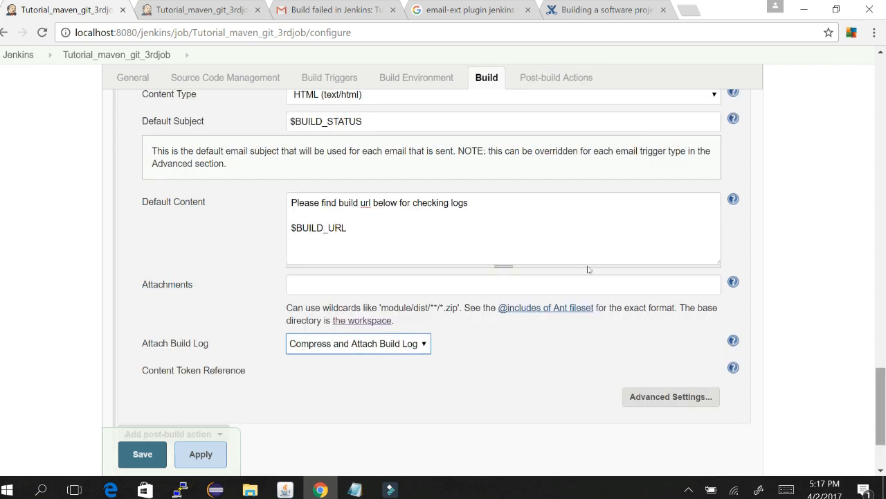
pyautogui.scroll(-2, 588, 274)
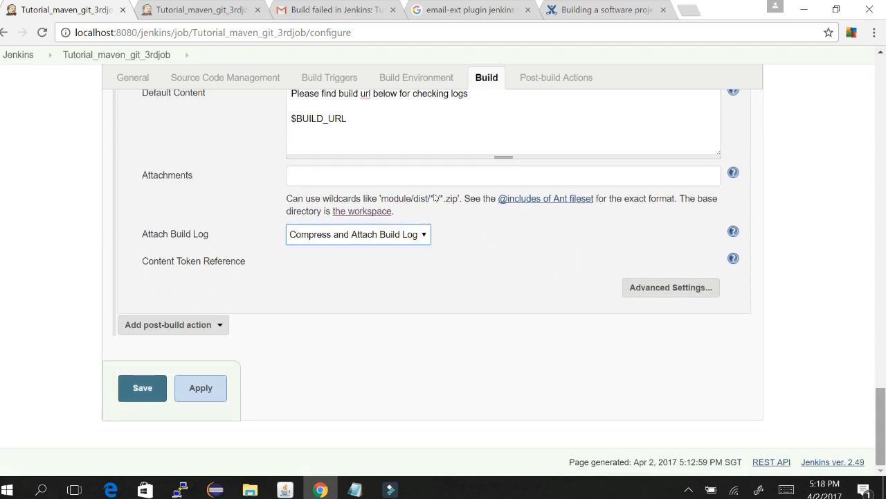
pyautogui.click(655, 291)
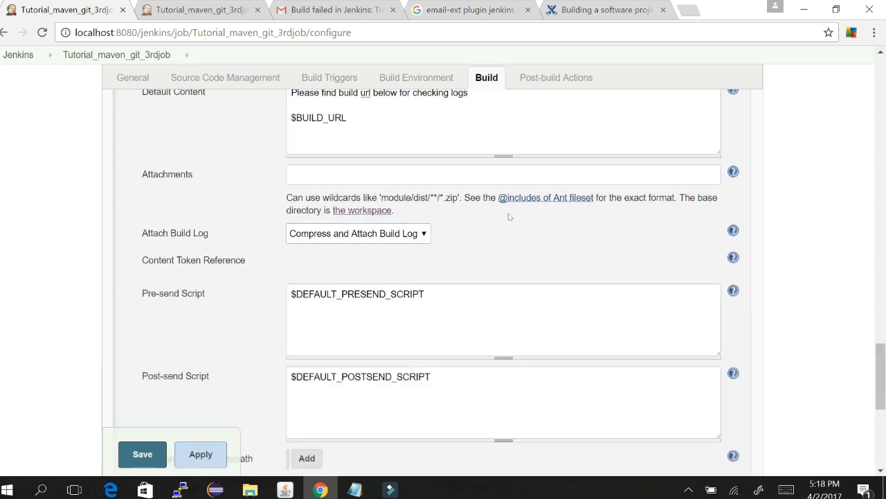
# Step: Make Failure - Any send to Recipient List instead of Developers, and add an Always trigger
pyautogui.scroll(-4, 585, 261)
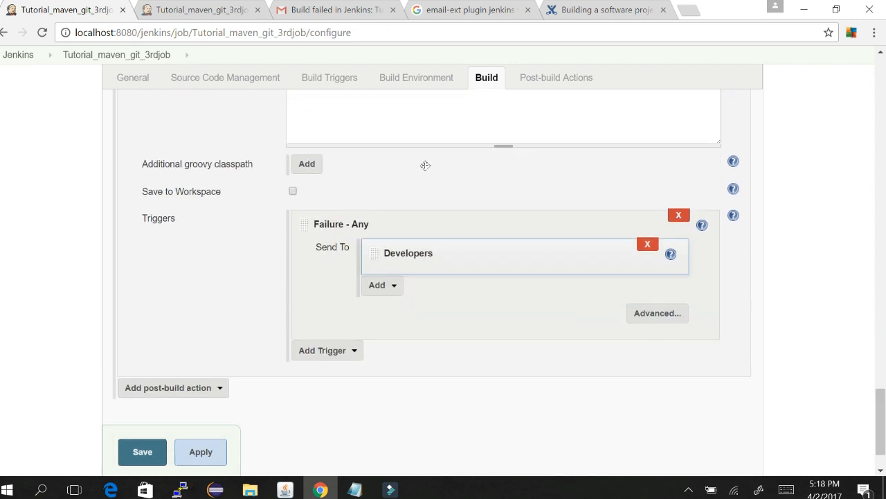
pyautogui.click(647, 244)
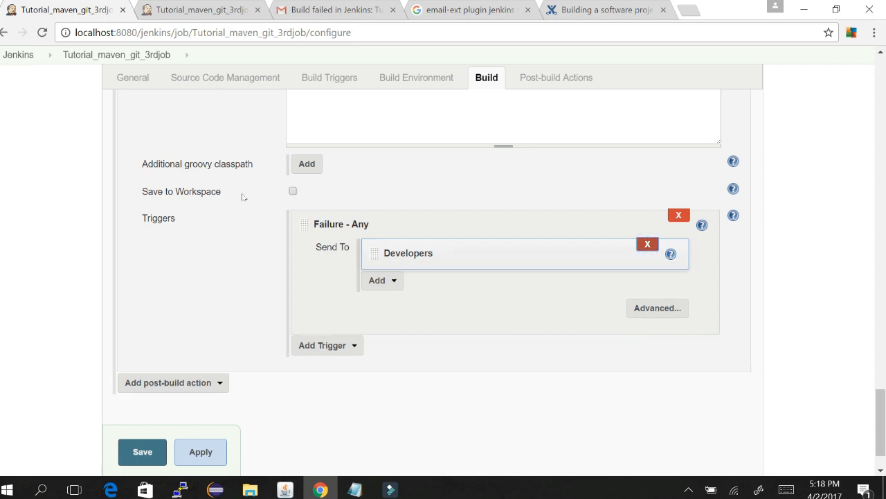
pyautogui.click(397, 247)
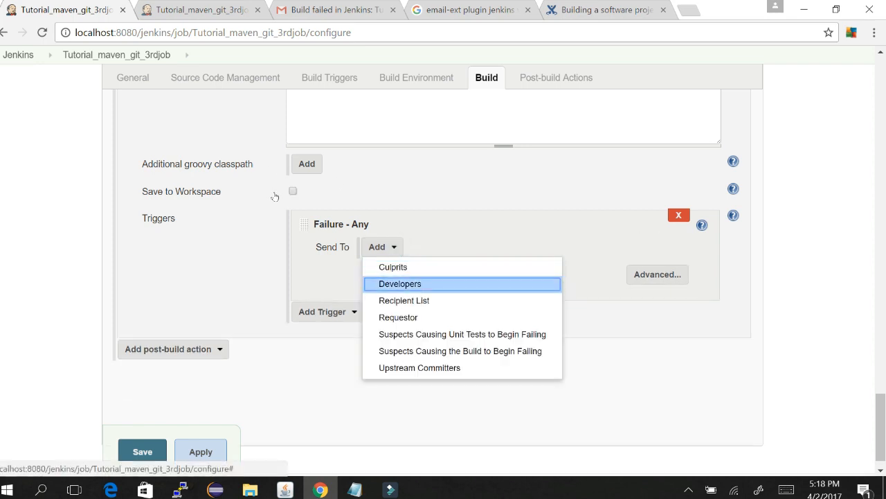
pyautogui.press('Down')
pyautogui.press('Up')
pyautogui.press('Up')
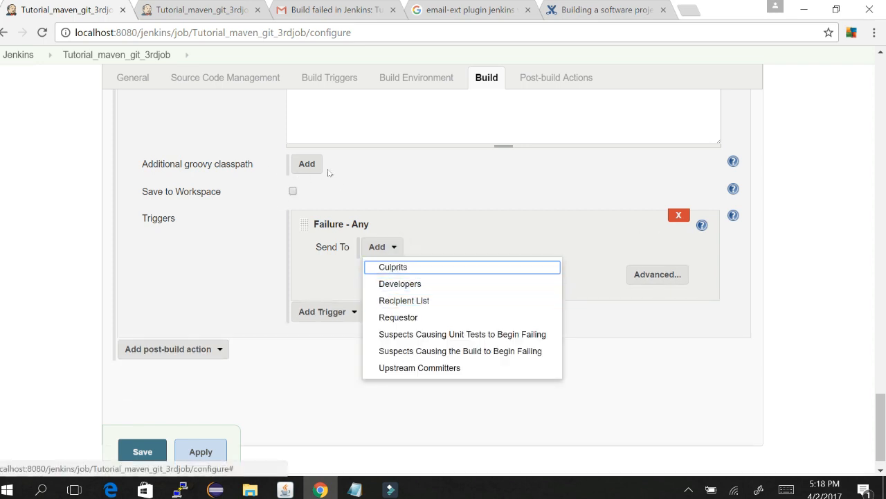
pyautogui.press('Down')
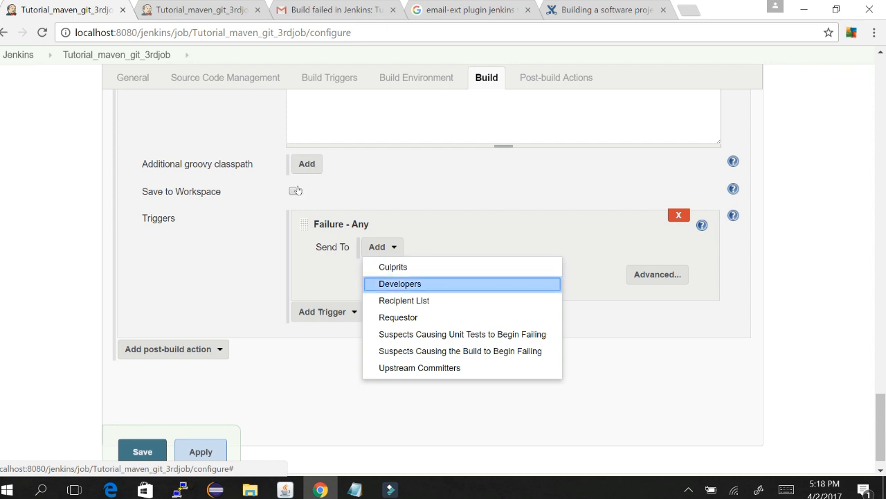
pyautogui.press('Down')
pyautogui.press('Down')
pyautogui.press('Down')
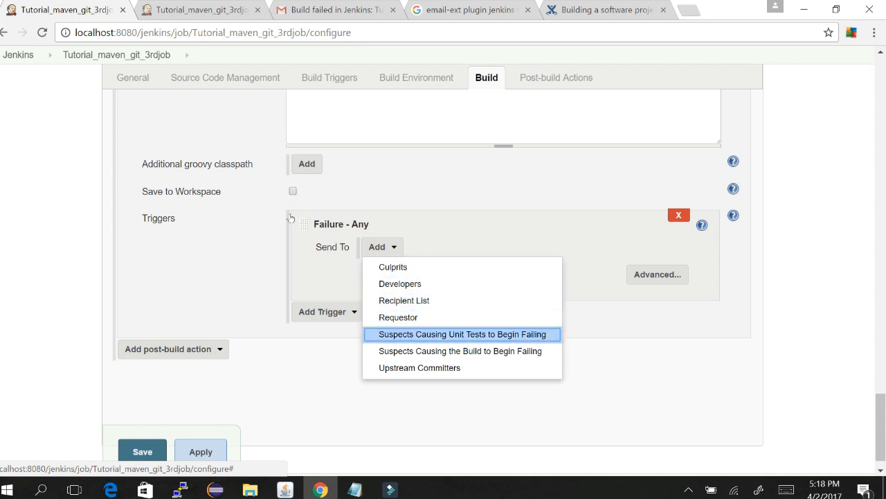
pyautogui.press('Up')
pyautogui.press('Up')
pyautogui.press('Return')
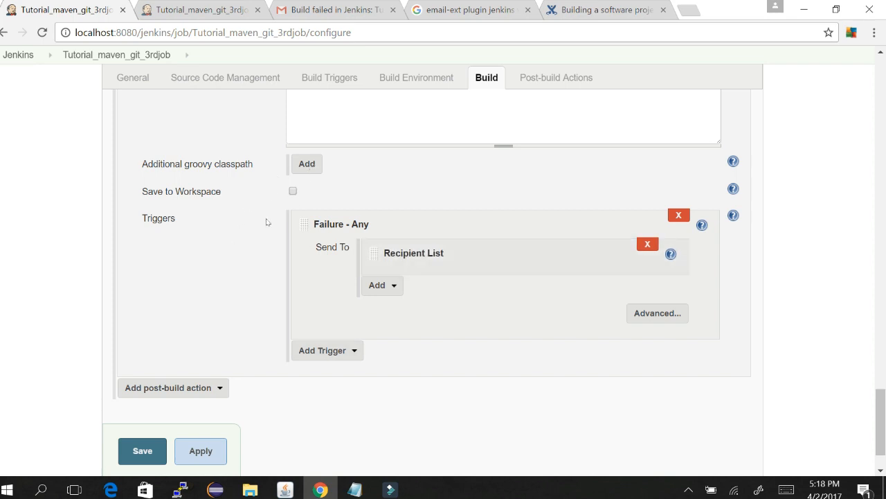
pyautogui.click(353, 346)
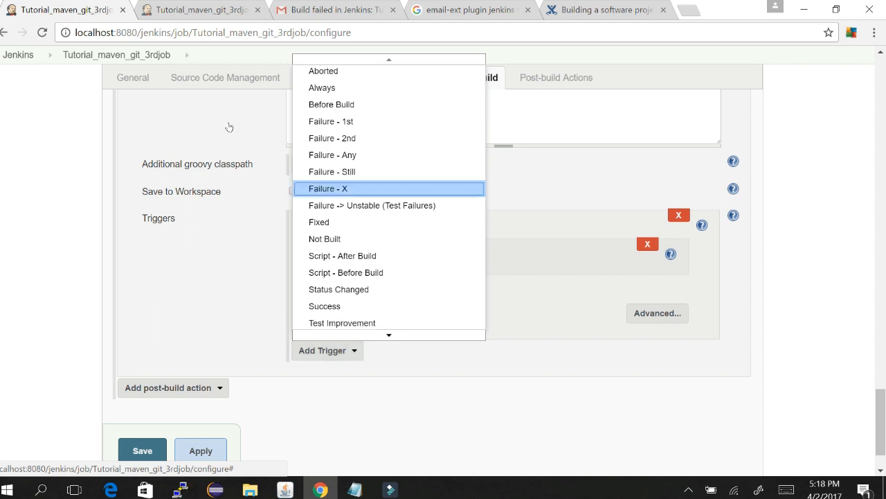
pyautogui.click(328, 92)
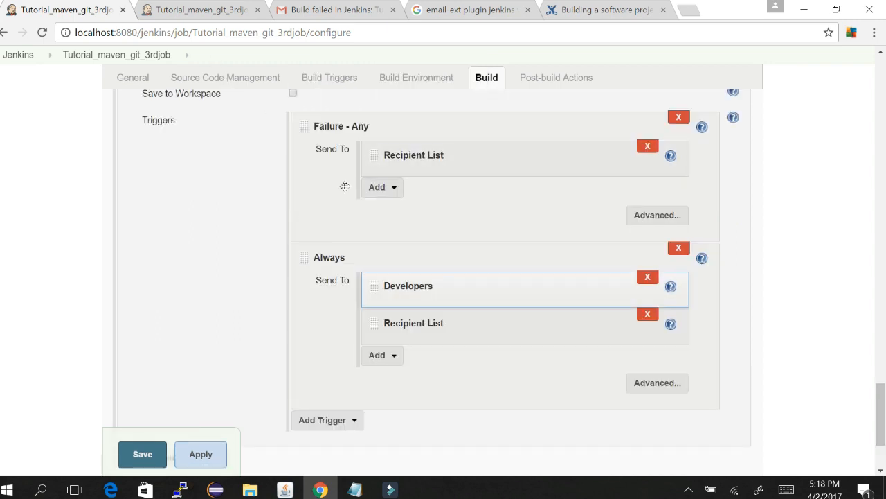
# Step: Review the $BUILD_STATUS subject, content with $BUILD_URL, compressed log attachment and triggers
pyautogui.scroll(7, 587, 272)
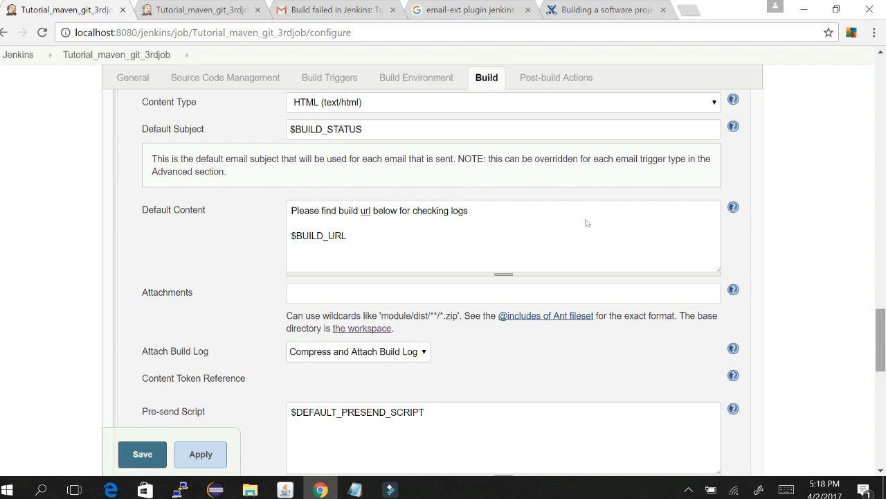
pyautogui.scroll(-4, 586, 222)
pyautogui.scroll(-4, 588, 253)
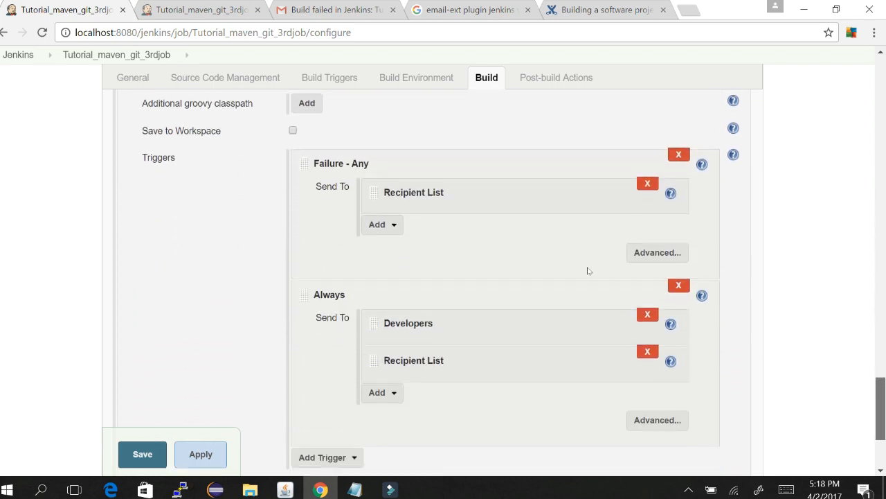
pyautogui.scroll(10, 588, 270)
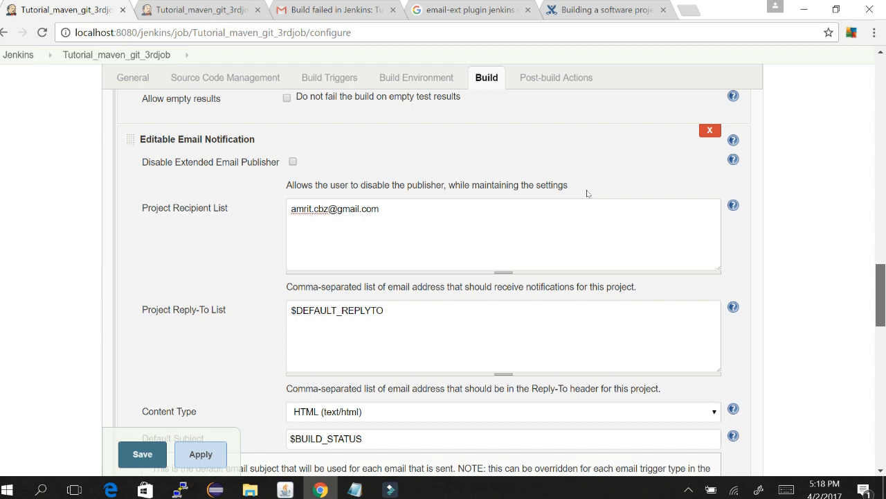
pyautogui.scroll(3, 587, 194)
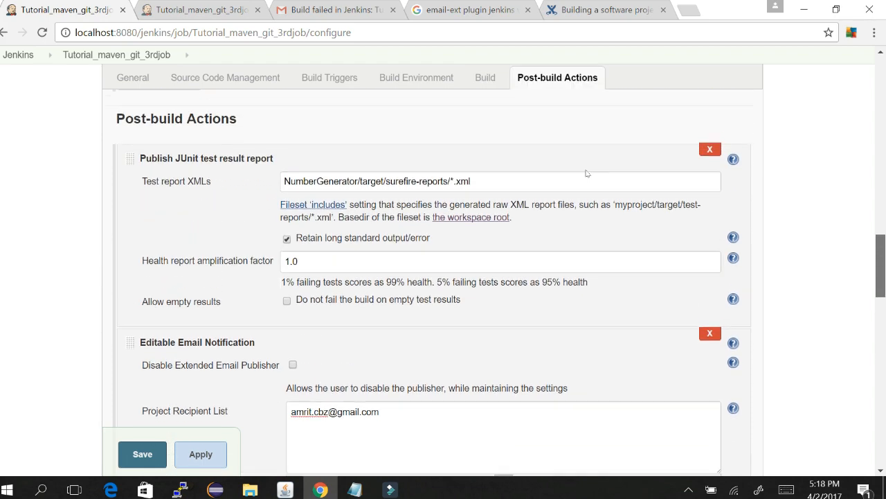
pyautogui.scroll(-11, 586, 173)
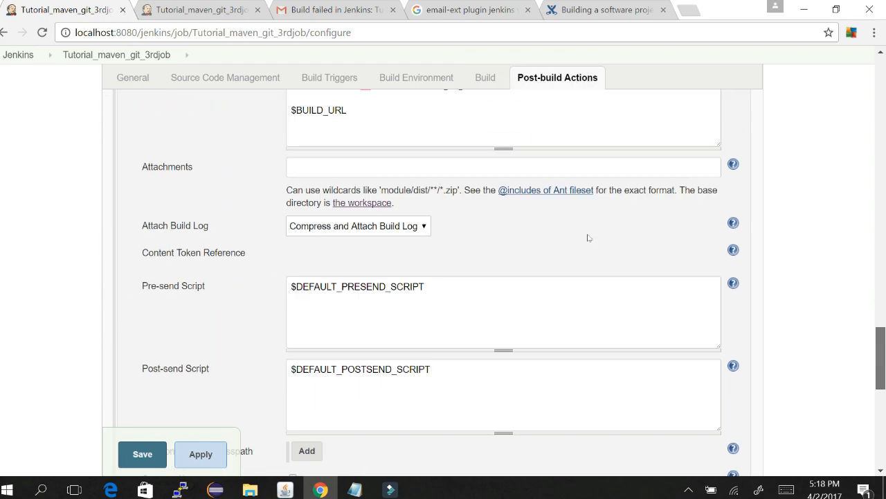
pyautogui.scroll(-6, 588, 237)
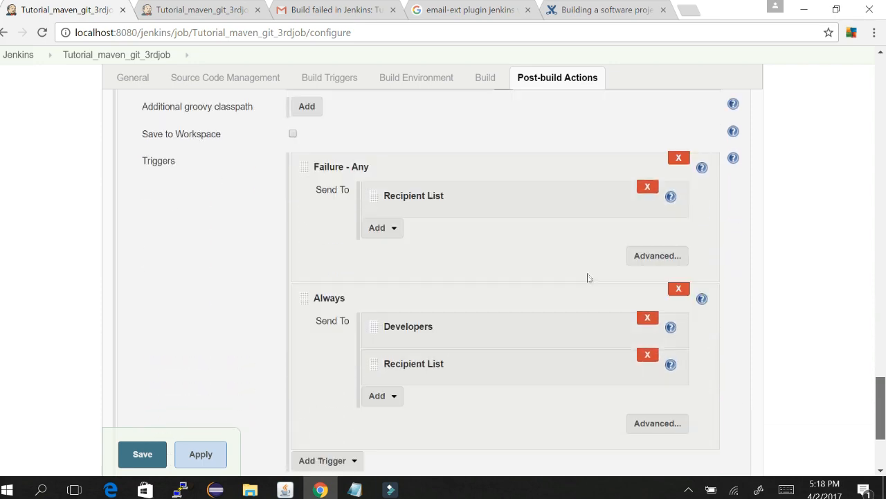
pyautogui.scroll(5, 586, 250)
pyautogui.scroll(-5, 585, 250)
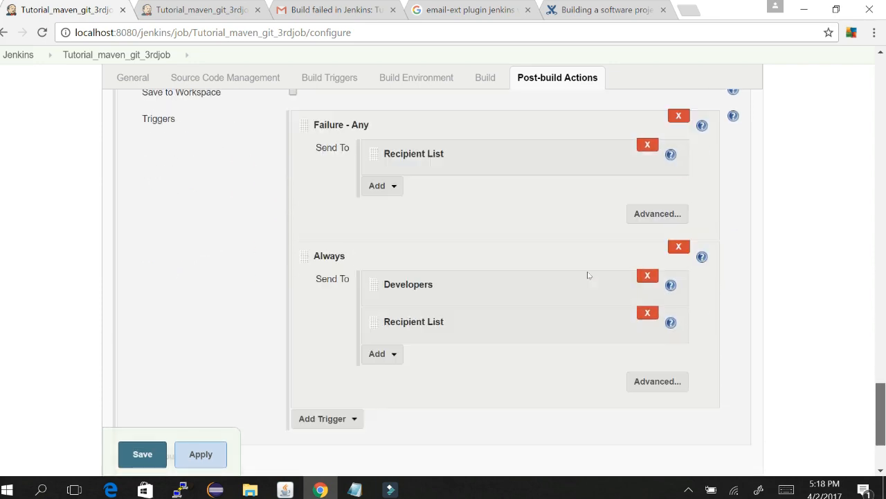
pyautogui.scroll(9, 586, 283)
pyautogui.scroll(2, 579, 216)
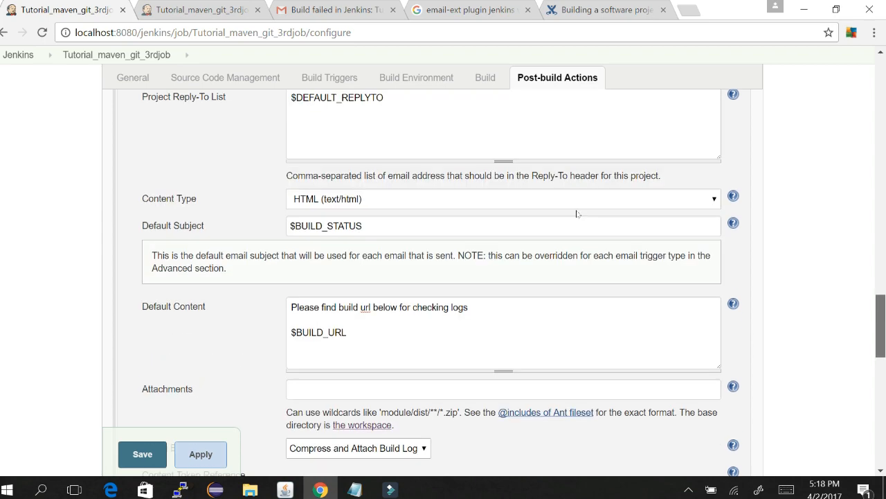
pyautogui.scroll(-1, 579, 216)
pyautogui.scroll(2, 579, 216)
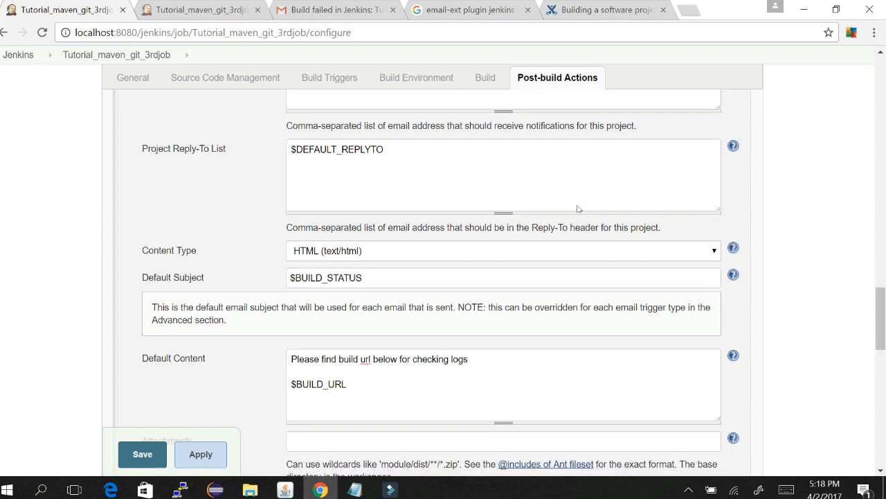
pyautogui.click(344, 277)
pyautogui.doubleClick(343, 278)
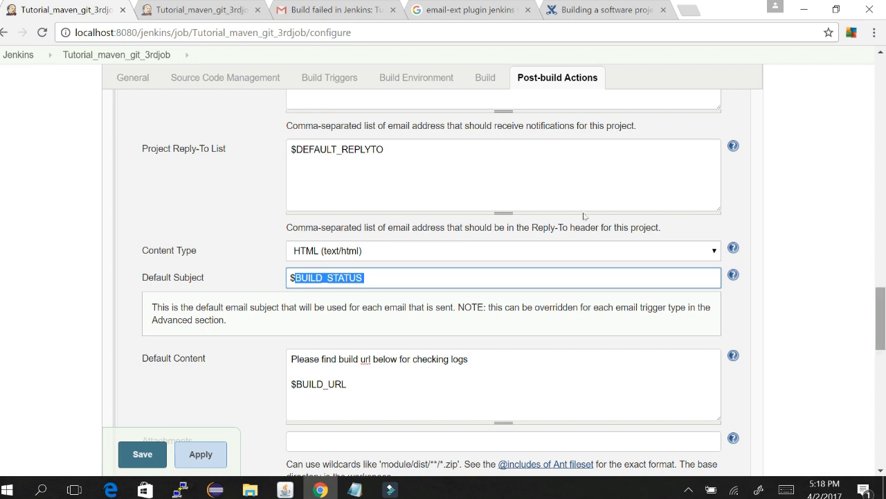
pyautogui.scroll(-3, 584, 222)
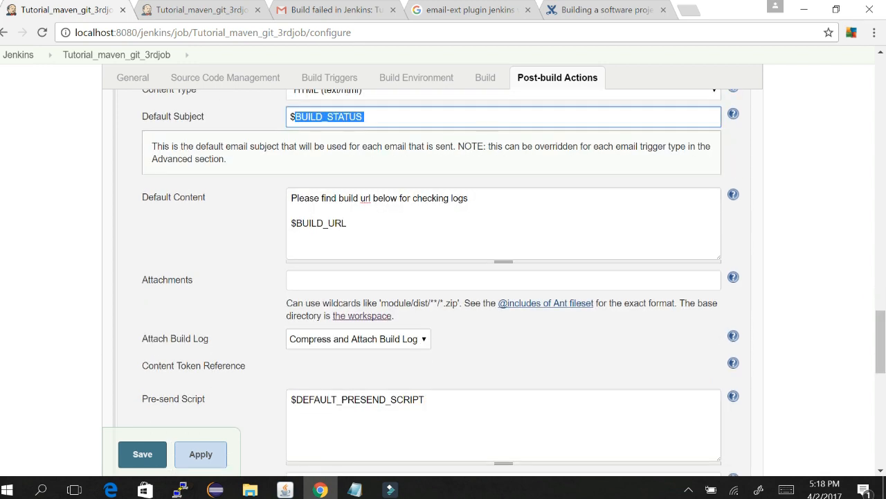
pyautogui.moveTo(505, 200); pyautogui.dragTo(291, 198)
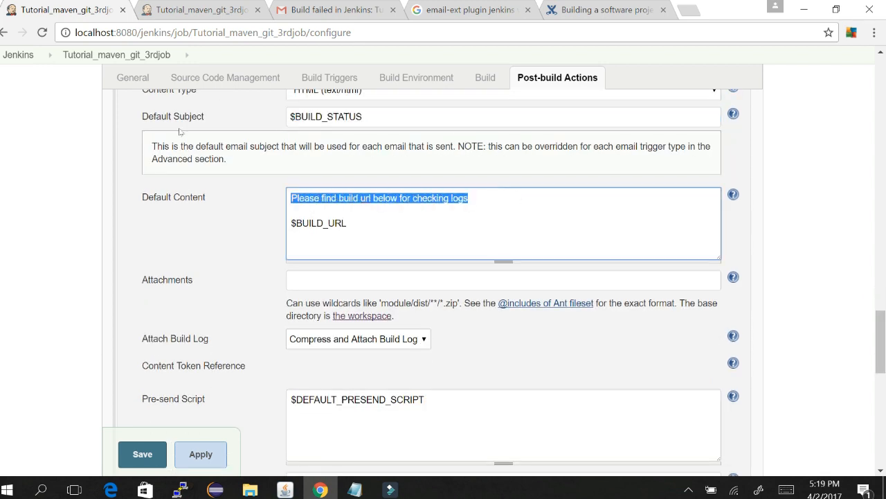
pyautogui.moveTo(364, 222); pyautogui.dragTo(291, 223)
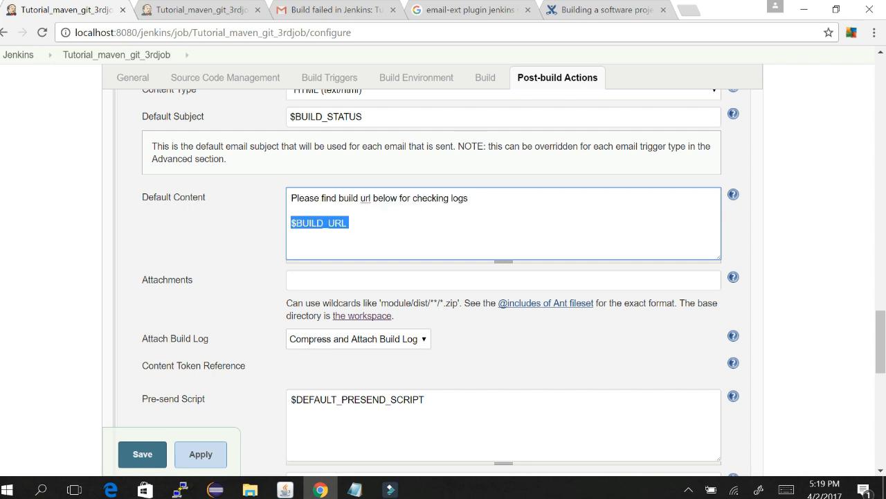
pyautogui.scroll(-2, 586, 245)
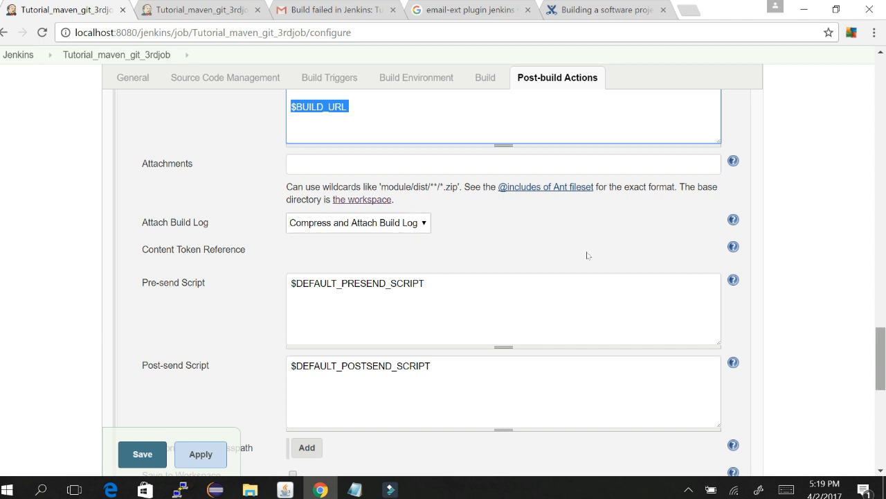
pyautogui.scroll(-1, 585, 251)
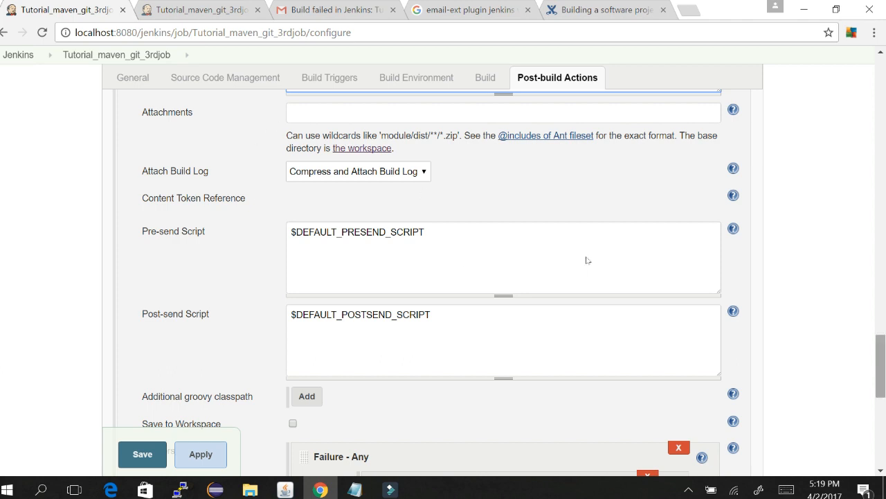
pyautogui.scroll(-5, 585, 253)
pyautogui.scroll(-1, 588, 290)
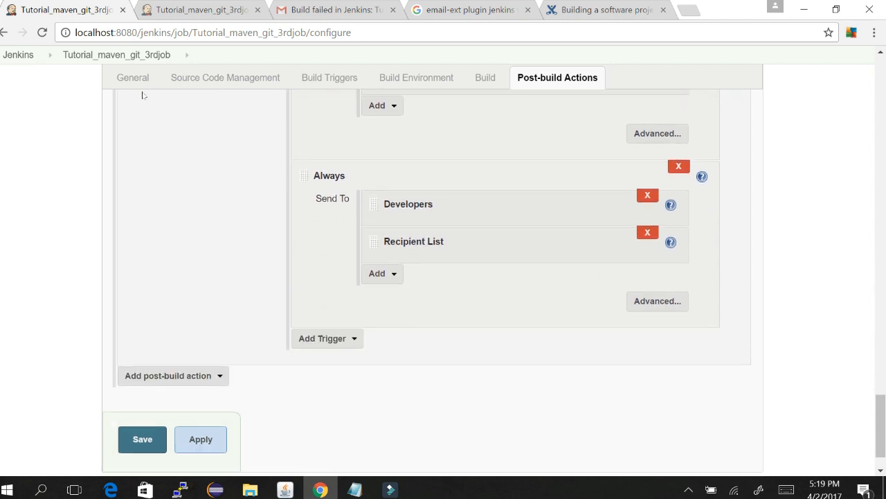
pyautogui.scroll(5, 142, 95)
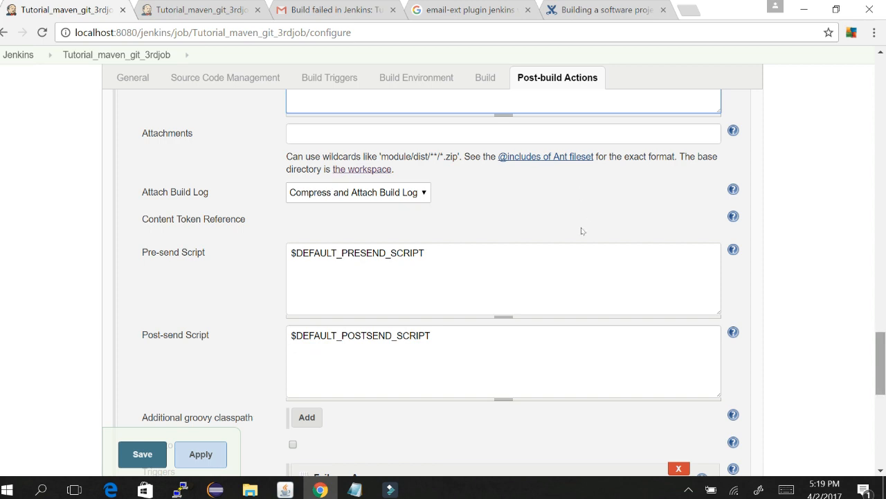
pyautogui.scroll(-5, 96, 277)
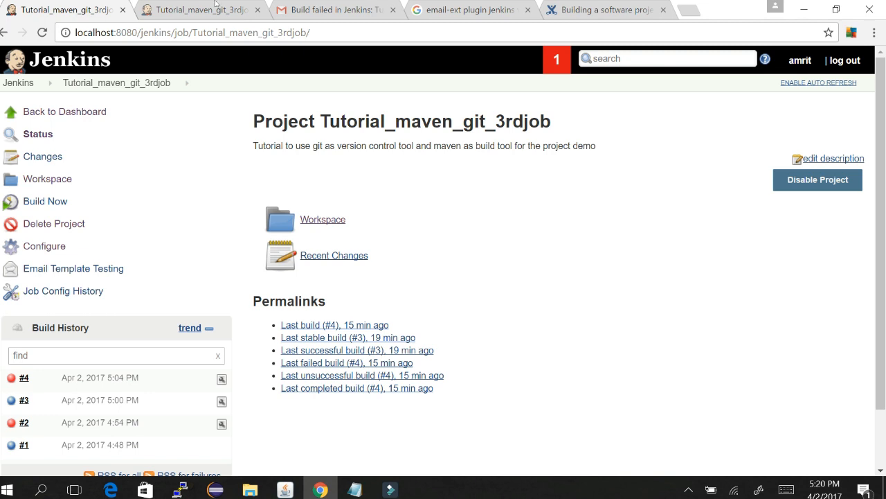
# Step: Start build #5, glance at the Gmail inbox, then follow build #5's live console output
pyautogui.click(64, 201)
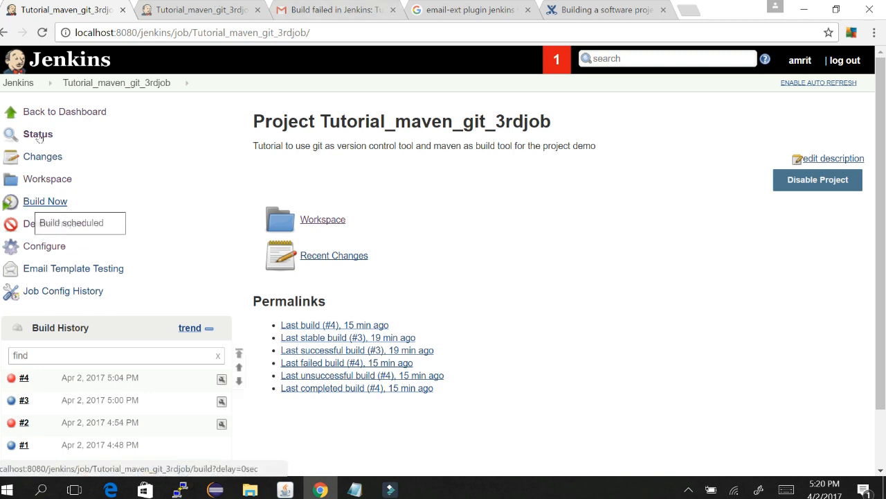
pyautogui.click(335, 10)
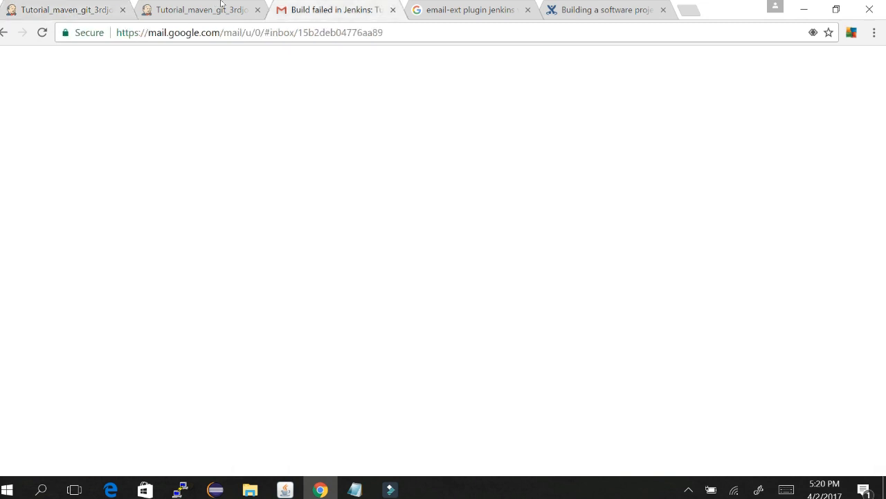
pyautogui.click(50, 6)
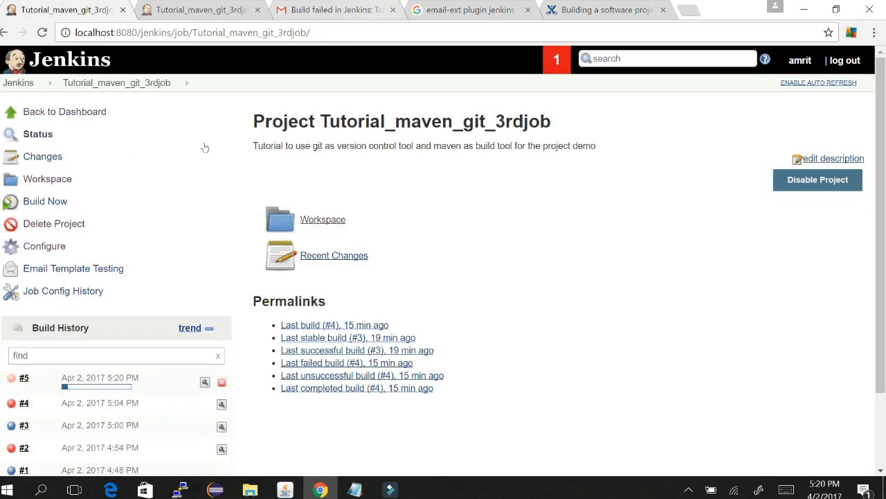
pyautogui.click(98, 386)
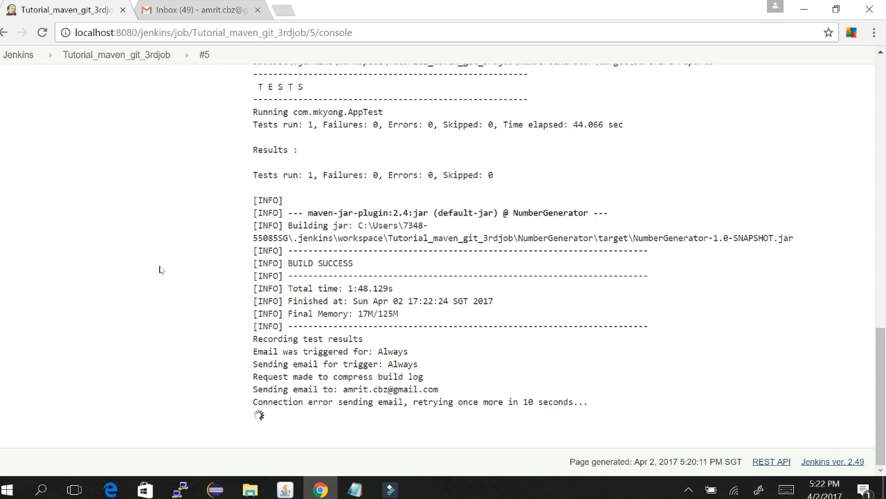
# Step: Highlight the connection error and 'Failed after second try sending email' lines in build #5's console, then switch to Gmail
pyautogui.moveTo(252, 402); pyautogui.dragTo(584, 402)
pyautogui.click(466, 242)
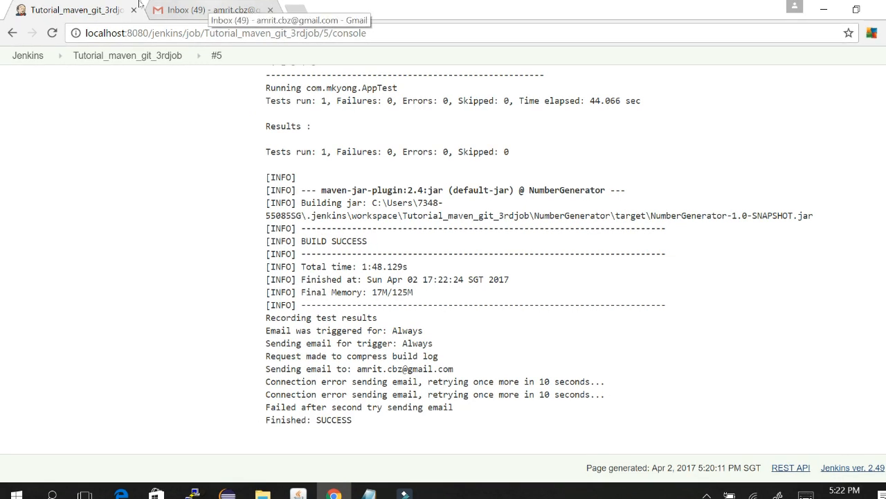
pyautogui.moveTo(265, 382); pyautogui.dragTo(454, 407)
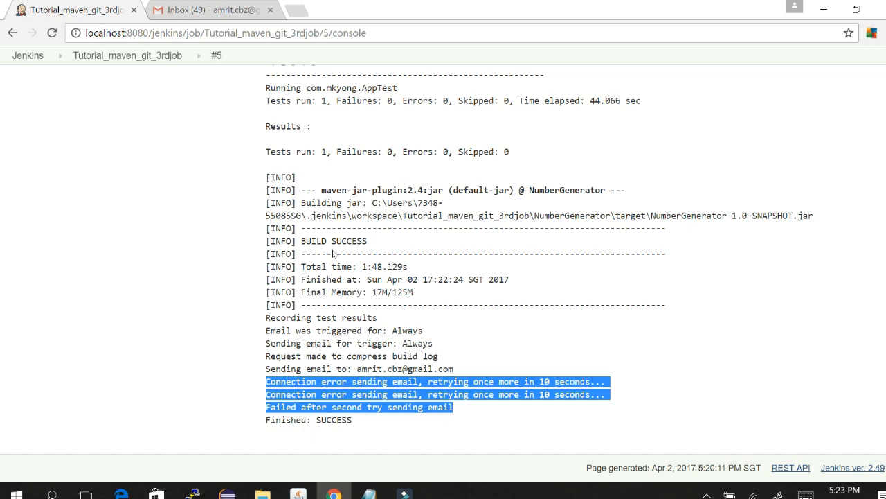
pyautogui.click(144, 4)
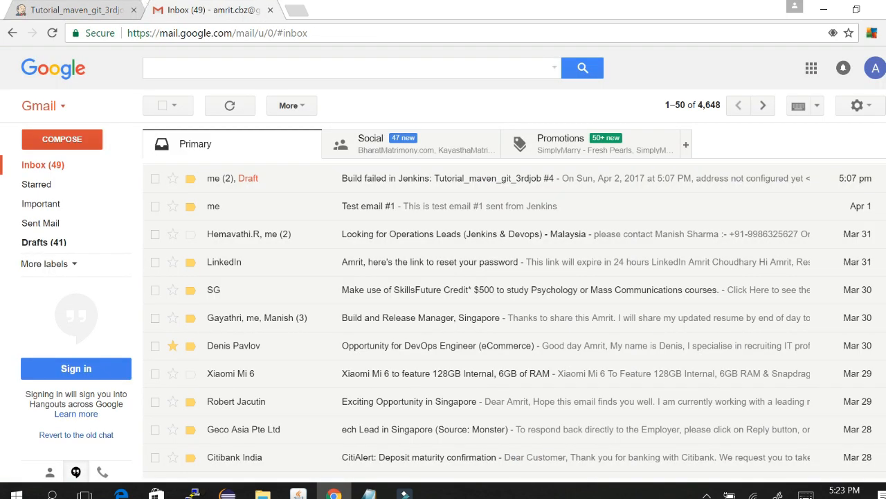
# Step: Reload Gmail, which still leads with build #4's failure e-mail, then return to build #5's console
pyautogui.click(52, 33)
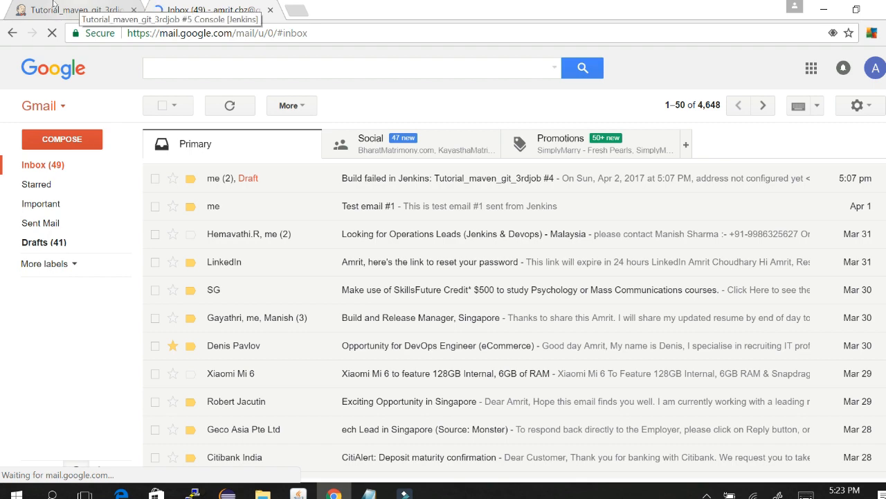
pyautogui.click(54, 7)
pyautogui.click(391, 369)
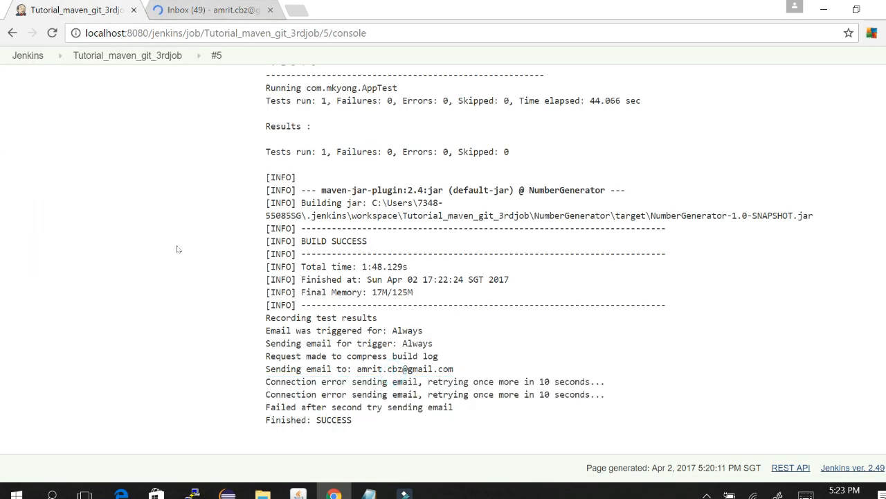
pyautogui.moveTo(266, 369); pyautogui.dragTo(455, 407)
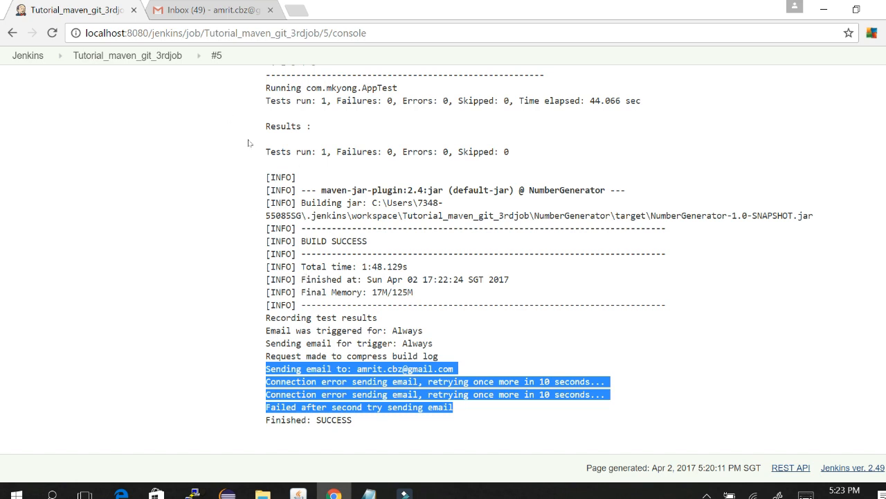
pyautogui.click(198, 298)
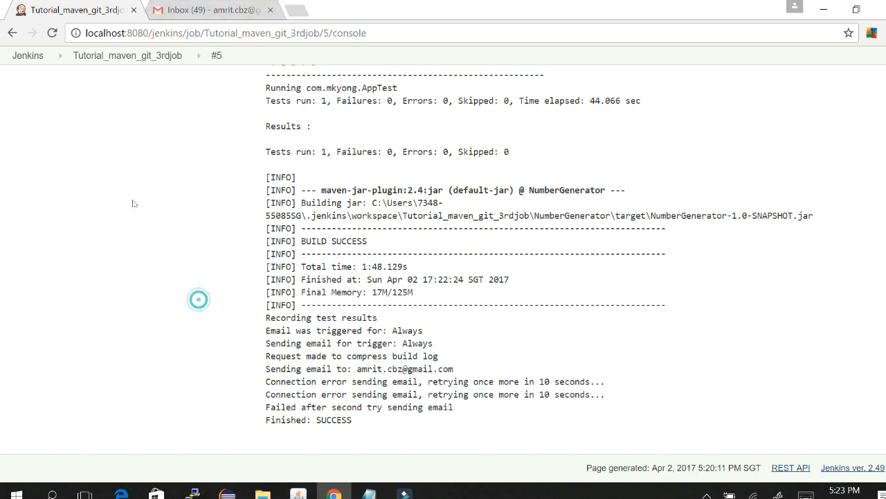